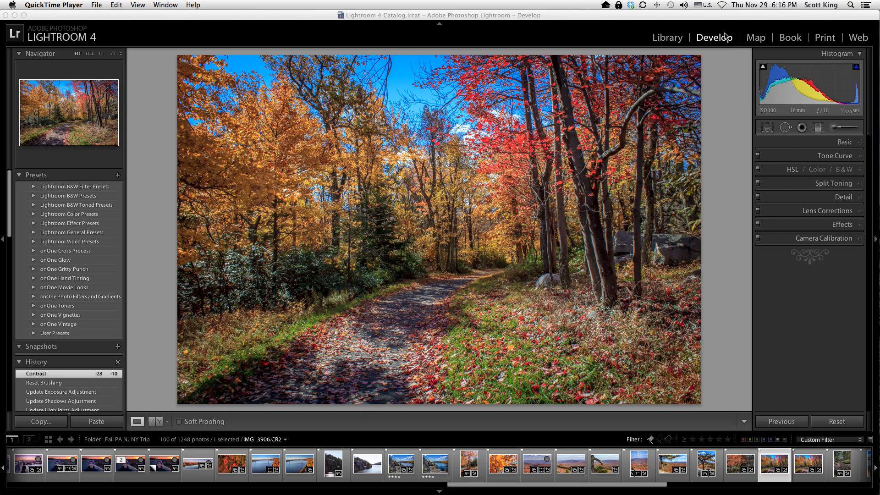
Look through the Basic, Tone Curve, Split Toning and Detail adjustment sections.
{"action": "left_click", "coordinate": [846, 142]}
{"action": "left_click", "coordinate": [846, 143]}
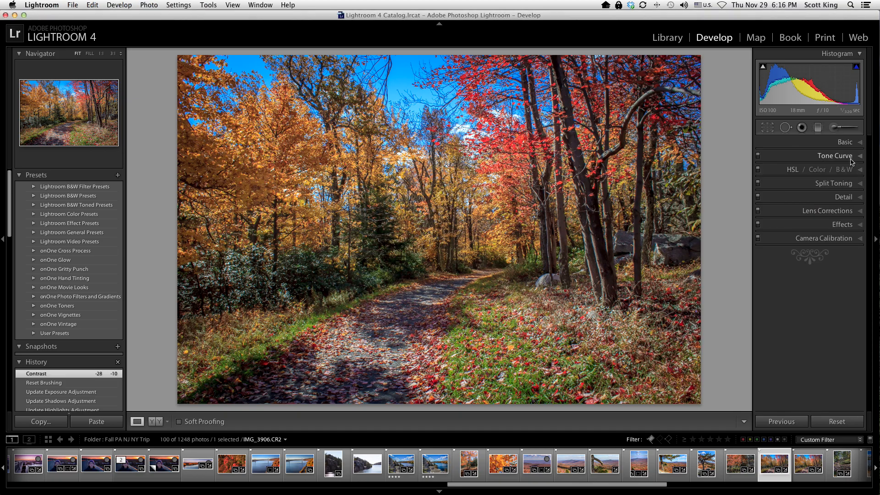
{"action": "left_click", "coordinate": [845, 156]}
{"action": "left_click", "coordinate": [848, 156]}
{"action": "left_click", "coordinate": [851, 184]}
{"action": "left_click", "coordinate": [851, 184]}
{"action": "left_click", "coordinate": [848, 198]}
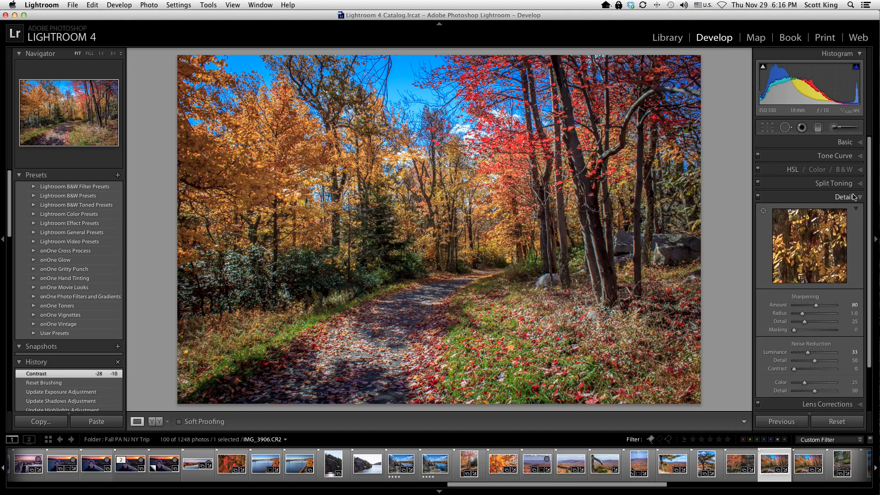
{"action": "left_click", "coordinate": [854, 197]}
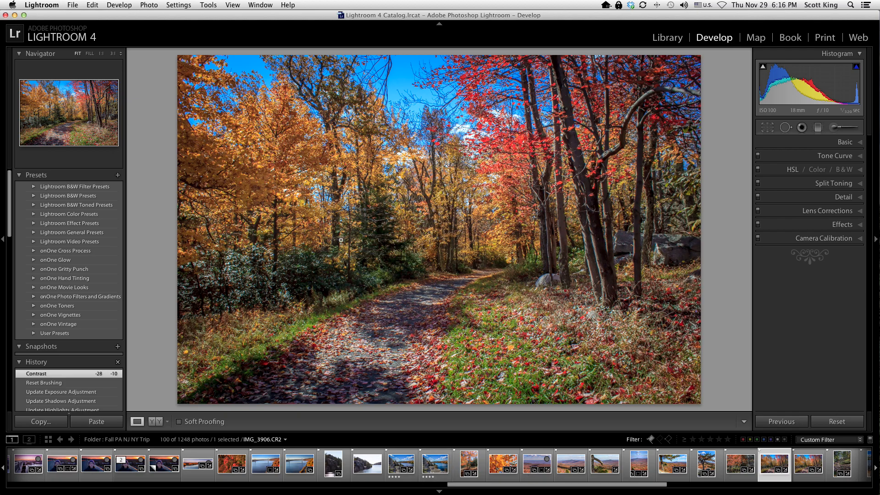
Create a virtual copy of the autumn forest path photo IMG_3906.CR2.
{"action": "scroll", "coordinate": [713, 463], "scroll_direction": "right", "scroll_amount": 2}
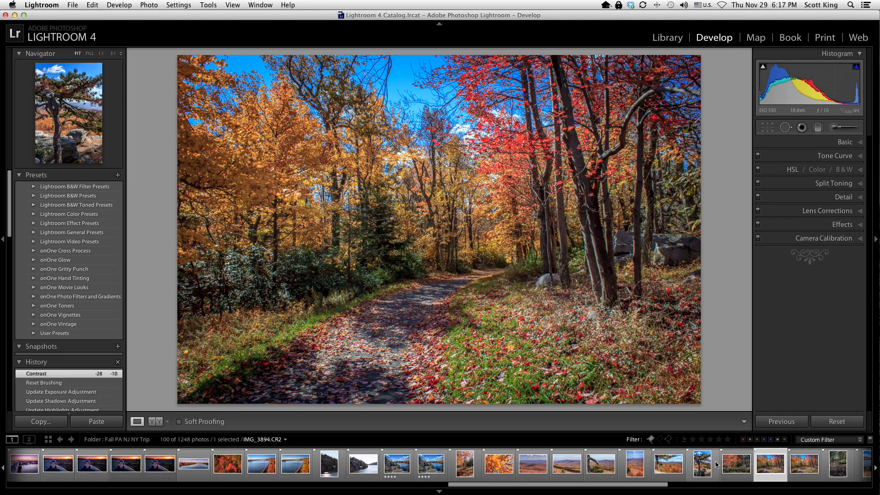
{"action": "scroll", "coordinate": [716, 464], "scroll_direction": "right", "scroll_amount": 1}
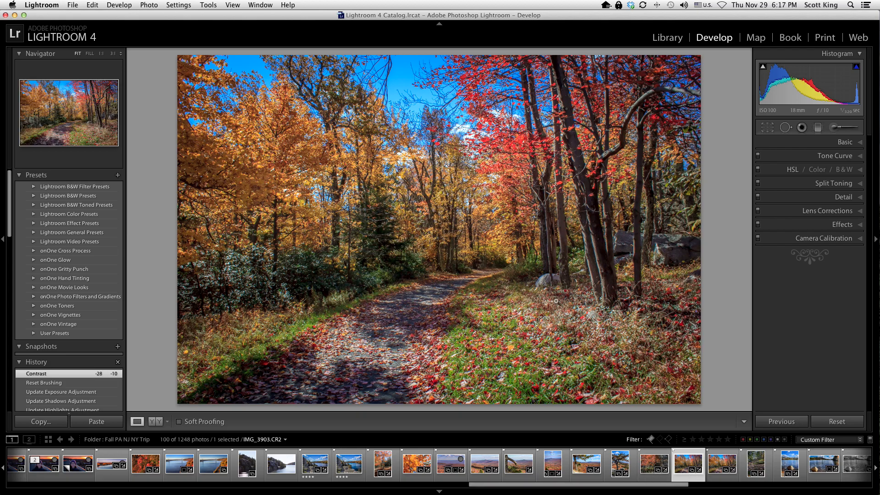
{"action": "right_click", "coordinate": [687, 464]}
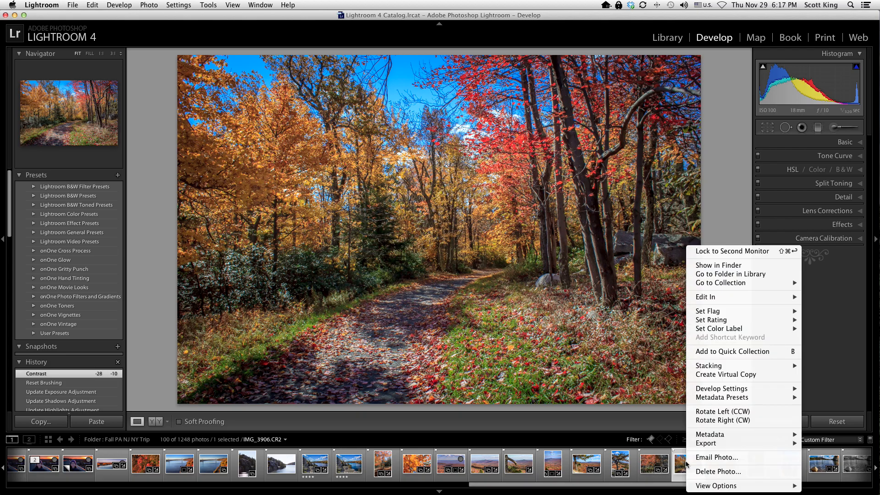
{"action": "left_click", "coordinate": [734, 377]}
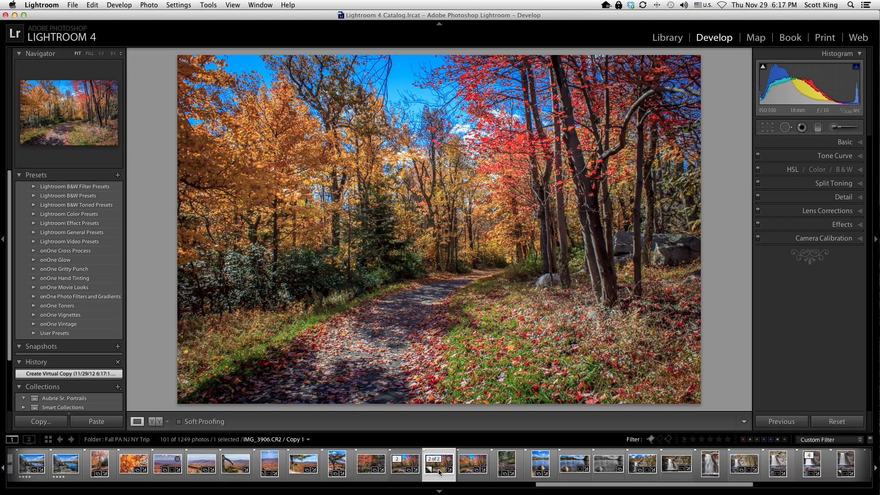
Reset all develop settings on the virtual copy of the forest path photo.
{"action": "right_click", "coordinate": [439, 472]}
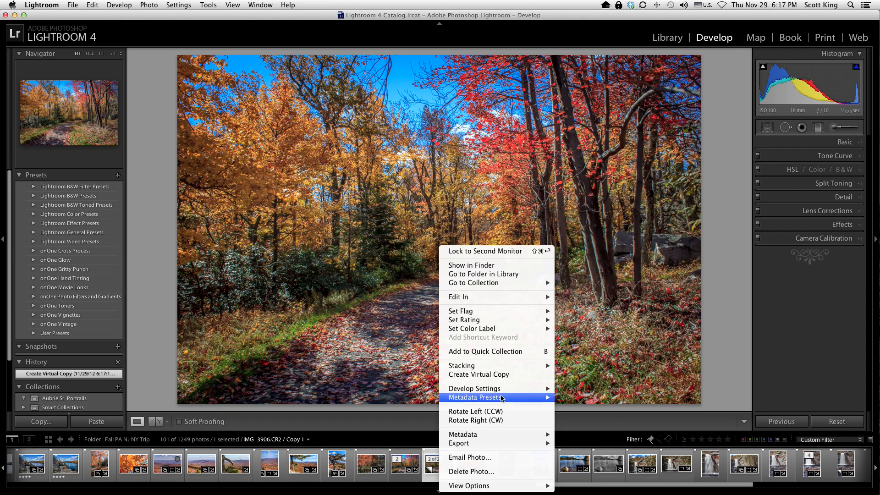
{"action": "mouse_move", "coordinate": [500, 393]}
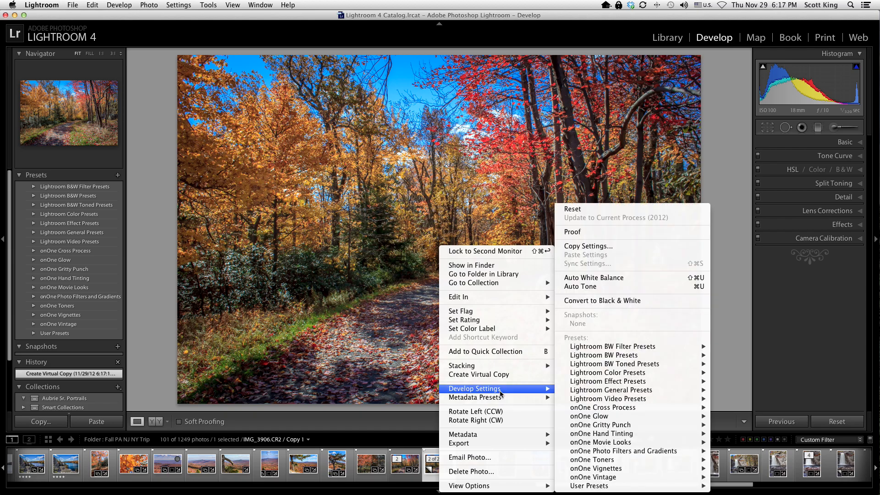
{"action": "left_click", "coordinate": [592, 209]}
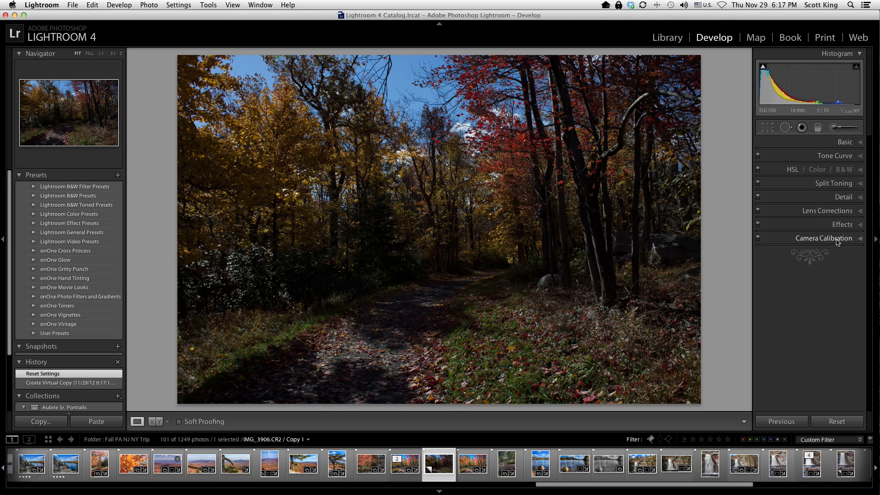
Examine the available camera profiles under Camera Calibration without choosing another one.
{"action": "left_click", "coordinate": [810, 240]}
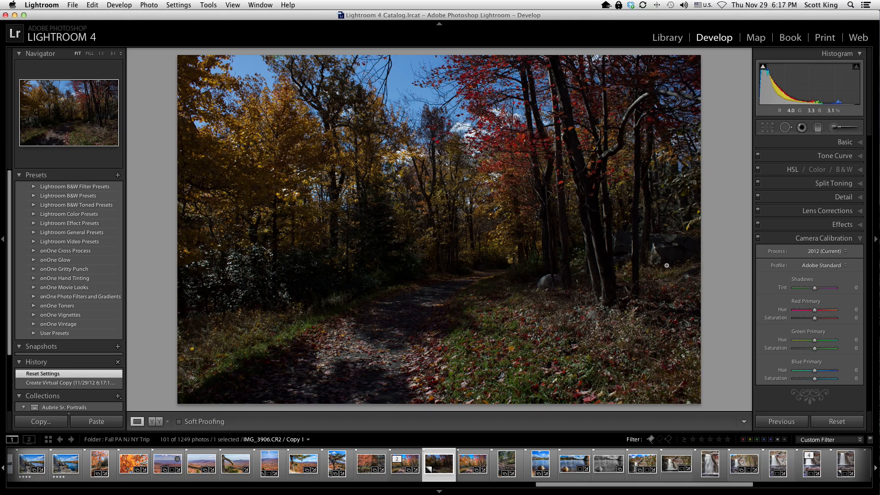
{"action": "left_click", "coordinate": [818, 265]}
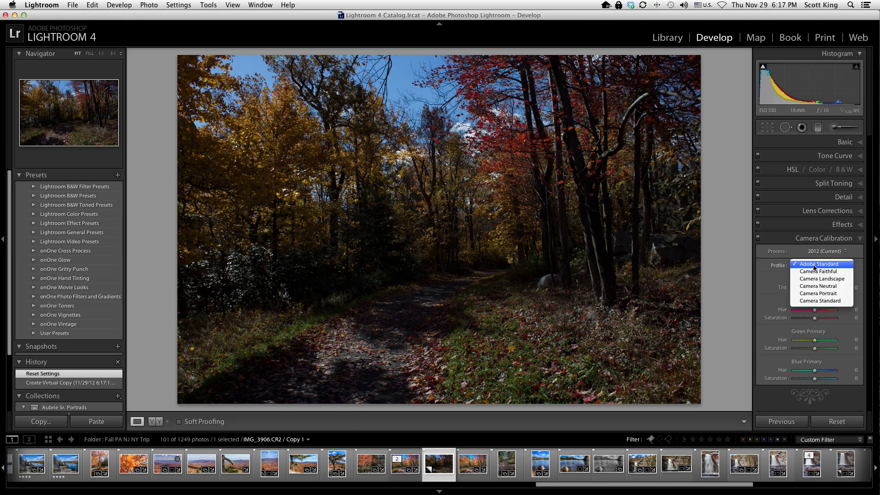
{"action": "left_click", "coordinate": [768, 286]}
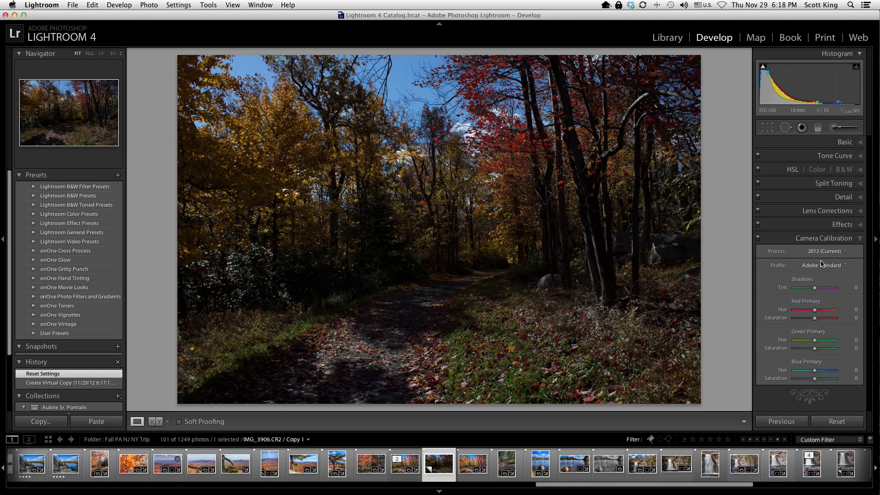
{"action": "left_click", "coordinate": [842, 268]}
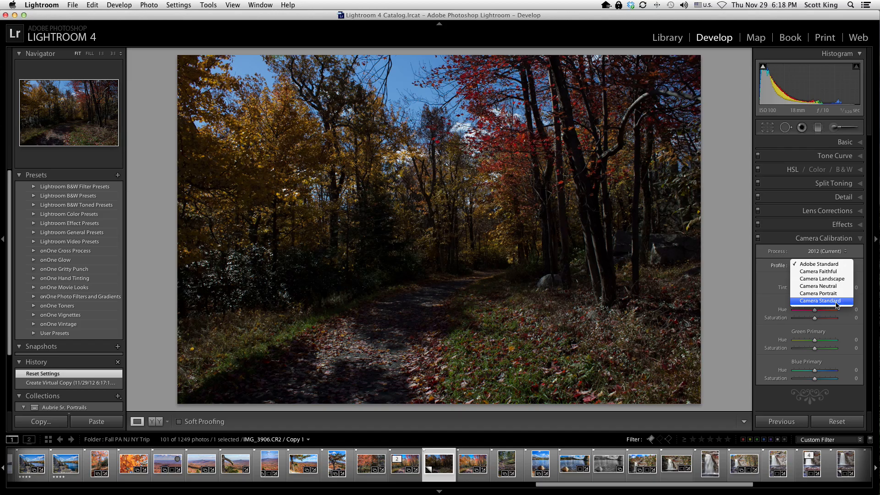
{"action": "left_click", "coordinate": [776, 269]}
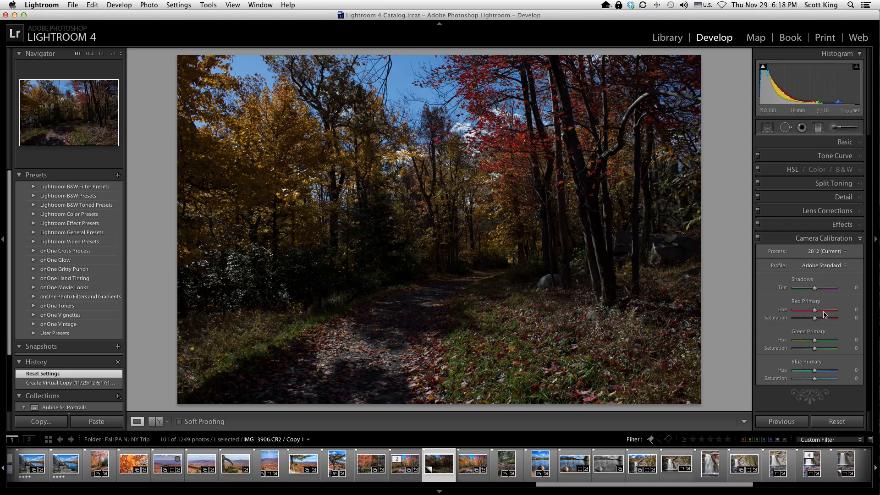
Try the Camera Standard, Camera Portrait and Camera Landscape profiles in turn on the photo.
{"action": "left_click", "coordinate": [823, 267]}
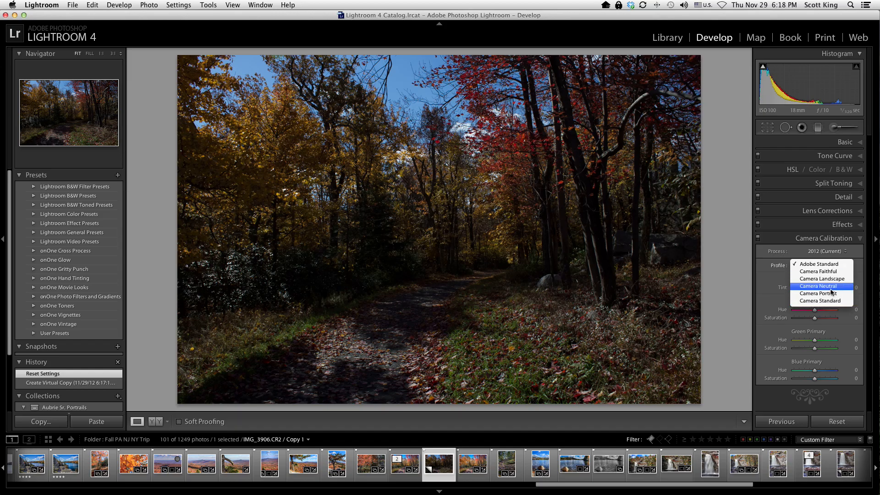
{"action": "left_click", "coordinate": [820, 301]}
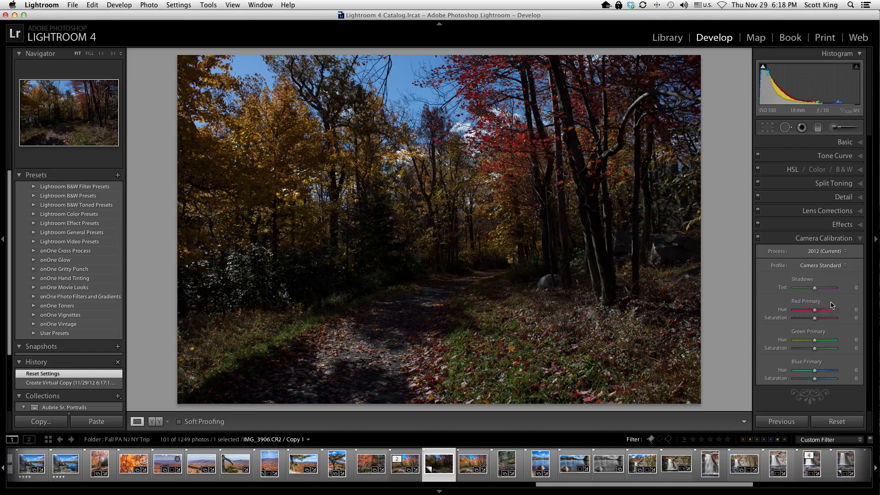
{"action": "left_click", "coordinate": [824, 266]}
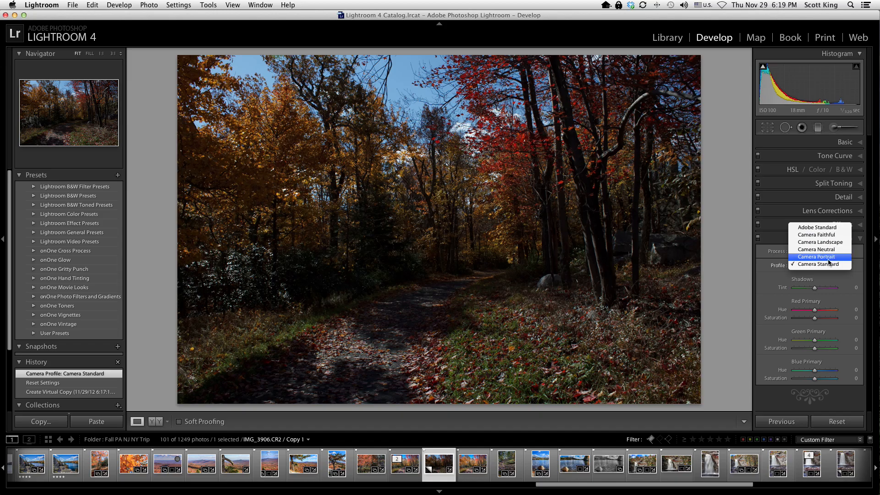
{"action": "left_click", "coordinate": [829, 258]}
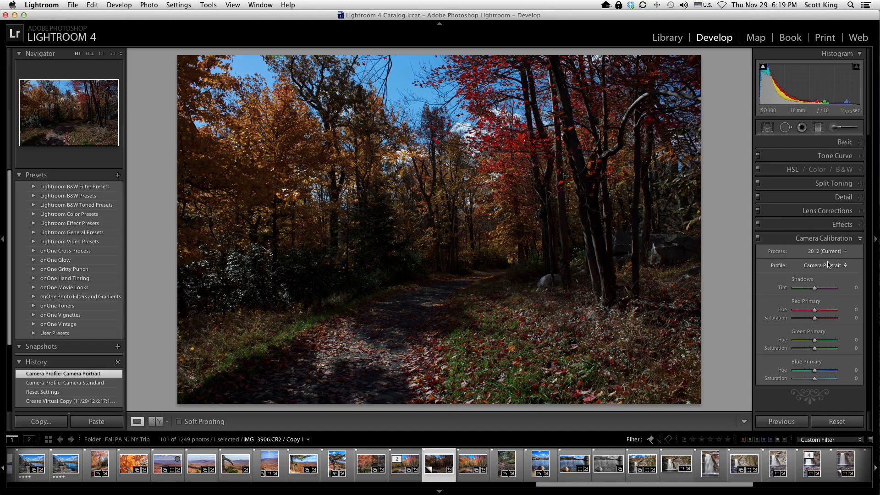
{"action": "left_click", "coordinate": [829, 266]}
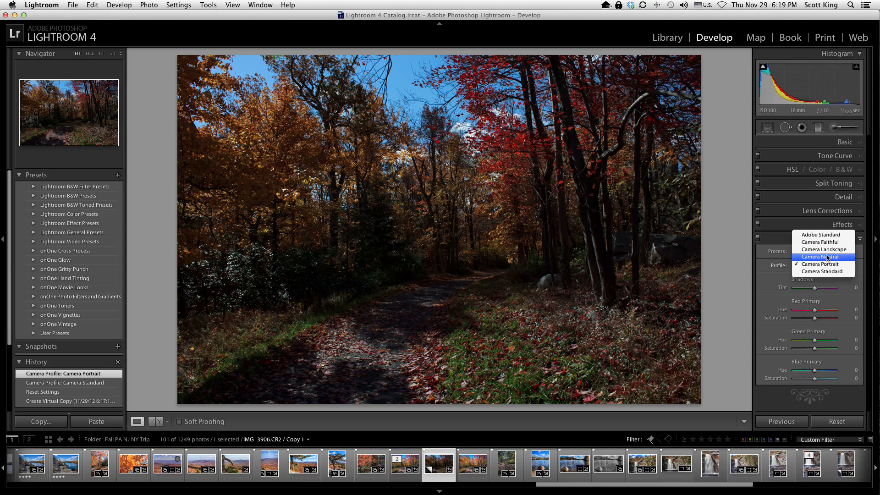
{"action": "left_click", "coordinate": [827, 251]}
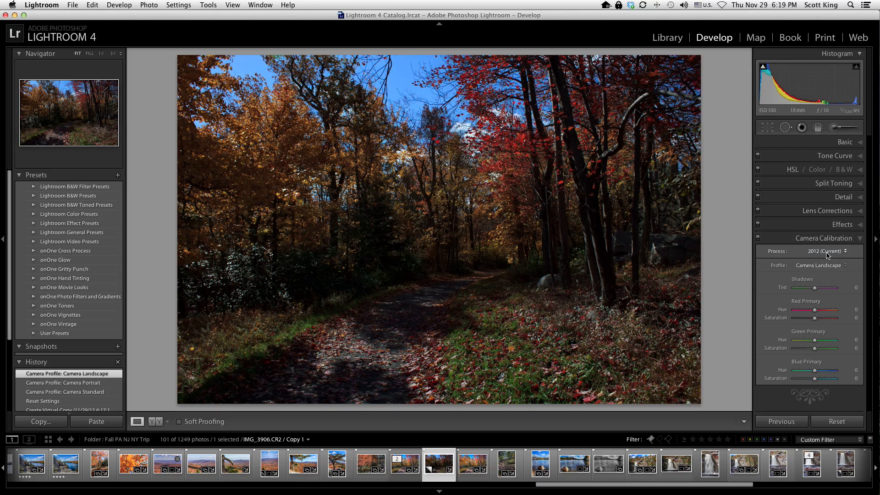
Compare the Camera Faithful and Camera Portrait profiles on the photo, ending on Camera Landscape.
{"action": "left_click", "coordinate": [828, 264]}
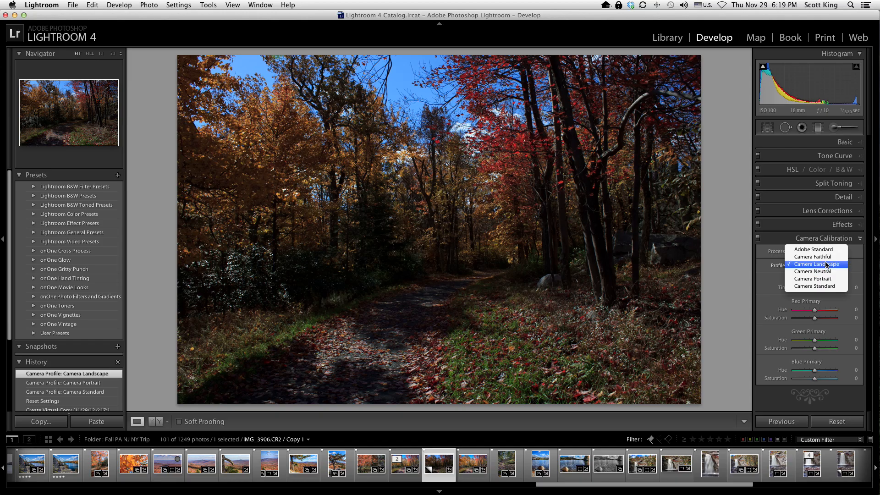
{"action": "left_click", "coordinate": [824, 256]}
{"action": "left_click", "coordinate": [824, 265]}
{"action": "left_click", "coordinate": [825, 264]}
{"action": "left_click", "coordinate": [827, 266]}
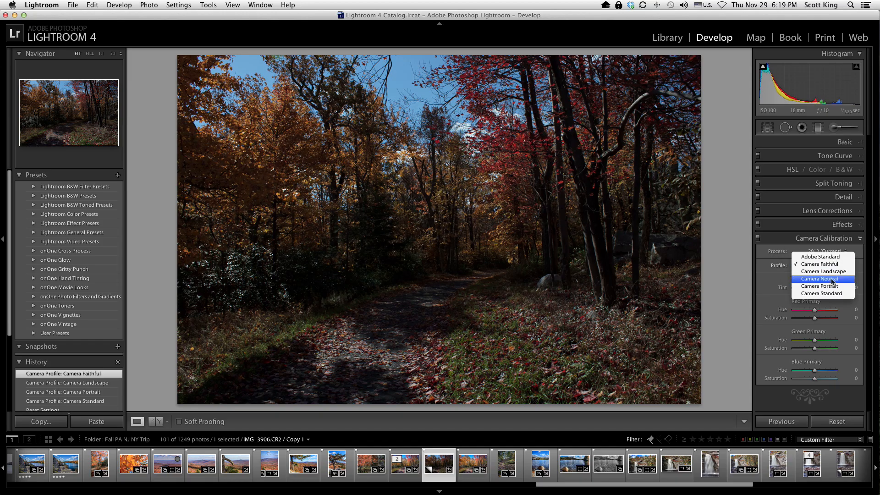
{"action": "left_click", "coordinate": [832, 287]}
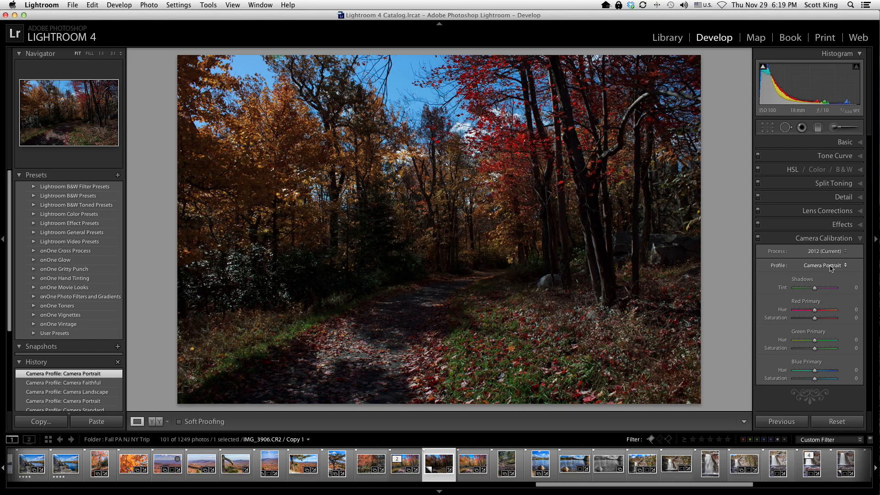
{"action": "left_click", "coordinate": [830, 266]}
{"action": "left_click", "coordinate": [833, 253]}
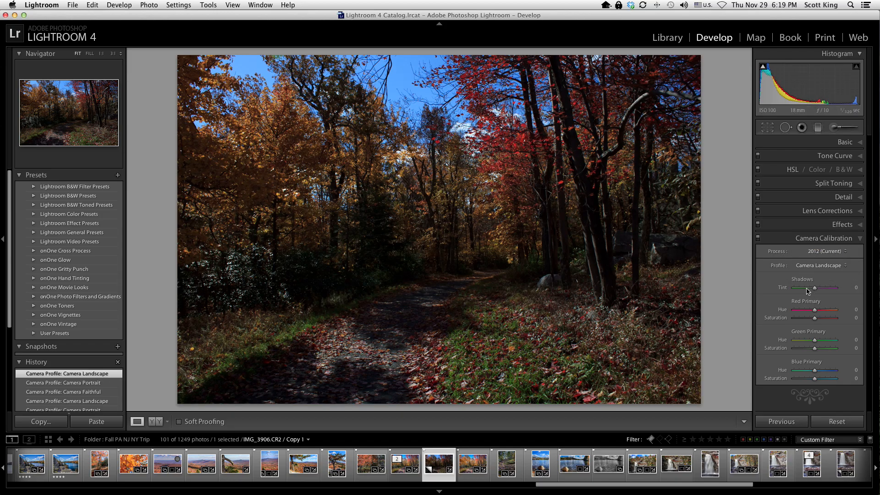
Set the photo's camera calibration profile to Camera Portrait and collapse the calibration settings.
{"action": "left_click", "coordinate": [828, 268]}
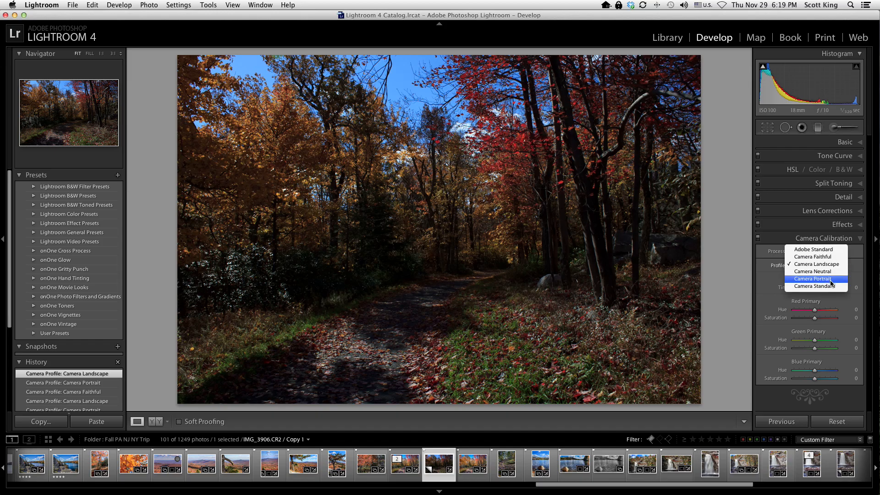
{"action": "left_click", "coordinate": [831, 280]}
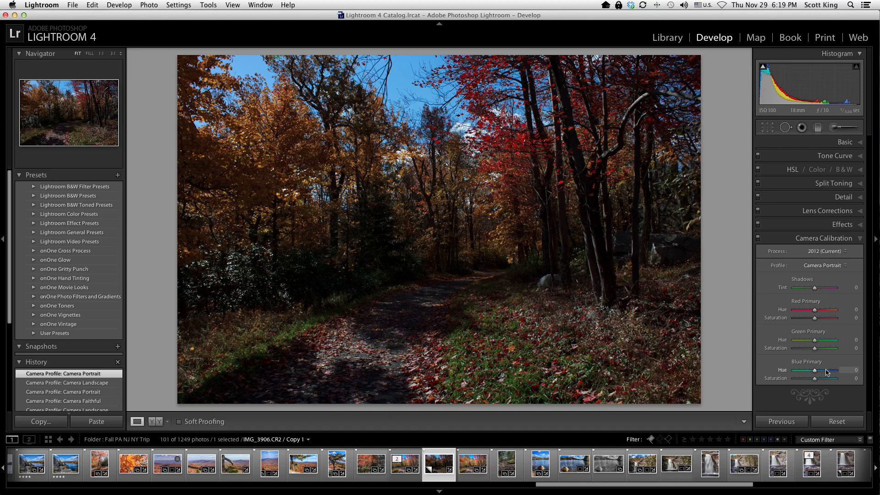
{"action": "left_click", "coordinate": [859, 239]}
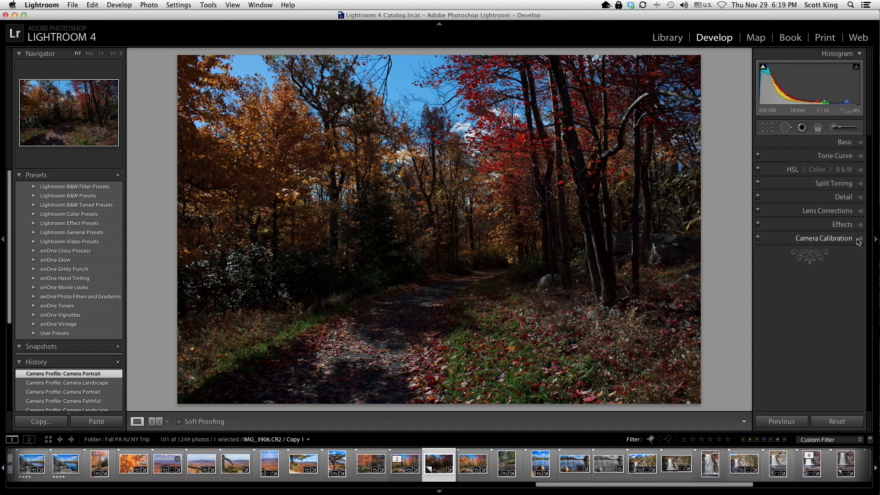
Enable lens profile corrections for the photo and choose Canon as the lens make.
{"action": "left_click", "coordinate": [849, 144]}
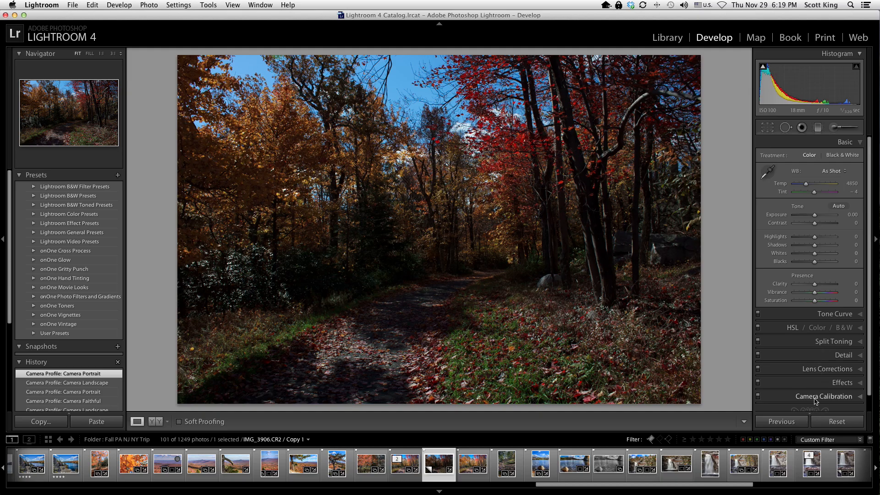
{"action": "left_click", "coordinate": [847, 143]}
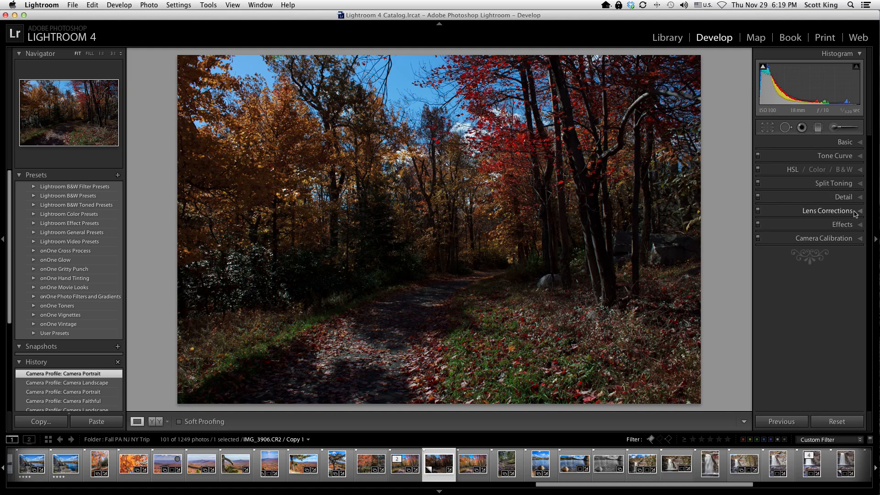
{"action": "left_click", "coordinate": [855, 214]}
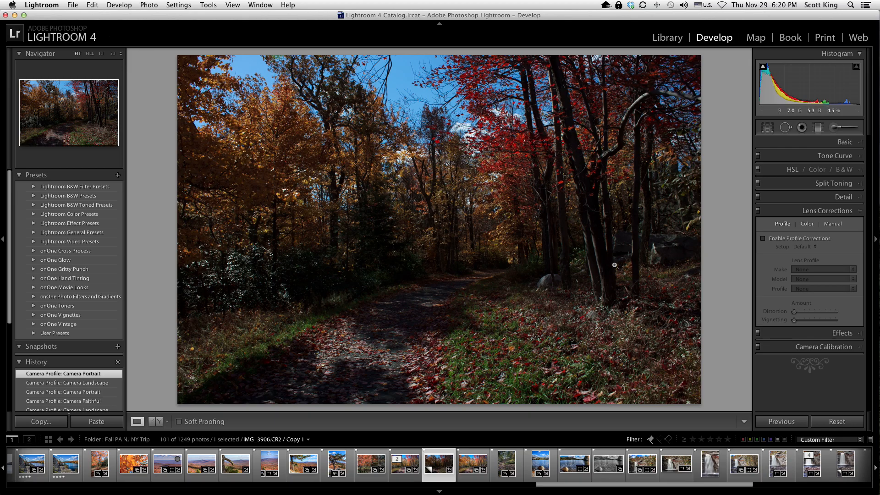
{"action": "left_click", "coordinate": [772, 239]}
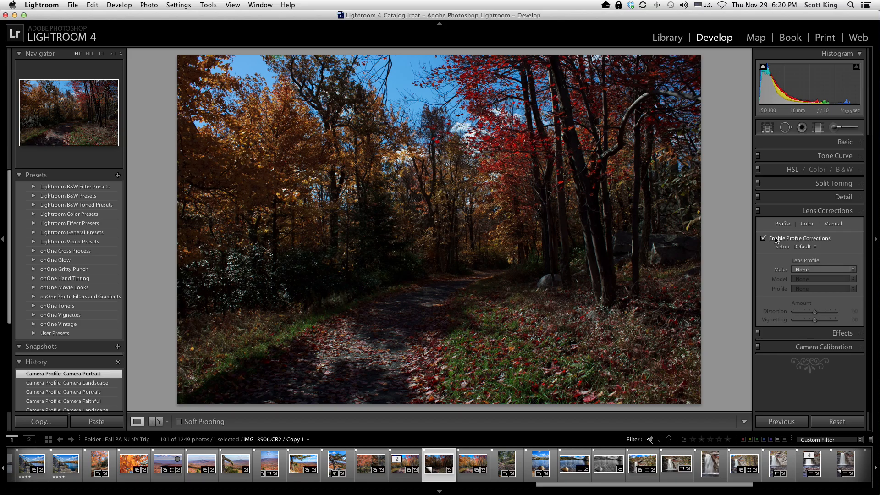
{"action": "left_click", "coordinate": [812, 274]}
{"action": "left_click", "coordinate": [813, 279]}
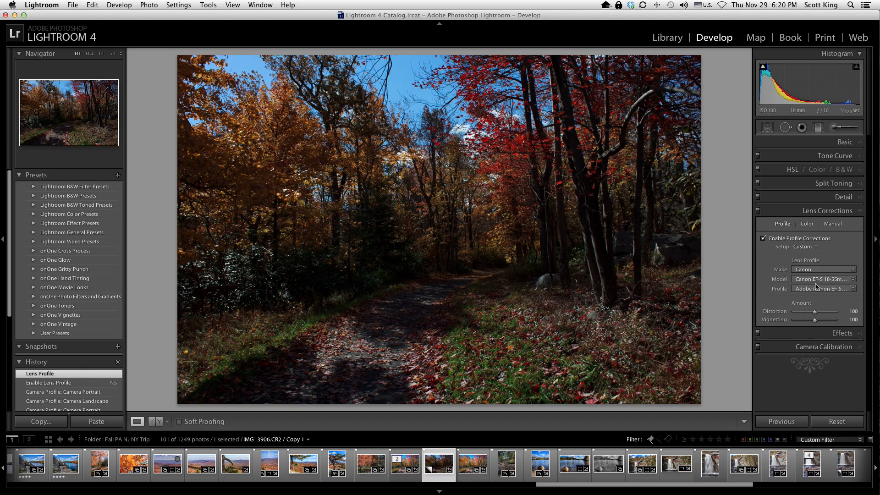
Compare the photo with and without lens profile corrections, leaving the corrections enabled.
{"action": "left_click", "coordinate": [763, 238]}
{"action": "left_click", "coordinate": [763, 238]}
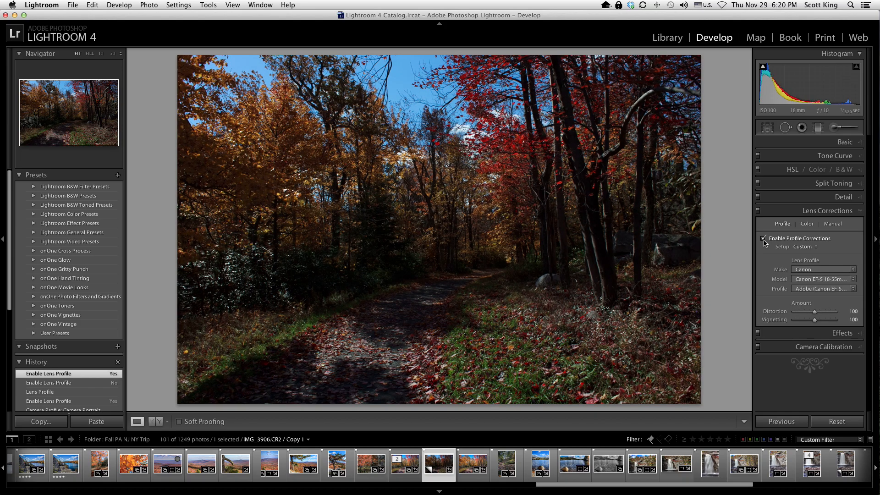
{"action": "left_click", "coordinate": [762, 238]}
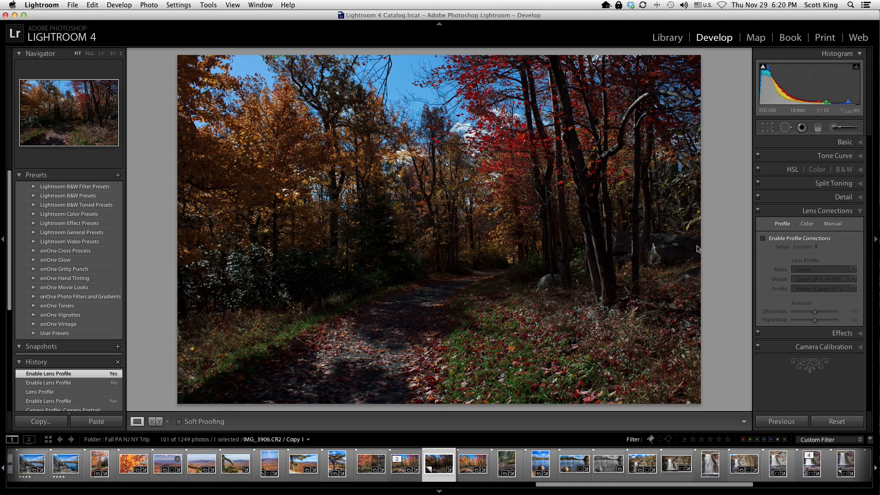
{"action": "left_click", "coordinate": [768, 243]}
{"action": "left_click", "coordinate": [769, 243]}
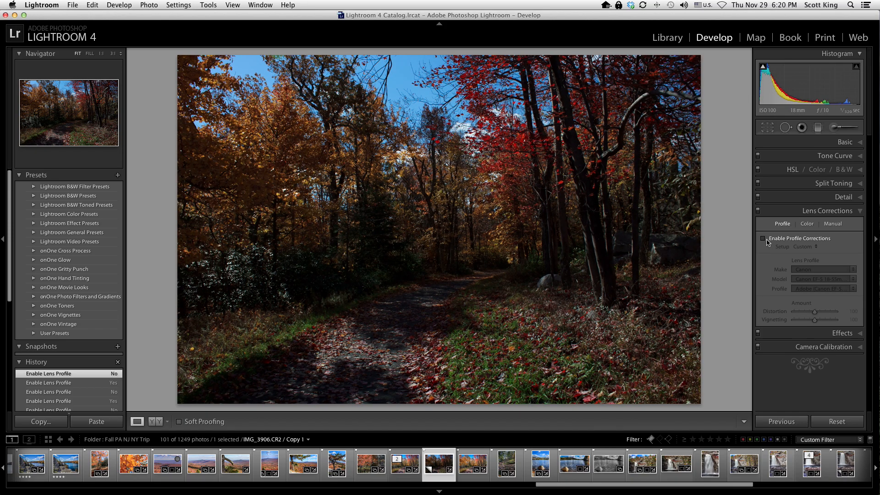
{"action": "left_click", "coordinate": [769, 243]}
{"action": "left_click", "coordinate": [769, 243]}
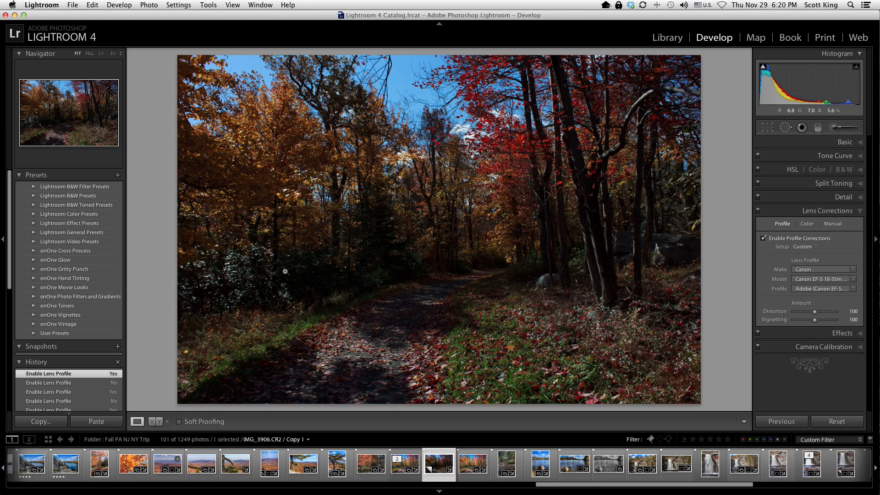
Try manual lens transforms on the photo with Rotate at +2.3, Vertical at -45 and Distortion at +38.
{"action": "left_click", "coordinate": [835, 226]}
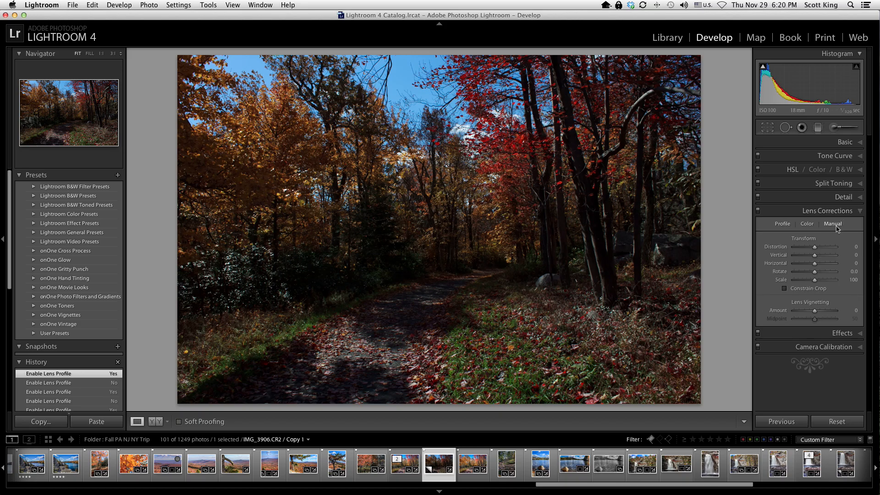
{"action": "left_click_drag", "start_coordinate": [815, 274], "coordinate": [821, 274]}
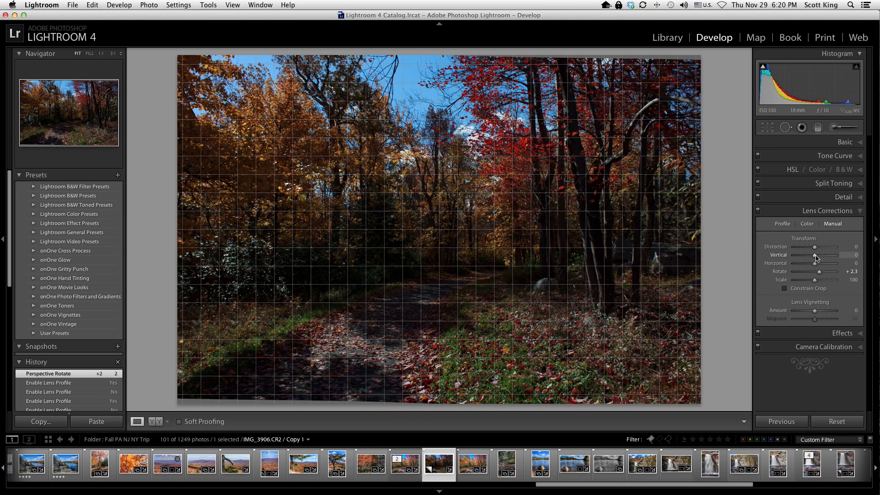
{"action": "left_click_drag", "start_coordinate": [811, 257], "coordinate": [822, 247]}
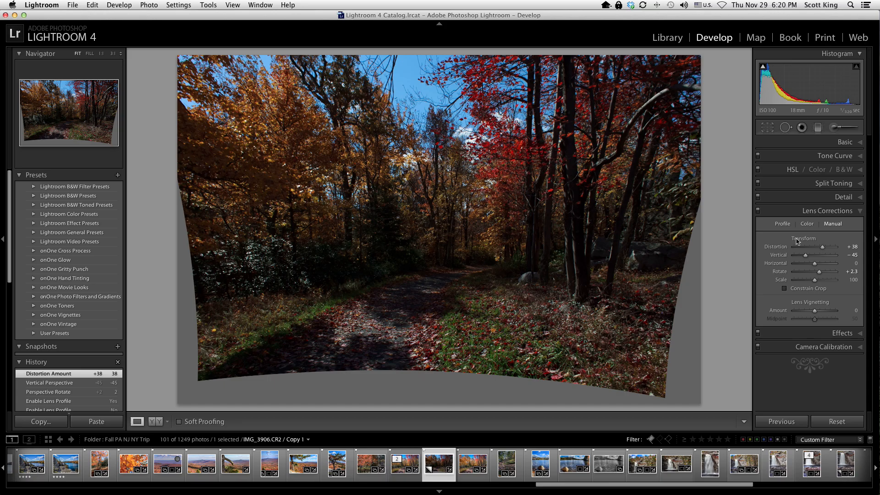
Reset the manual Distortion, Vertical and Rotate transforms to 0.
{"action": "double_click", "coordinate": [779, 248]}
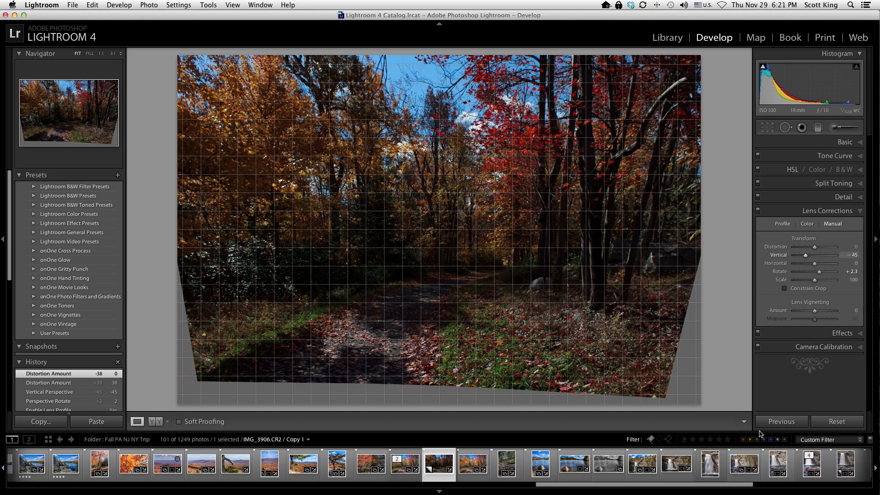
{"action": "double_click", "coordinate": [778, 255]}
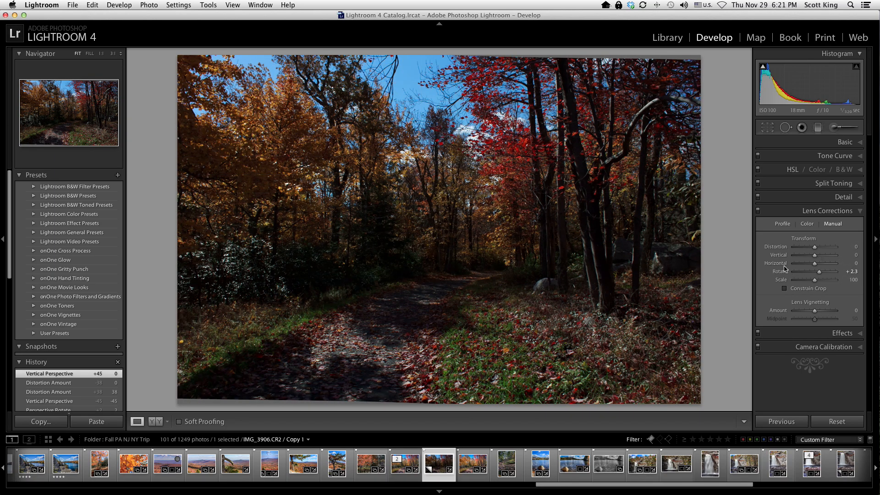
{"action": "double_click", "coordinate": [780, 272]}
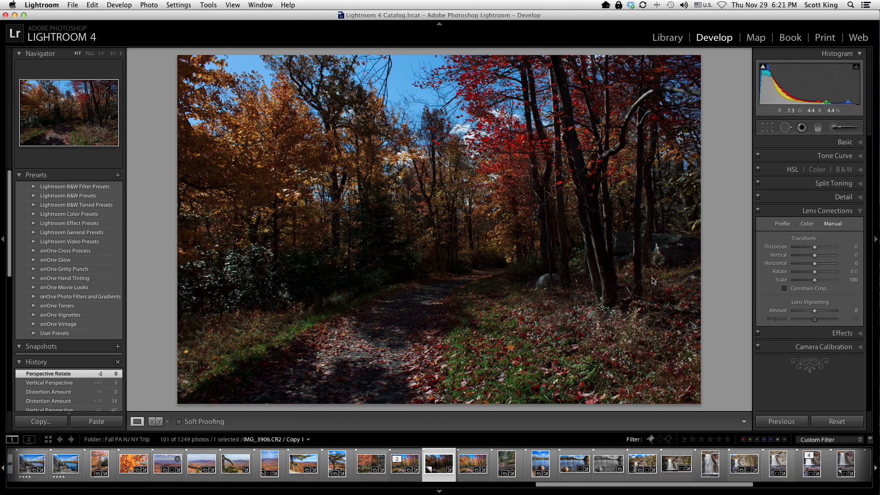
Return to the lens profile settings, collapse the lens corrections and expand the basic adjustments.
{"action": "left_click", "coordinate": [782, 223]}
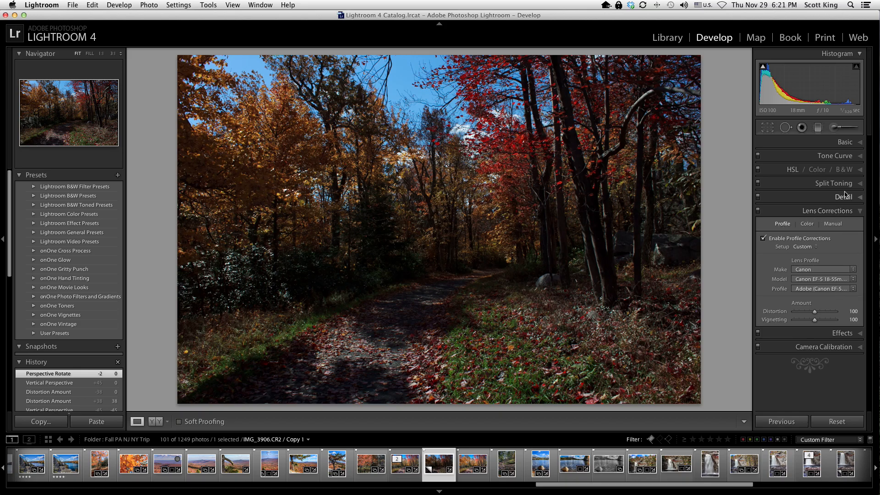
{"action": "left_click", "coordinate": [850, 213]}
{"action": "left_click", "coordinate": [844, 142]}
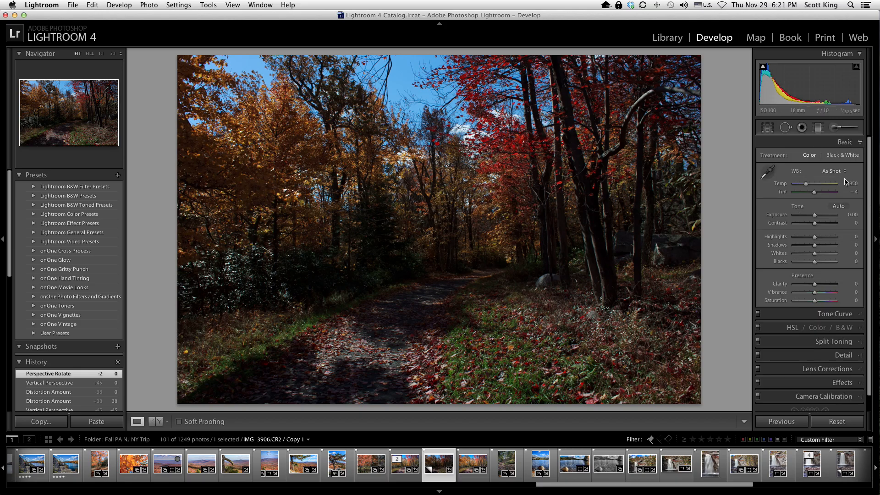
Try cropping away the lower part of the photo with the path to get a wide panoramic frame.
{"action": "left_click", "coordinate": [768, 129]}
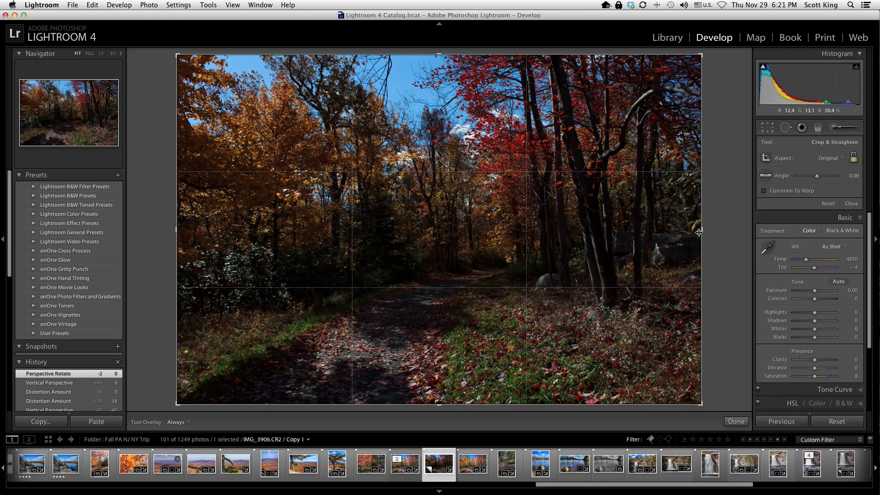
{"action": "left_click_drag", "start_coordinate": [698, 232], "coordinate": [722, 241]}
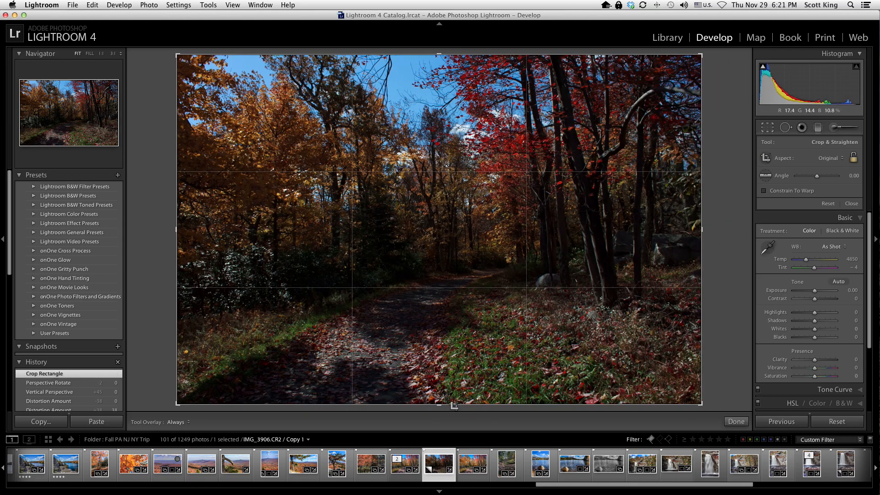
{"action": "left_click_drag", "start_coordinate": [439, 404], "coordinate": [473, 332]}
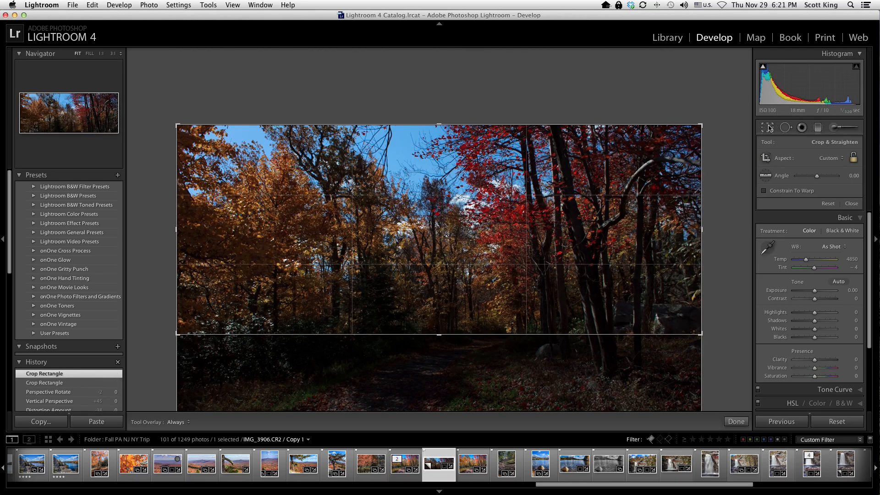
{"action": "left_click", "coordinate": [736, 421]}
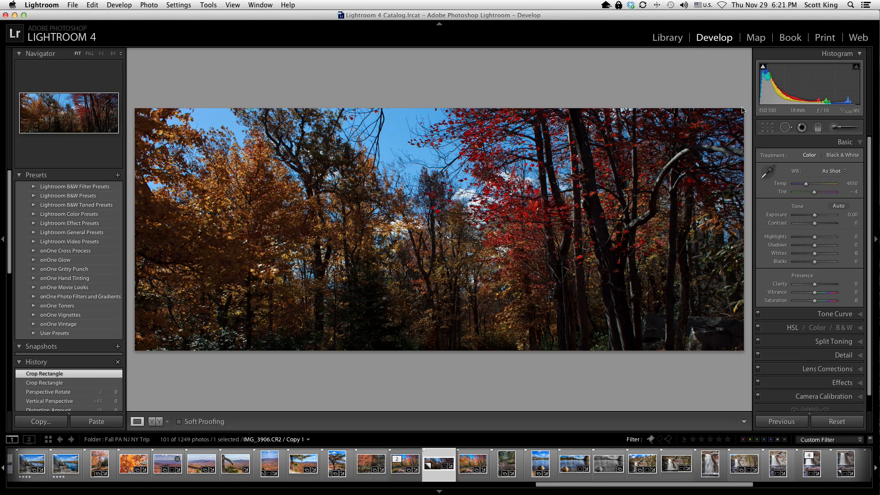
Reopen the crop, extend it back to the full original frame and leave the crop tool.
{"action": "left_click", "coordinate": [769, 130]}
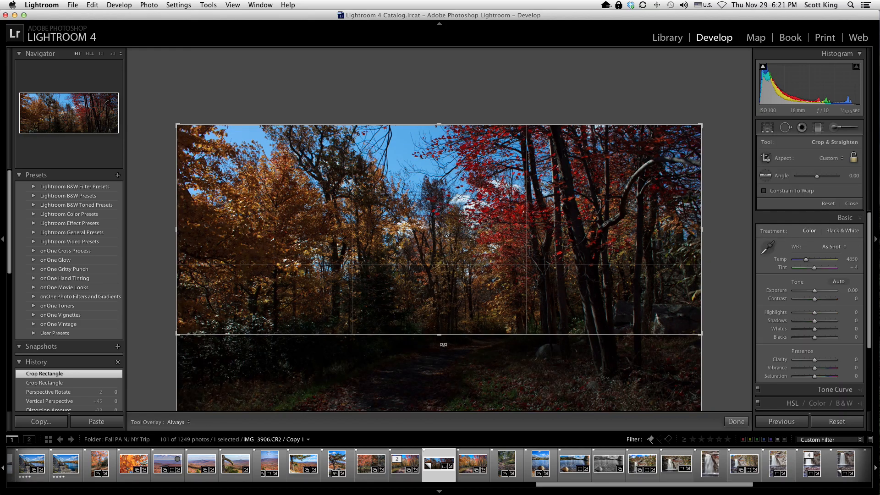
{"action": "left_click_drag", "start_coordinate": [440, 340], "coordinate": [445, 425]}
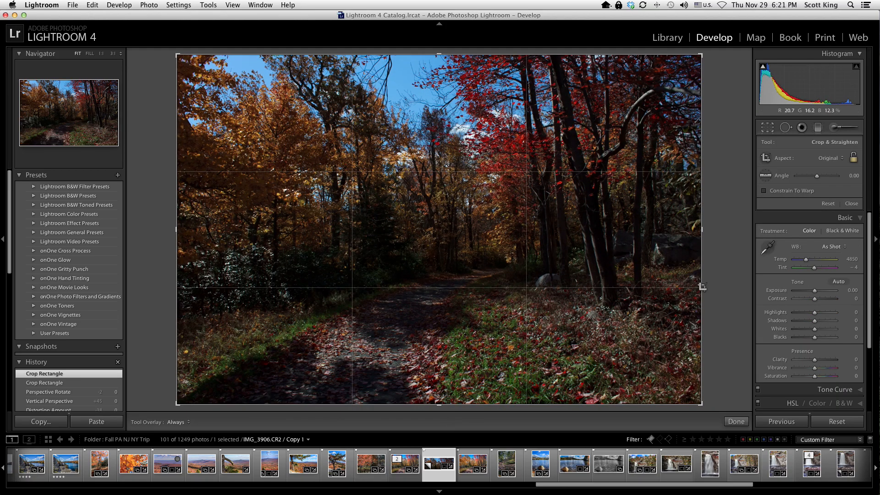
{"action": "mouse_move", "coordinate": [178, 231]}
{"action": "left_mouse_down"}
{"action": "mouse_move", "coordinate": [233, 237]}
{"action": "mouse_move", "coordinate": [164, 242]}
{"action": "left_mouse_up"}
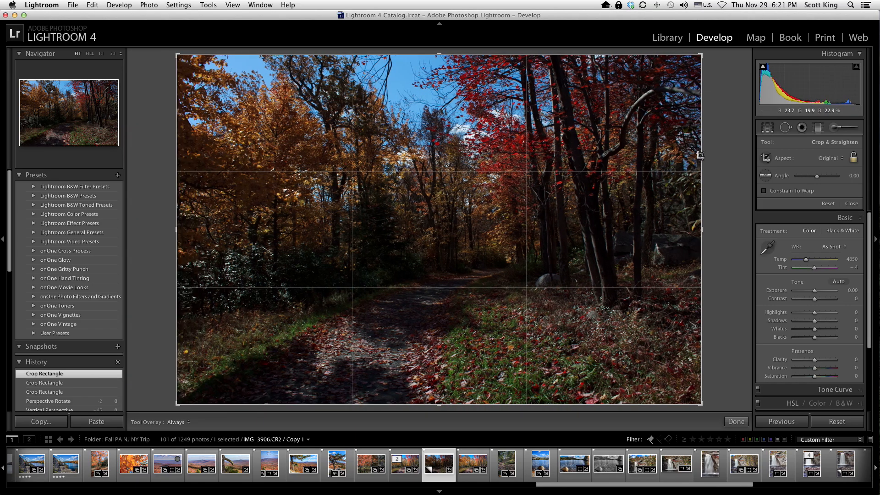
{"action": "mouse_move", "coordinate": [704, 229]}
{"action": "left_mouse_down"}
{"action": "mouse_move", "coordinate": [630, 231]}
{"action": "mouse_move", "coordinate": [702, 230]}
{"action": "left_mouse_up"}
{"action": "left_click_drag", "start_coordinate": [438, 70], "coordinate": [438, 43]}
{"action": "left_click", "coordinate": [776, 130]}
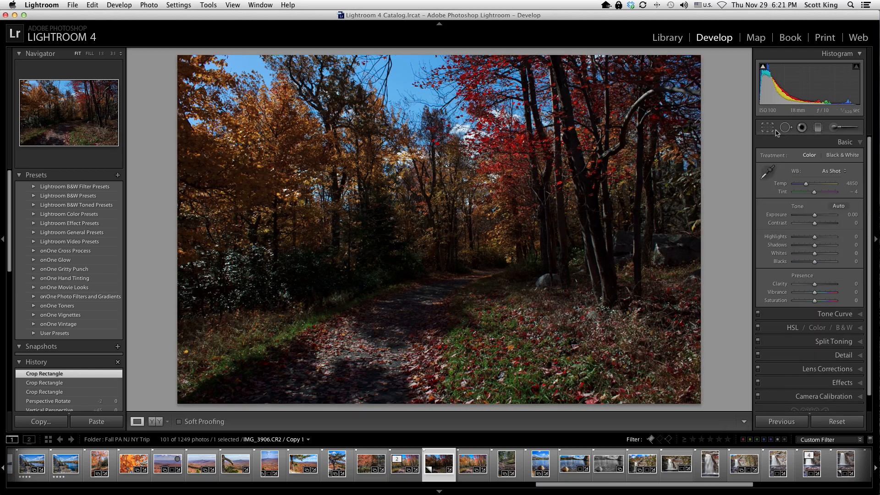
Try straightening the photo to an angle of 31.16 along the path's edge, reset the angle to 0 and apply the crop.
{"action": "left_click", "coordinate": [776, 130]}
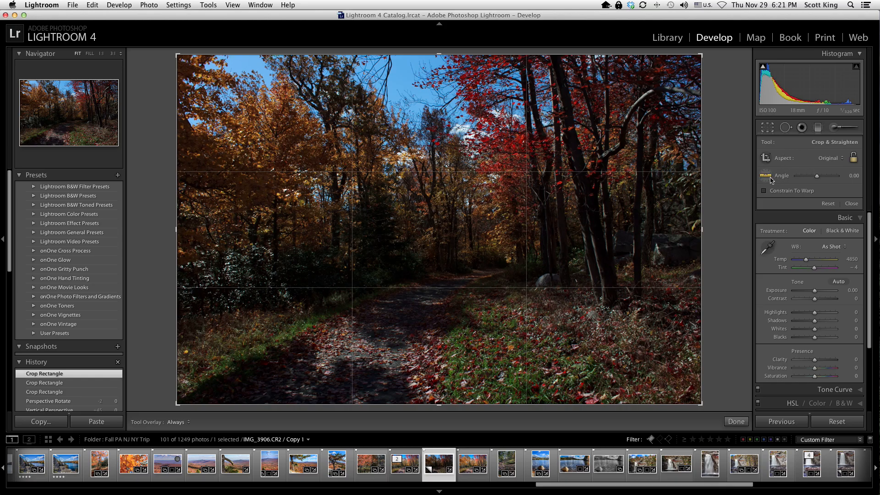
{"action": "left_click", "coordinate": [768, 178]}
{"action": "left_click_drag", "start_coordinate": [223, 383], "coordinate": [352, 294]}
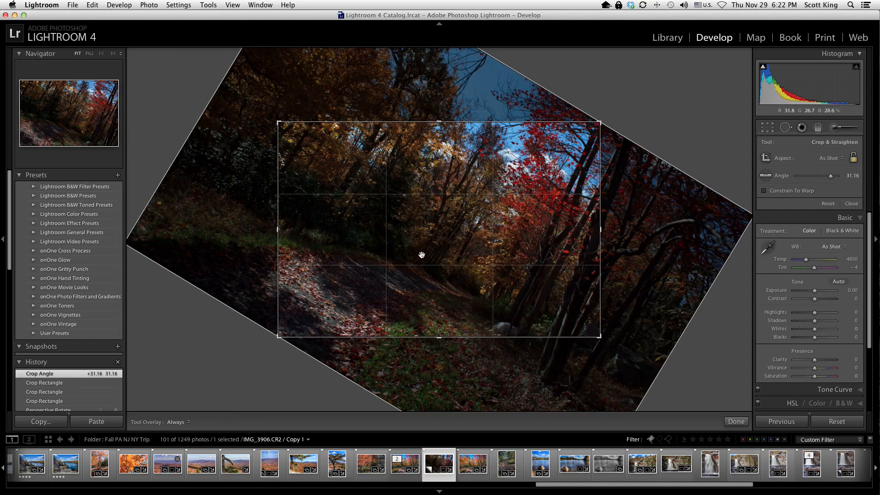
{"action": "double_click", "coordinate": [785, 178]}
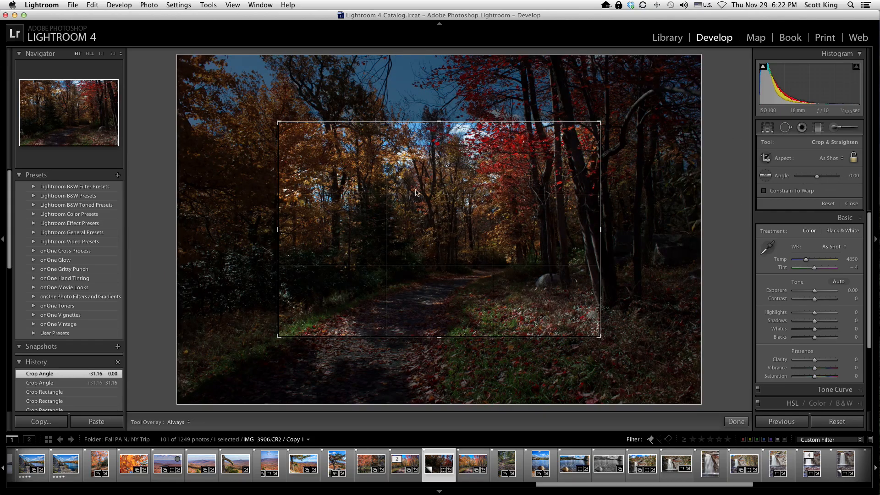
{"action": "key", "text": "Return"}
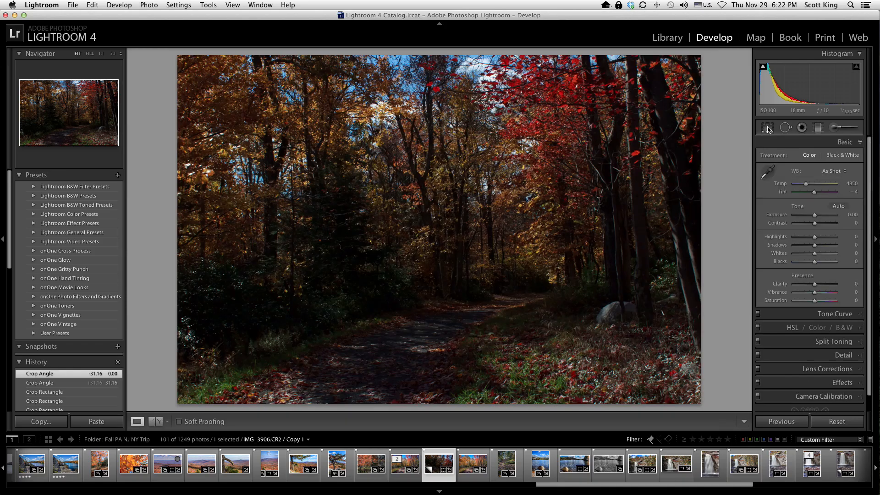
Enlarge the crop to the photo's upper-right corner and try rotating it to an angle of -7.23.
{"action": "left_click", "coordinate": [769, 128]}
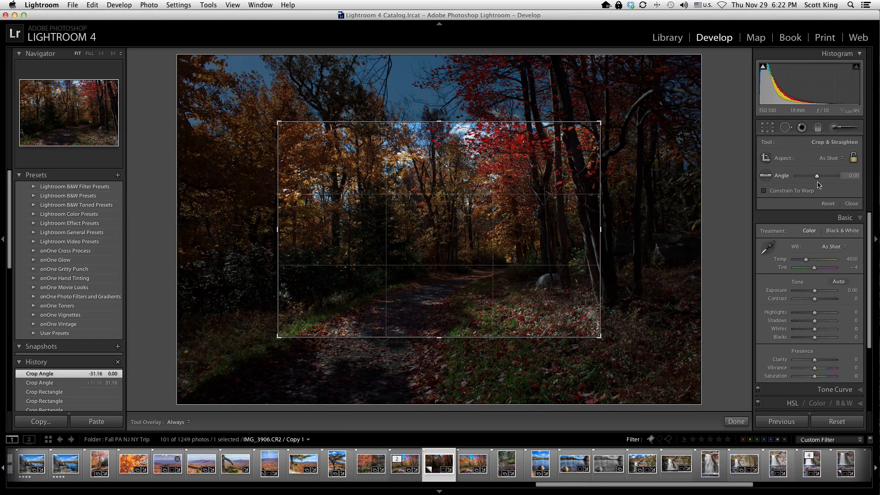
{"action": "left_click_drag", "start_coordinate": [600, 122], "coordinate": [719, 72]}
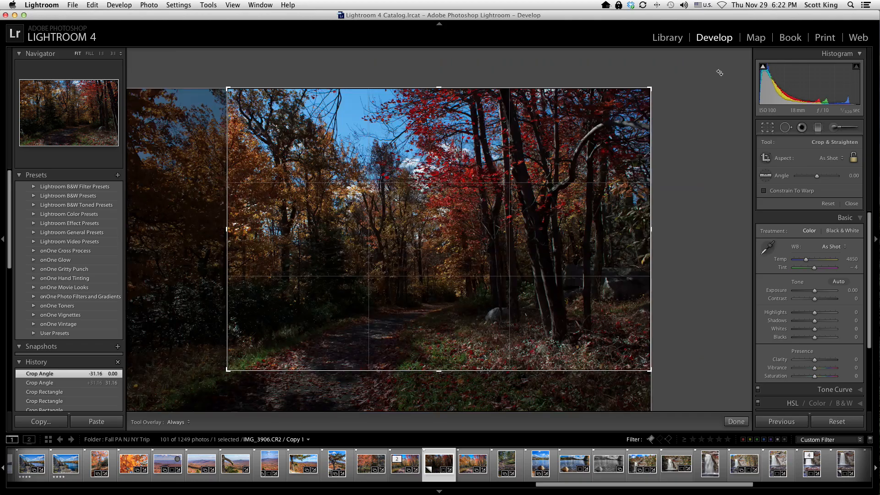
{"action": "left_click_drag", "start_coordinate": [228, 375], "coordinate": [221, 409]}
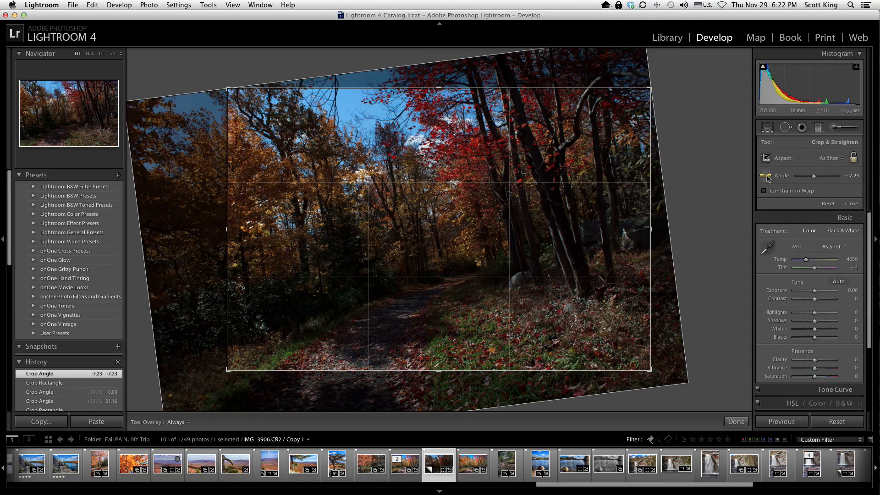
Reset the crop angle to 0, undo the reset and set the angle back to 0 again.
{"action": "left_click", "coordinate": [813, 177]}
{"action": "double_click", "coordinate": [814, 177]}
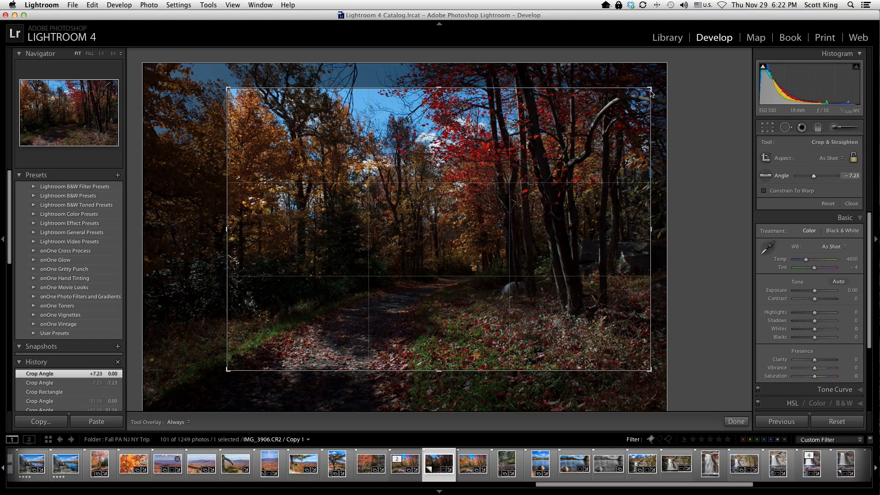
{"action": "key", "text": "super+z"}
{"action": "left_click", "coordinate": [814, 177]}
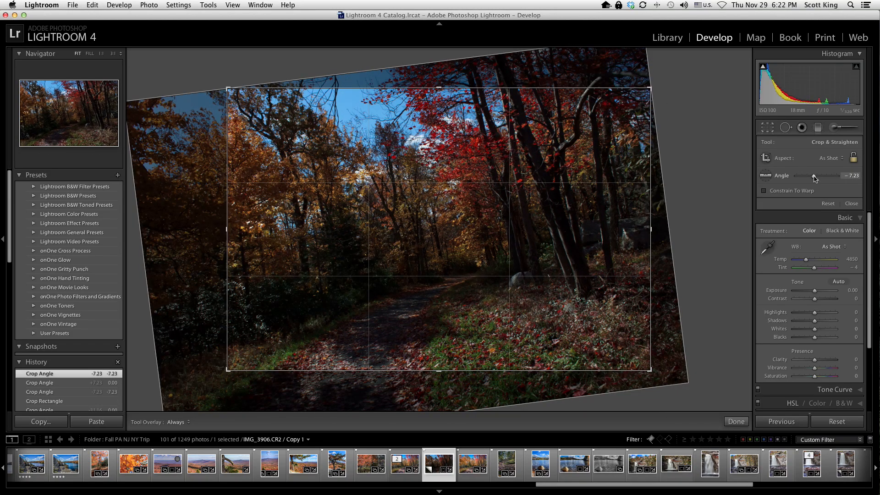
{"action": "double_click", "coordinate": [814, 178]}
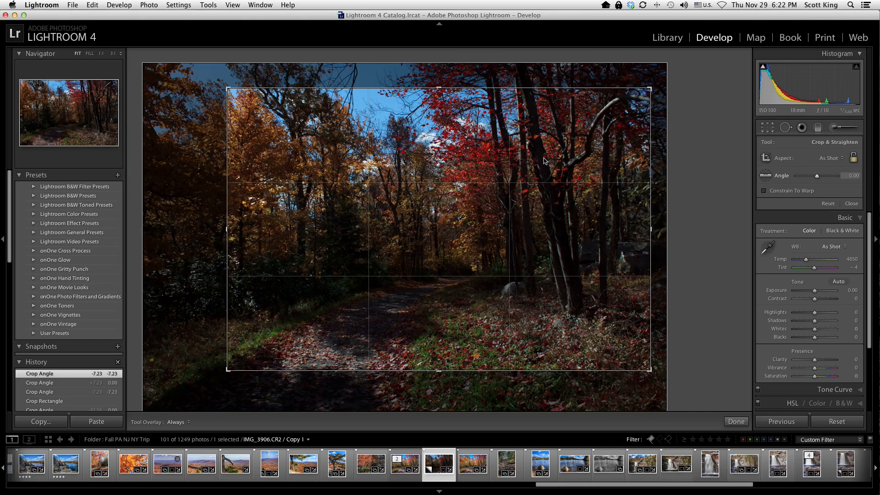
Adjust the crop corners, reset the crop to the original full frame and close the crop tool.
{"action": "left_click_drag", "start_coordinate": [669, 61], "coordinate": [670, 60]}
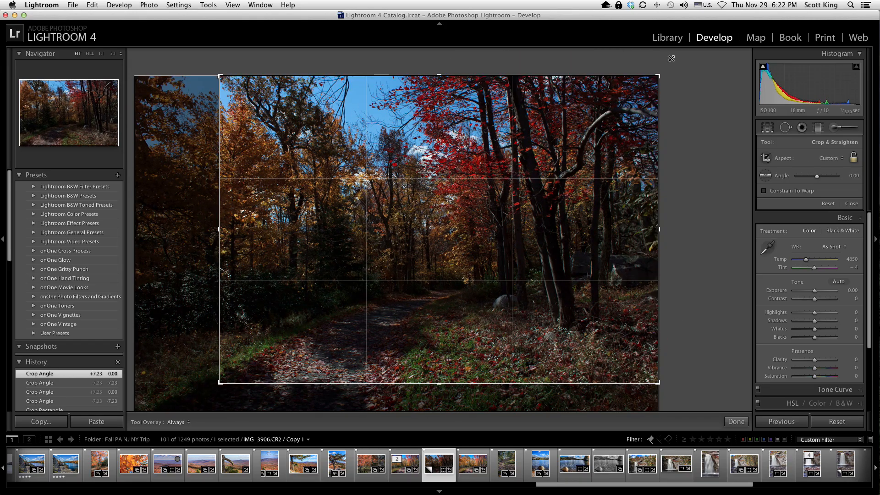
{"action": "left_click_drag", "start_coordinate": [220, 384], "coordinate": [207, 390]}
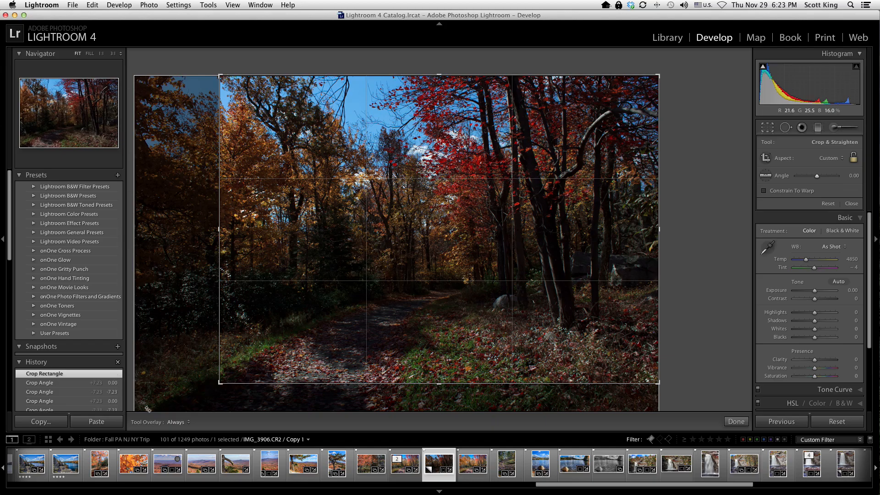
{"action": "key", "text": "super+alt+r"}
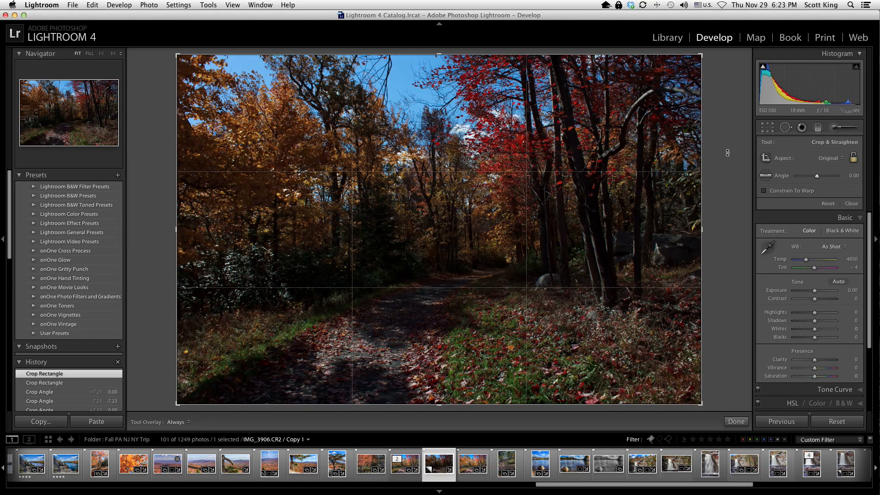
{"action": "left_click", "coordinate": [768, 127]}
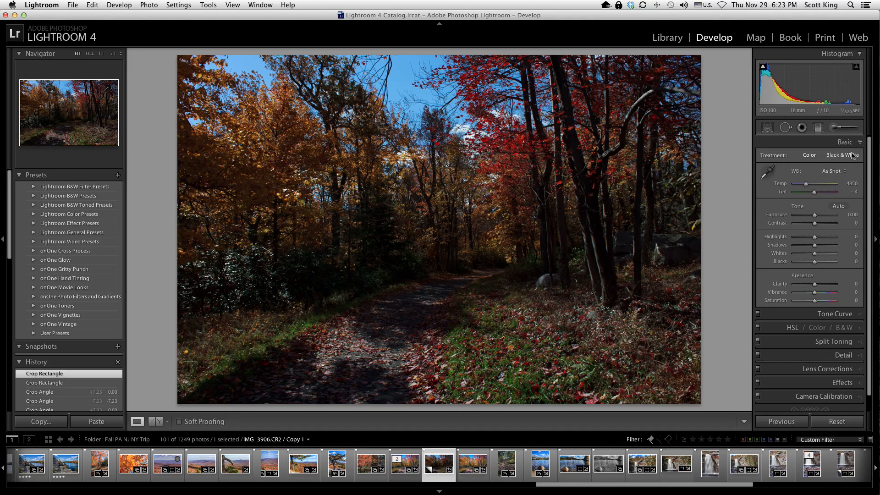
Set the photo's white balance to Auto.
{"action": "left_click", "coordinate": [836, 173]}
{"action": "left_click", "coordinate": [839, 182]}
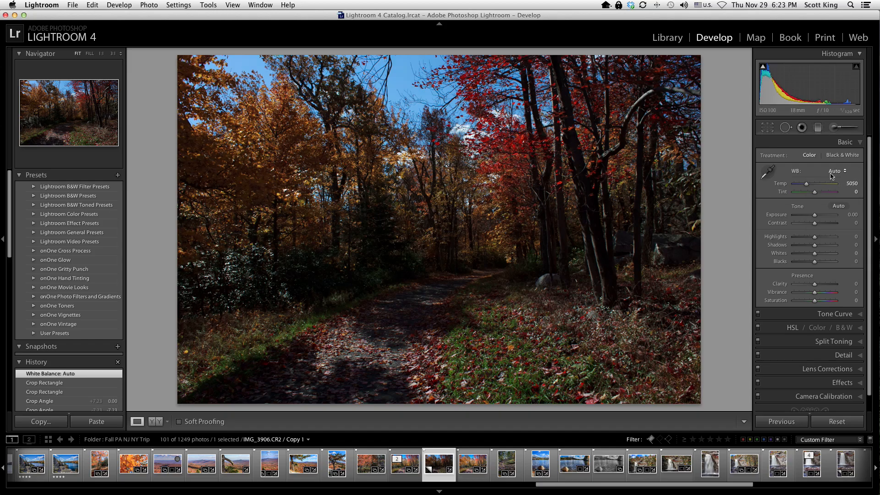
Try the Cloudy, Shade and Fluorescent white balance presets on the photo and return to As Shot.
{"action": "left_click", "coordinate": [838, 174]}
{"action": "left_click", "coordinate": [841, 188]}
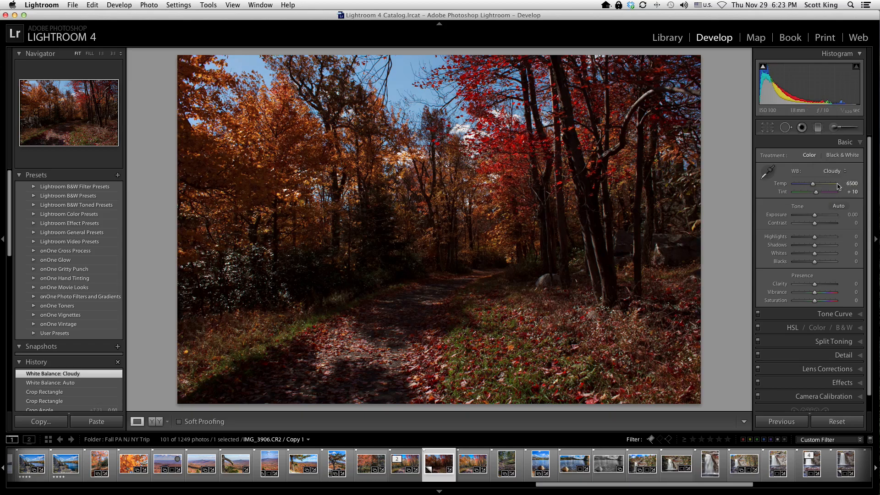
{"action": "left_click", "coordinate": [836, 173]}
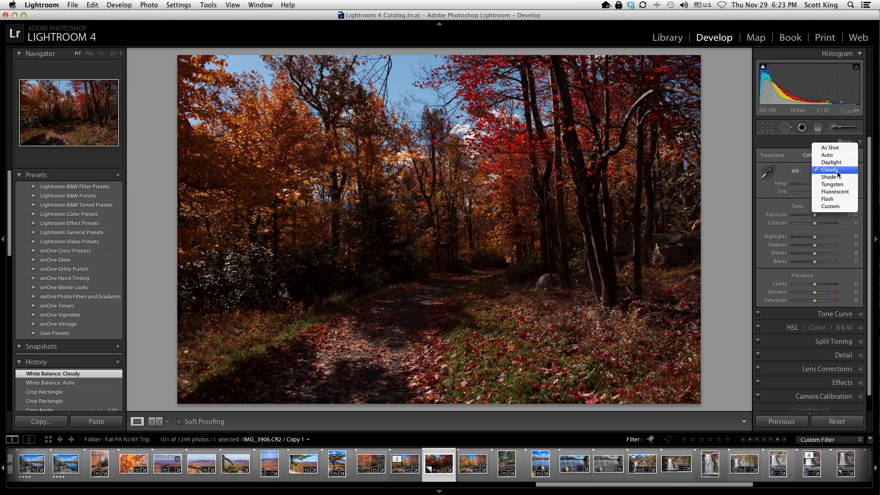
{"action": "left_click", "coordinate": [840, 179]}
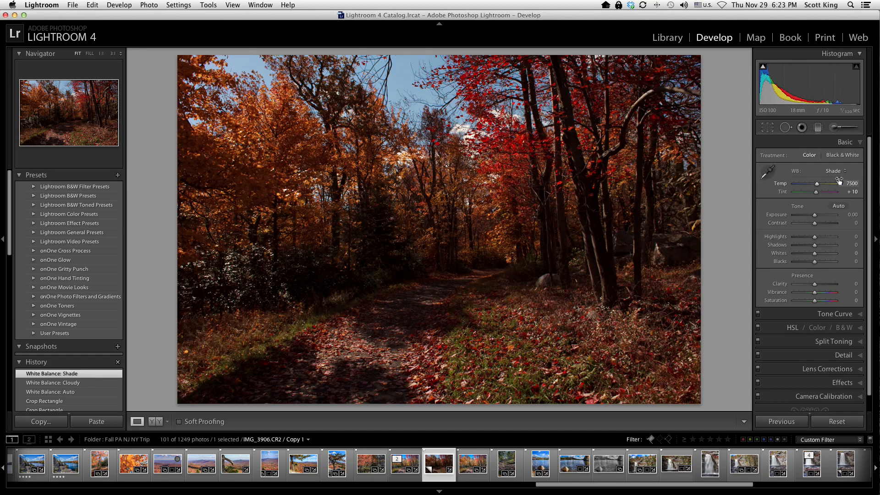
{"action": "left_click", "coordinate": [840, 171]}
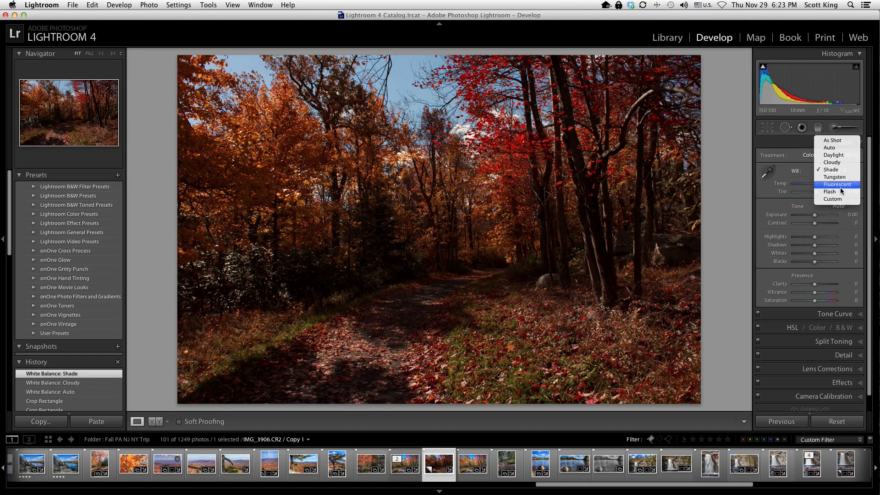
{"action": "left_click", "coordinate": [841, 188]}
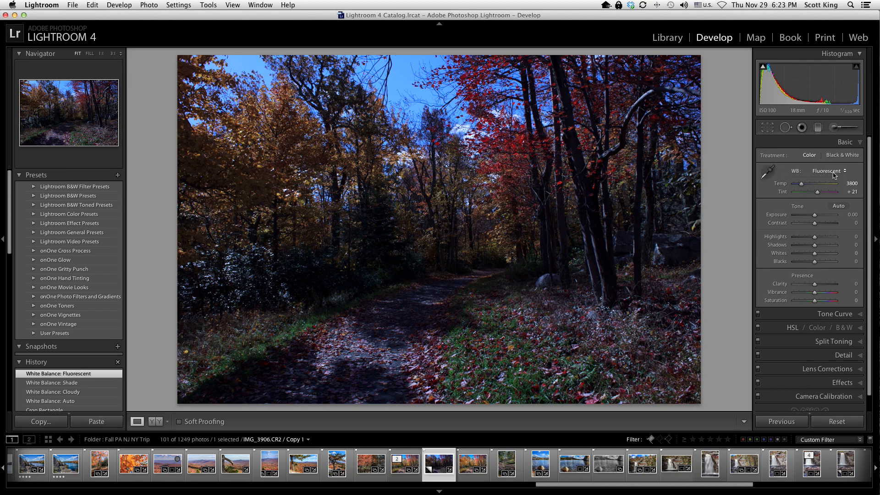
{"action": "left_click", "coordinate": [834, 175]}
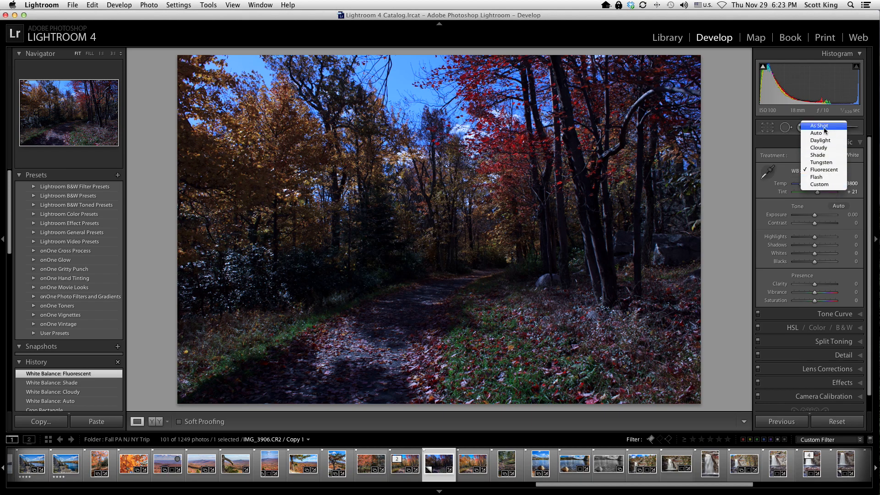
{"action": "left_click", "coordinate": [825, 126]}
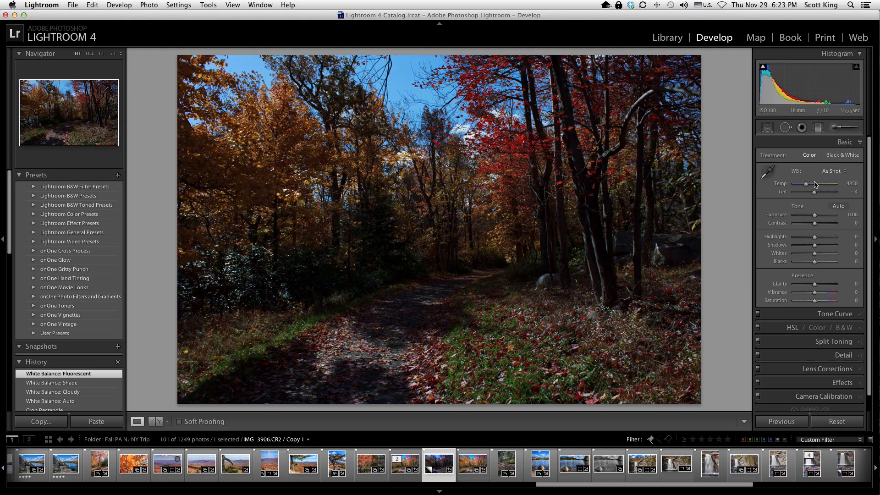
Try a temperature of 6438 with a tint of +28 and reset both values to their defaults.
{"action": "left_click_drag", "start_coordinate": [807, 185], "coordinate": [828, 201]}
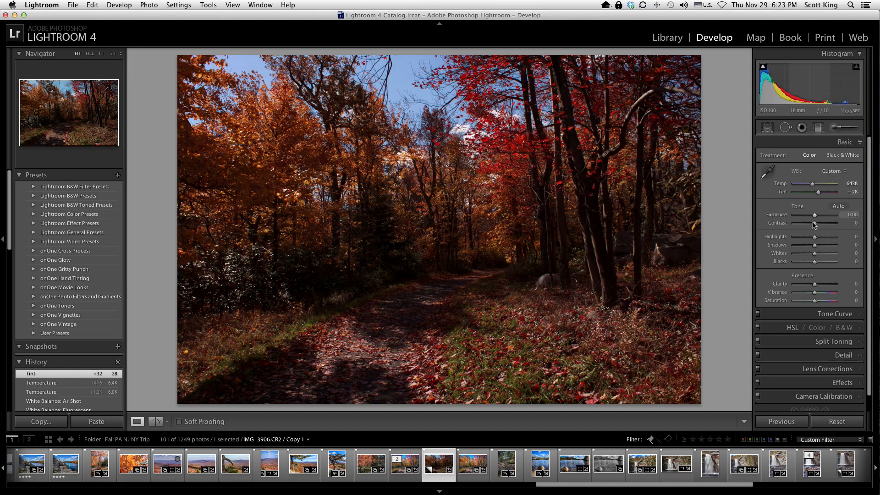
{"action": "double_click", "coordinate": [781, 183]}
{"action": "double_click", "coordinate": [781, 192]}
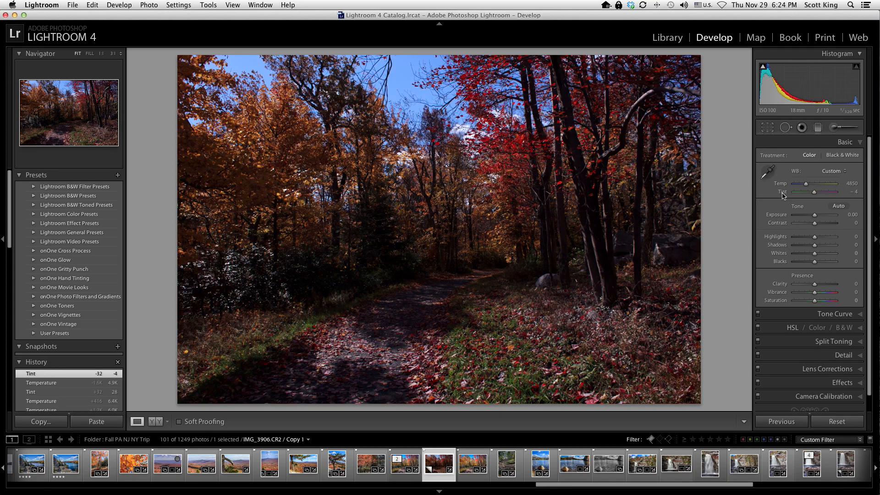
Sample target neutrals with the White Balance Selector on the leafy path, the pale branch, the tree trunk and the rock beside the path.
{"action": "left_click", "coordinate": [768, 175]}
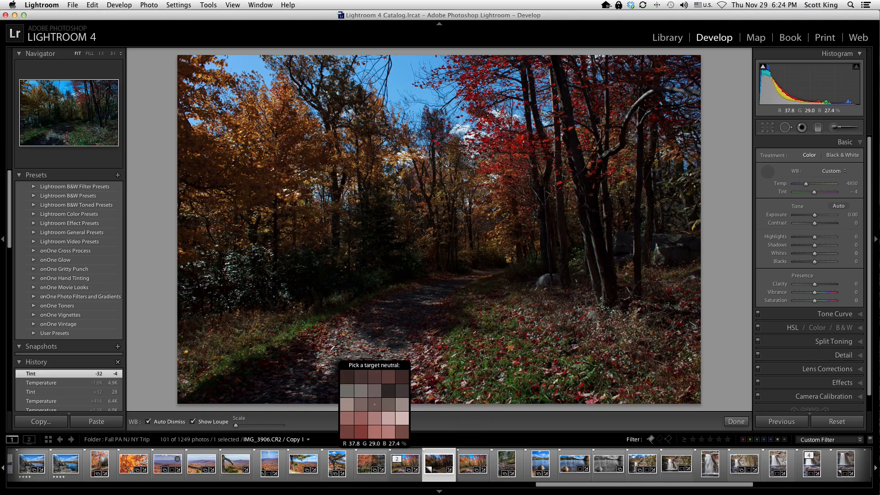
{"action": "left_click", "coordinate": [330, 352]}
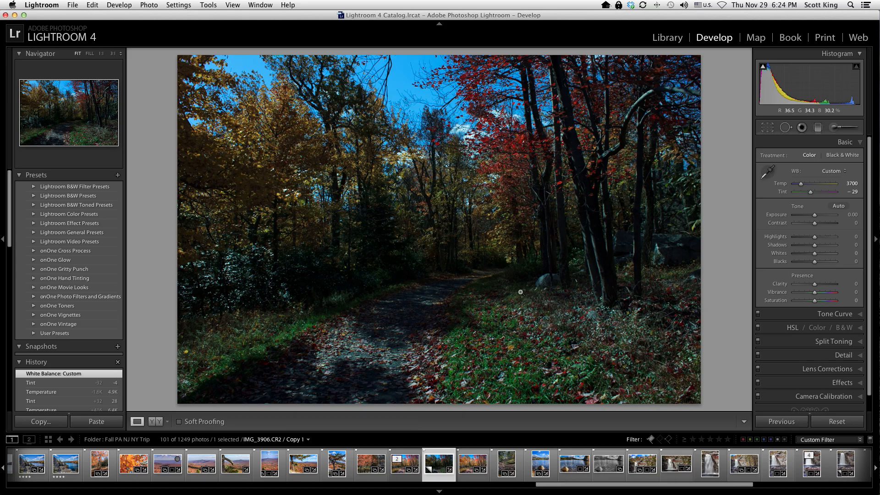
{"action": "left_click", "coordinate": [767, 172]}
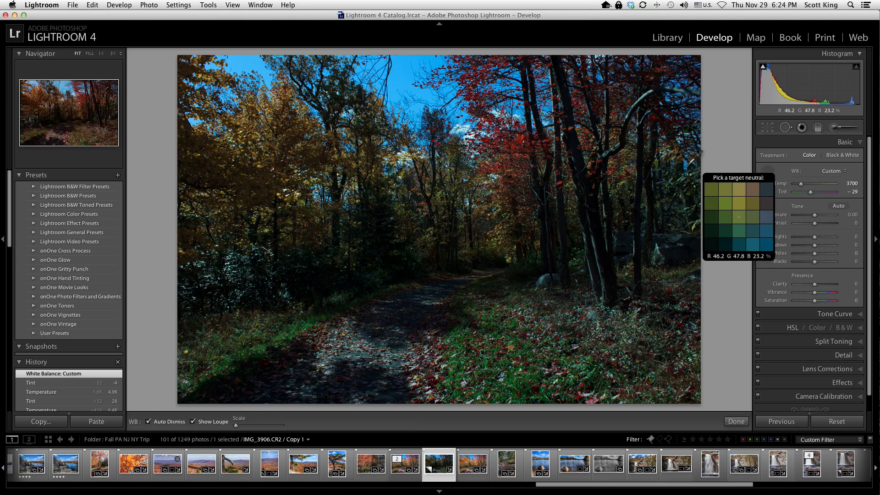
{"action": "left_click", "coordinate": [641, 98]}
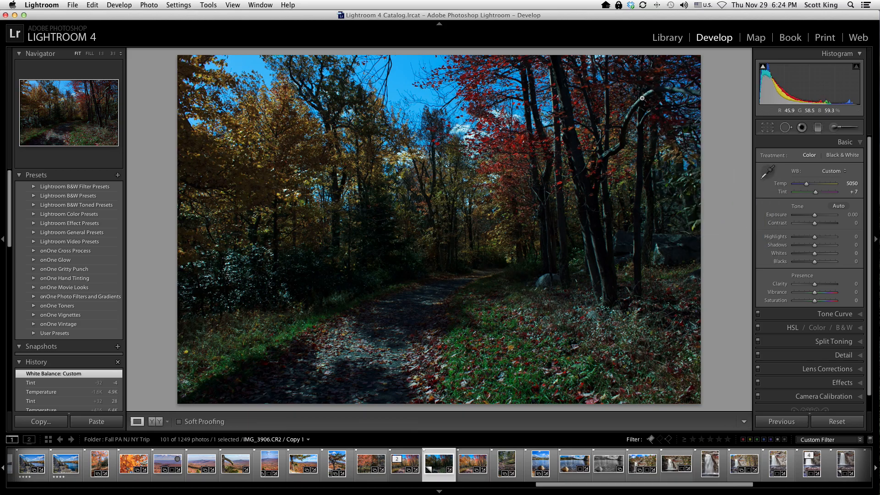
{"action": "left_click", "coordinate": [767, 172]}
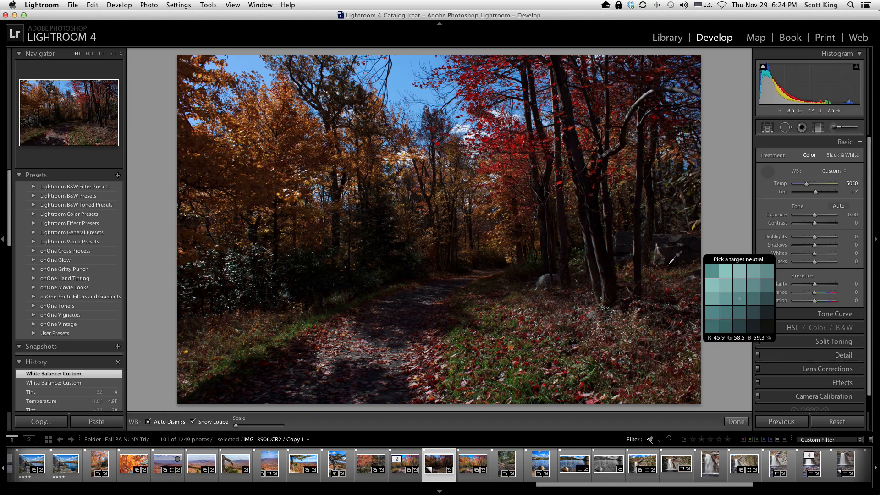
{"action": "left_click", "coordinate": [594, 242]}
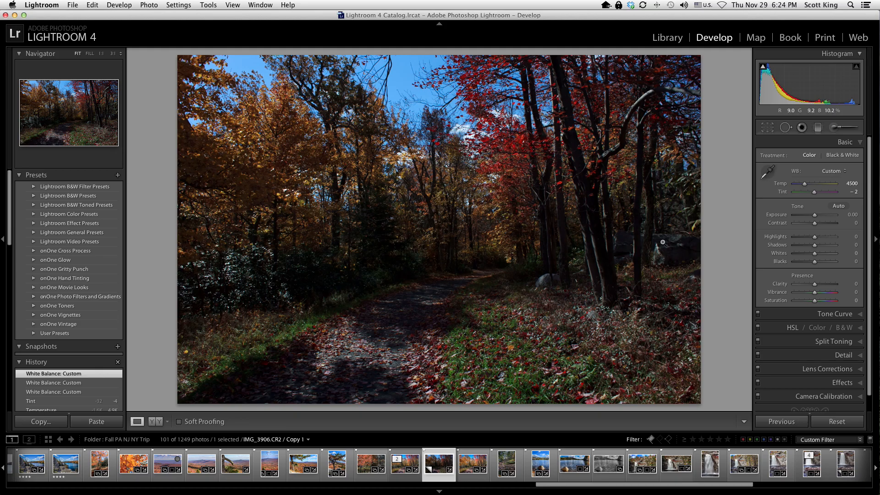
{"action": "left_click", "coordinate": [768, 169]}
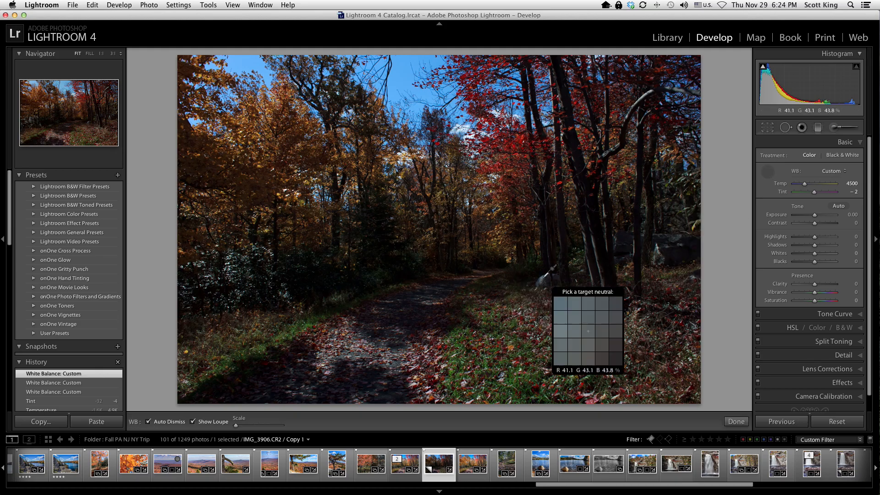
{"action": "left_click", "coordinate": [542, 278]}
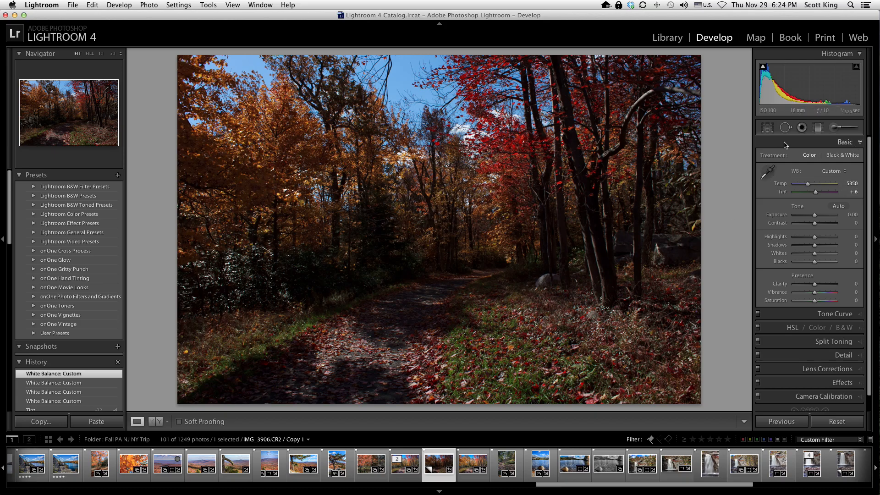
Reset the temperature and set the photo's white balance to As Shot.
{"action": "double_click", "coordinate": [784, 185]}
{"action": "left_click", "coordinate": [837, 171]}
{"action": "left_click", "coordinate": [834, 111]}
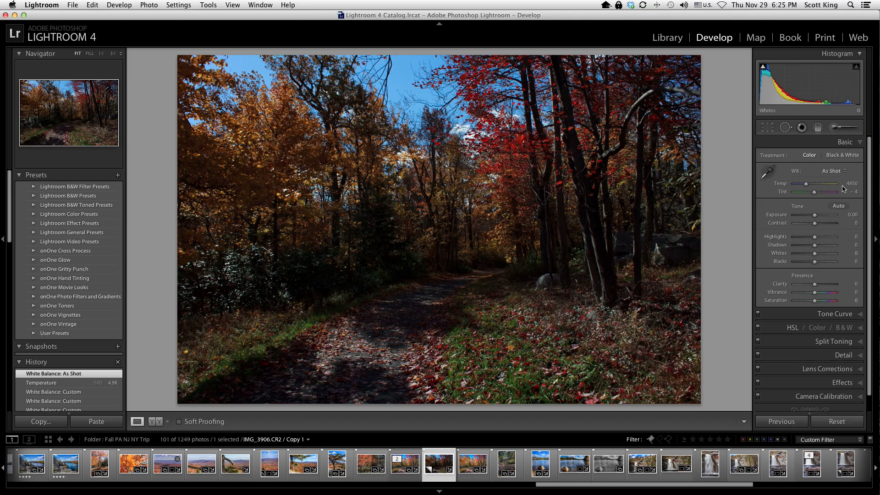
Test the exposure at -1.50, +4.05, +1.50, +3.90 and -5.00 to check clipping, and reset it to 0.
{"action": "mouse_move", "coordinate": [815, 215]}
{"action": "left_mouse_down"}
{"action": "mouse_move", "coordinate": [825, 217]}
{"action": "mouse_move", "coordinate": [809, 217]}
{"action": "left_mouse_up"}
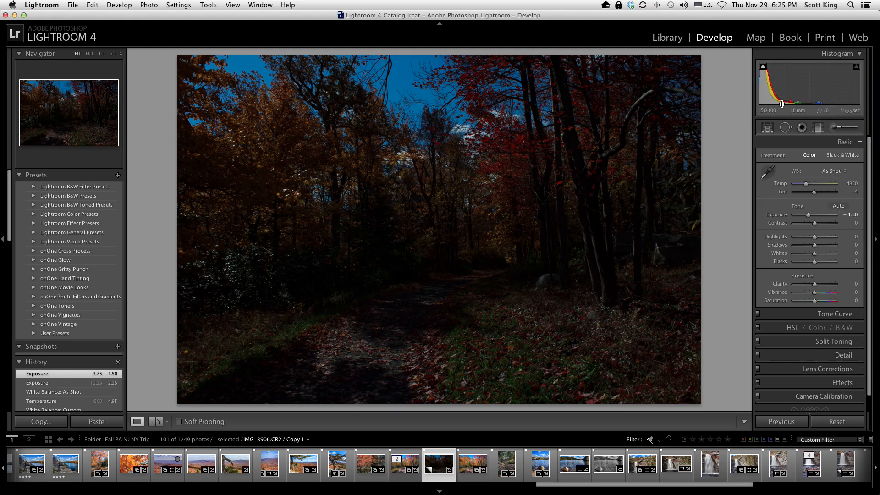
{"action": "left_click_drag", "start_coordinate": [811, 216], "coordinate": [832, 218]}
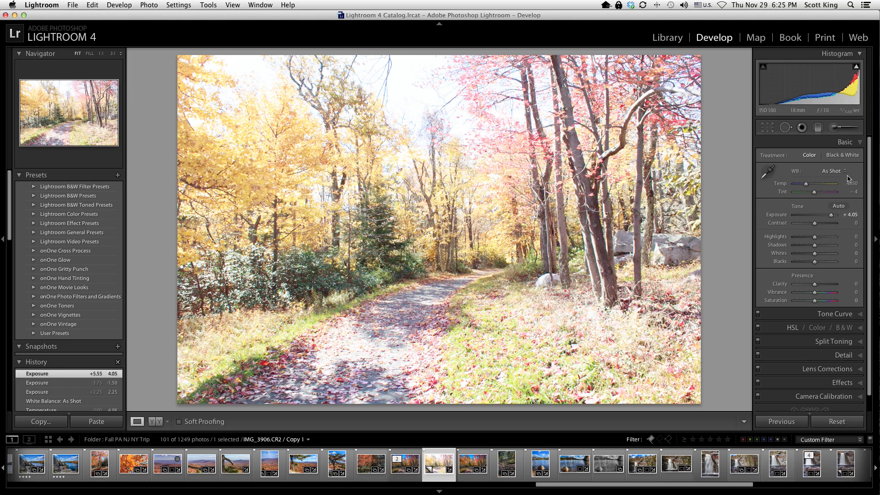
{"action": "left_click_drag", "start_coordinate": [829, 218], "coordinate": [822, 219]}
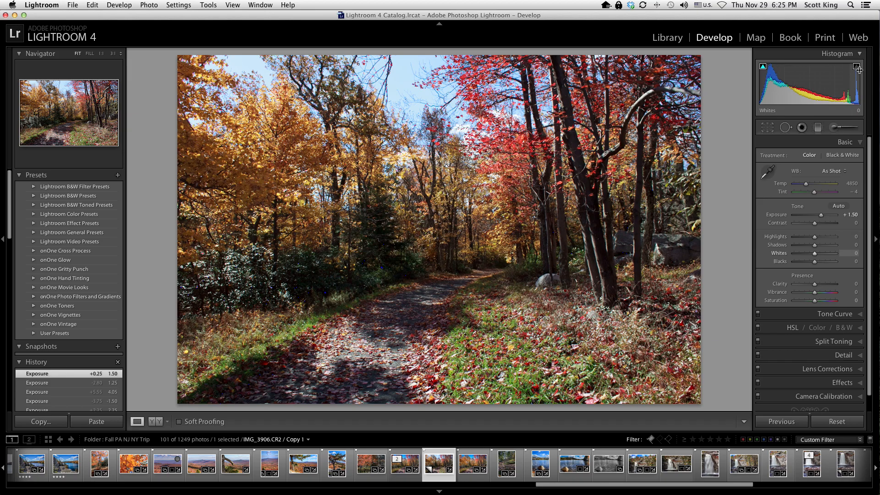
{"action": "left_click_drag", "start_coordinate": [822, 218], "coordinate": [834, 218]}
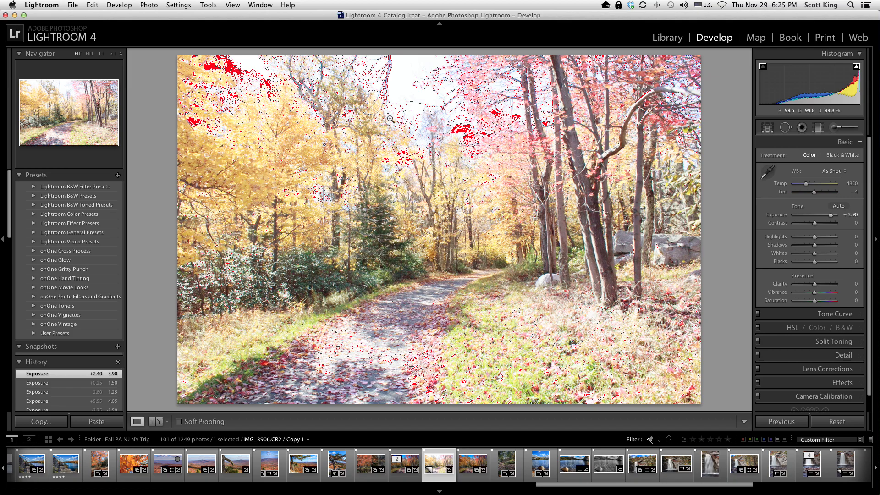
{"action": "left_click_drag", "start_coordinate": [810, 219], "coordinate": [794, 220]}
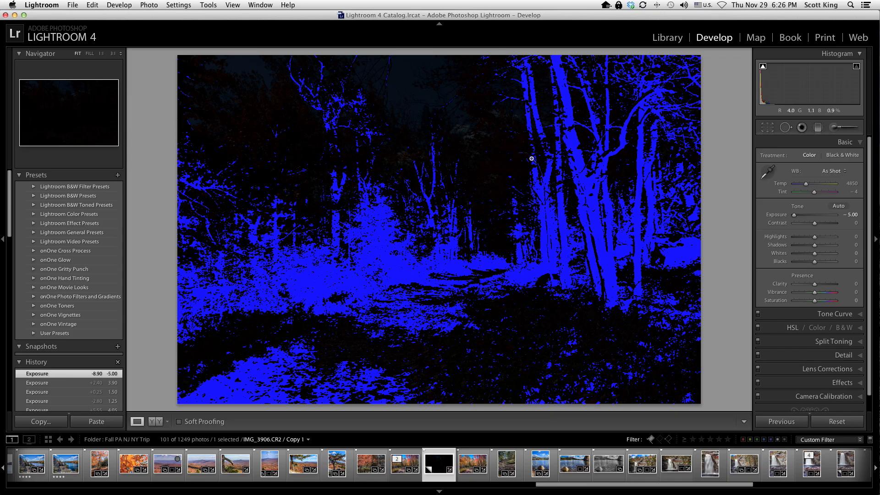
{"action": "double_click", "coordinate": [784, 218]}
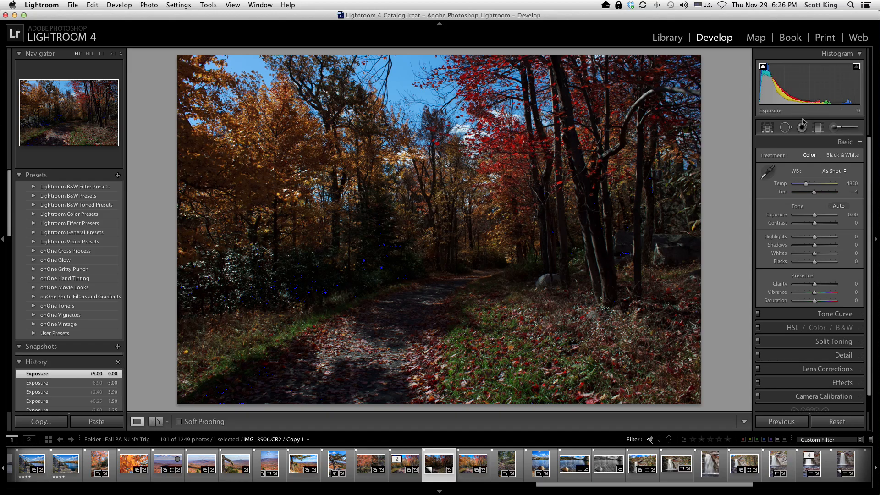
Brighten the photo by fine-tuning the exposure to +1.15.
{"action": "left_click_drag", "start_coordinate": [815, 215], "coordinate": [819, 216]}
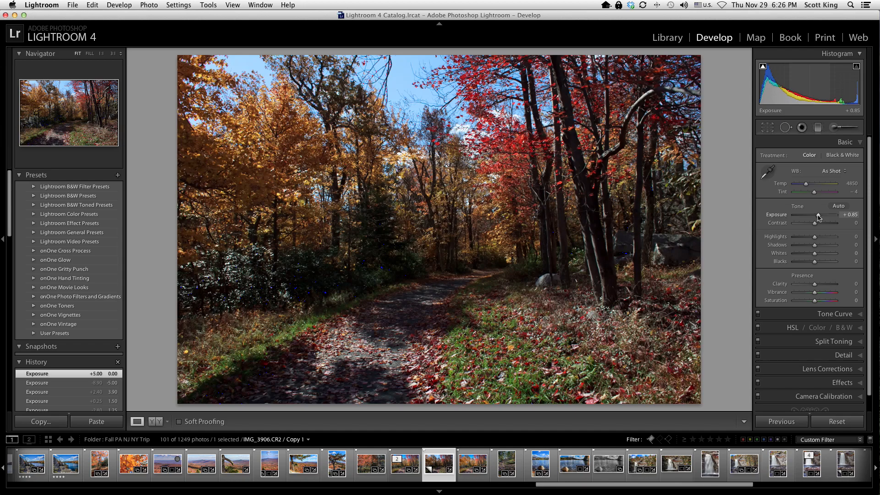
{"action": "left_click_drag", "start_coordinate": [819, 217], "coordinate": [819, 216]}
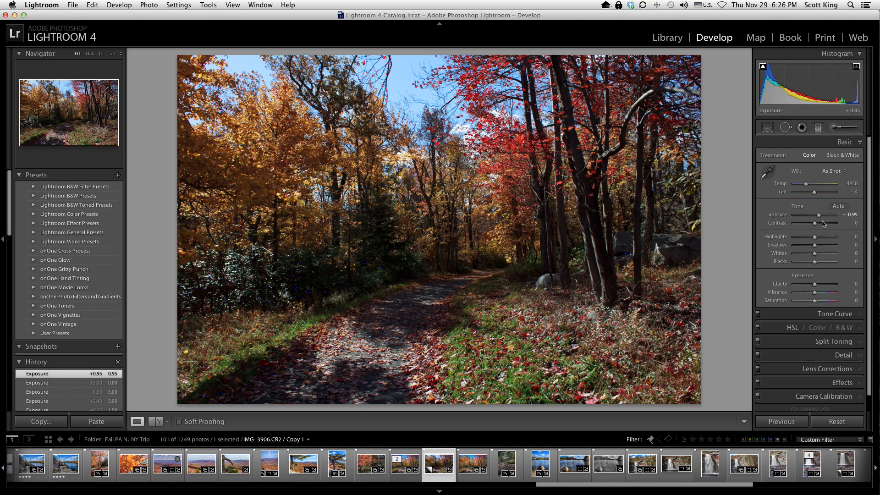
{"action": "left_click_drag", "start_coordinate": [819, 215], "coordinate": [820, 217]}
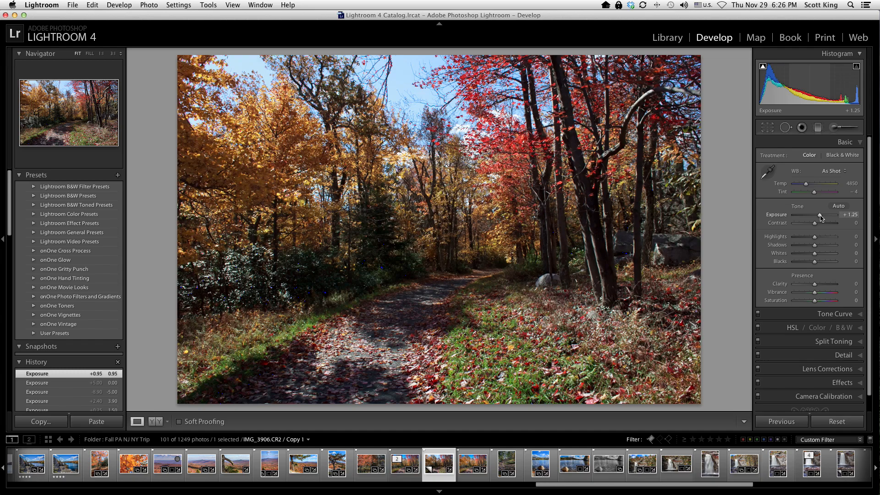
{"action": "left_click_drag", "start_coordinate": [820, 216], "coordinate": [819, 216]}
{"action": "left_click_drag", "start_coordinate": [819, 218], "coordinate": [819, 217]}
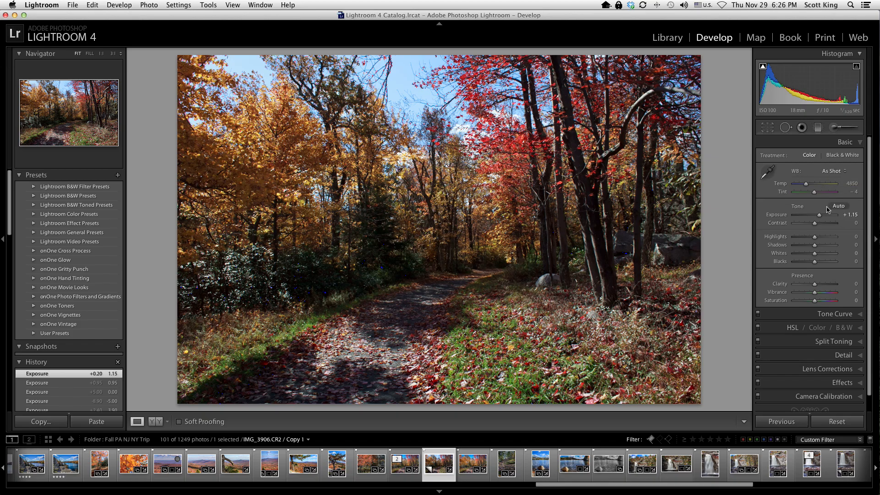
Set the contrast to +18 and try the highlights at +100.
{"action": "left_click_drag", "start_coordinate": [816, 225], "coordinate": [819, 227]}
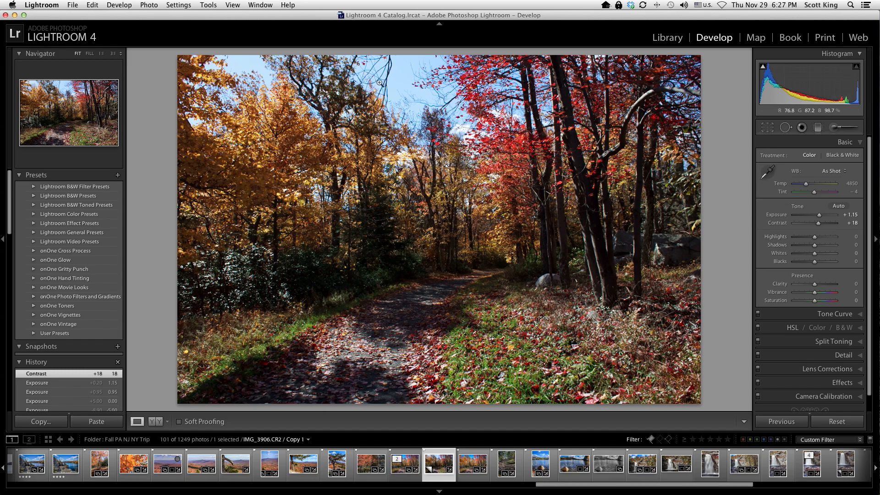
{"action": "left_click_drag", "start_coordinate": [814, 237], "coordinate": [862, 195]}
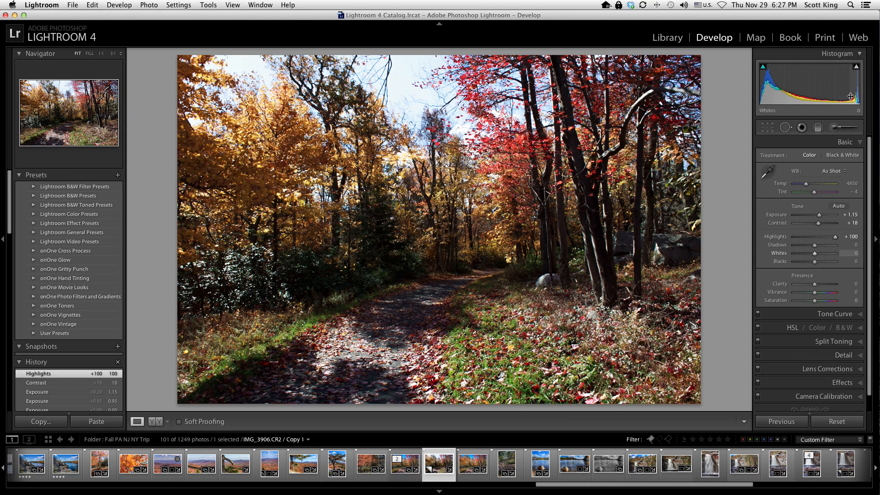
Lower the highlights to -69 and set the shadows to +56, trying +100 for the shadows first.
{"action": "mouse_move", "coordinate": [835, 237]}
{"action": "left_mouse_down"}
{"action": "mouse_move", "coordinate": [802, 241]}
{"action": "mouse_move", "coordinate": [848, 237]}
{"action": "mouse_move", "coordinate": [773, 248]}
{"action": "mouse_move", "coordinate": [801, 239]}
{"action": "mouse_move", "coordinate": [788, 248]}
{"action": "mouse_move", "coordinate": [857, 249]}
{"action": "mouse_move", "coordinate": [832, 250]}
{"action": "mouse_move", "coordinate": [842, 249]}
{"action": "left_mouse_up"}
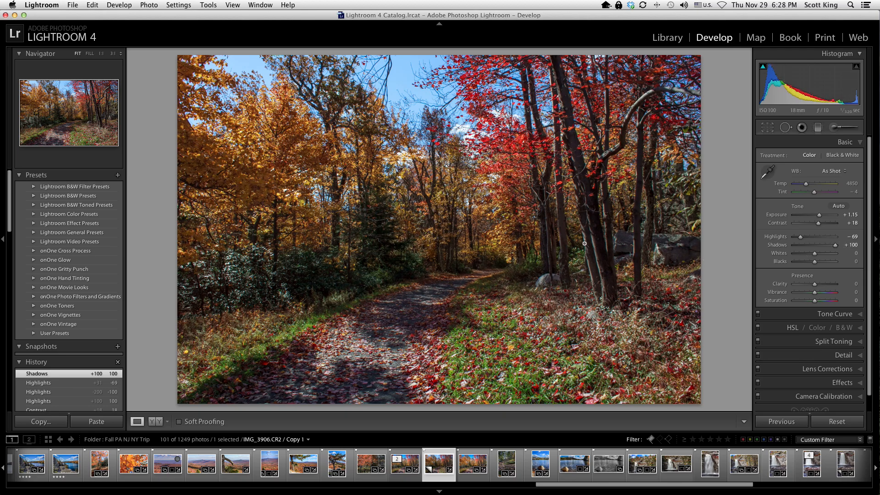
{"action": "left_click_drag", "start_coordinate": [836, 249], "coordinate": [827, 248]}
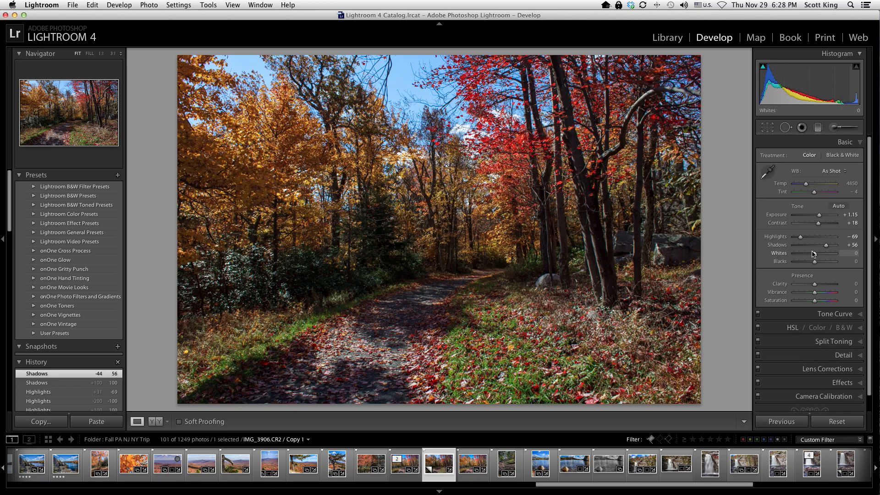
Try the whites at +57 and the blacks at +22, and reset both to 0.
{"action": "mouse_move", "coordinate": [815, 255]}
{"action": "left_mouse_down"}
{"action": "mouse_move", "coordinate": [827, 258]}
{"action": "mouse_move", "coordinate": [803, 264]}
{"action": "mouse_move", "coordinate": [821, 264]}
{"action": "left_mouse_up"}
{"action": "double_click", "coordinate": [783, 255]}
{"action": "double_click", "coordinate": [780, 262]}
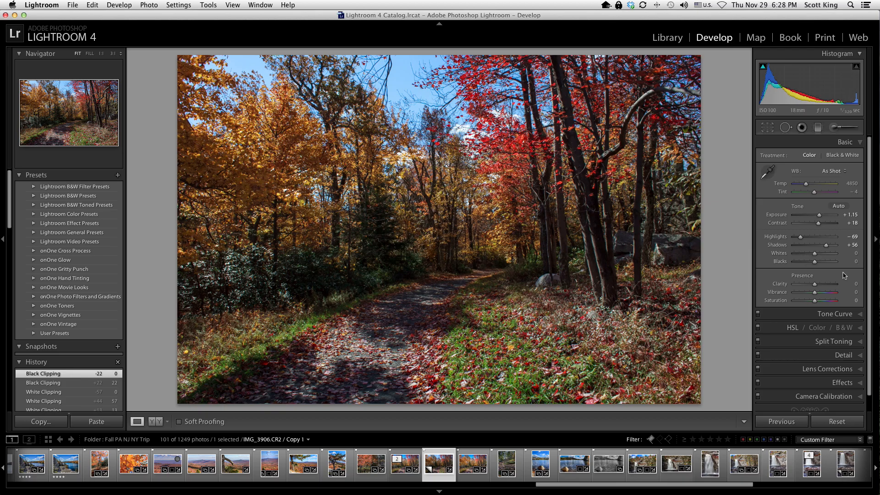
Set the whites to -37 using the clipping preview, trying -5, -70 and +36 first.
{"action": "key", "text": "alt"}
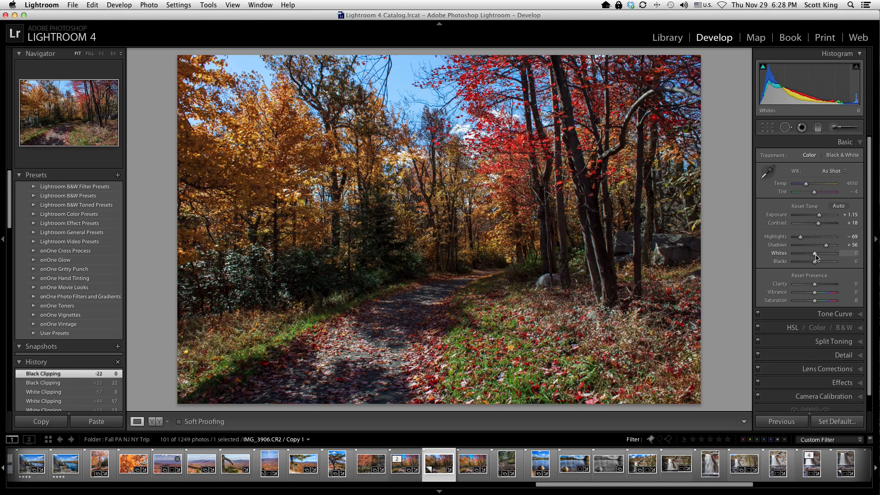
{"action": "left_click", "coordinate": [815, 254], "text": "alt"}
{"action": "key", "text": "alt"}
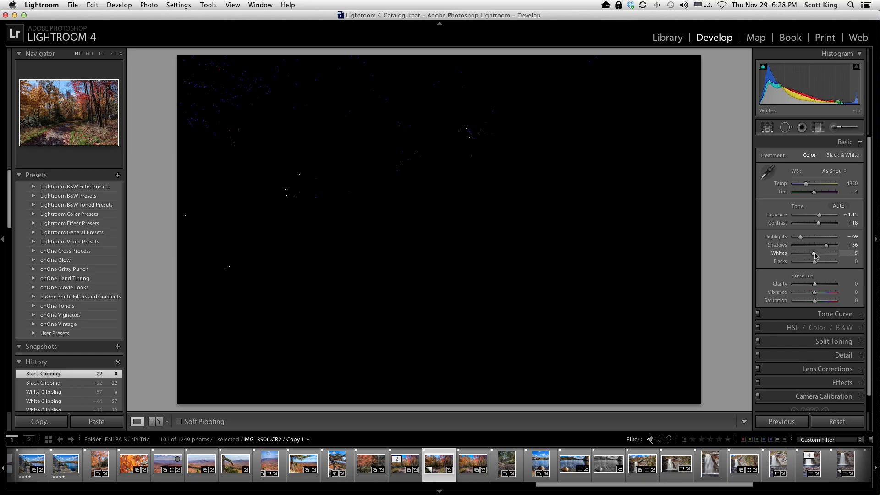
{"action": "left_click_drag", "start_coordinate": [815, 255], "coordinate": [814, 255]}
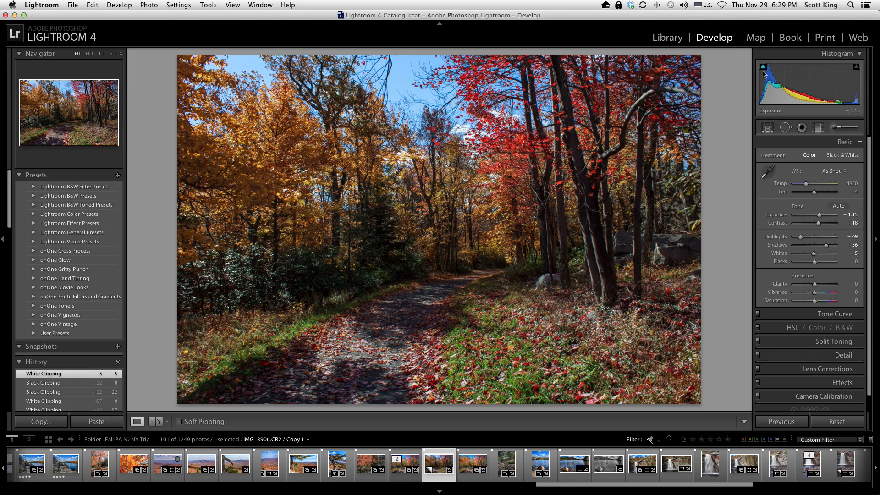
{"action": "key", "text": "alt"}
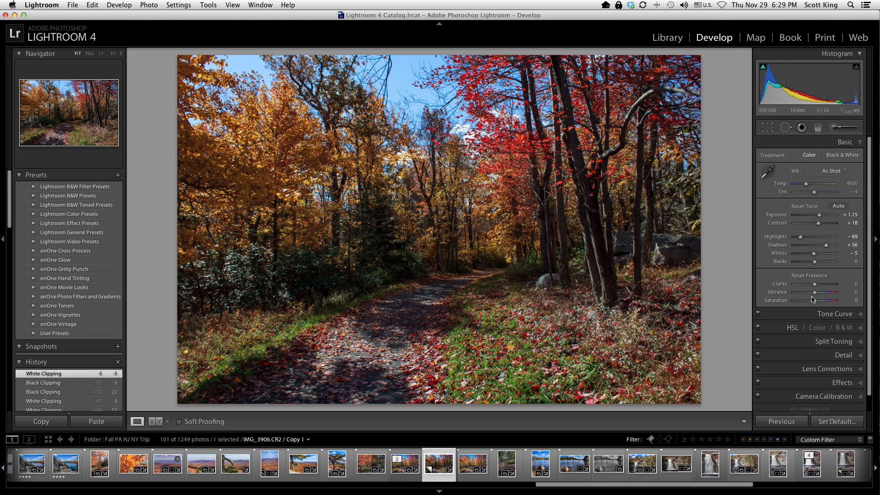
{"action": "left_click", "coordinate": [814, 254], "text": "alt"}
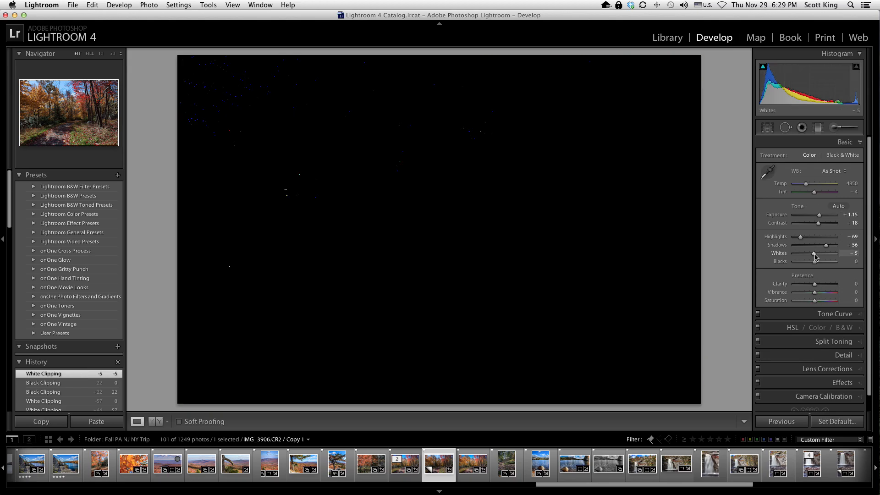
{"action": "left_click_drag", "start_coordinate": [814, 254], "coordinate": [802, 257]}
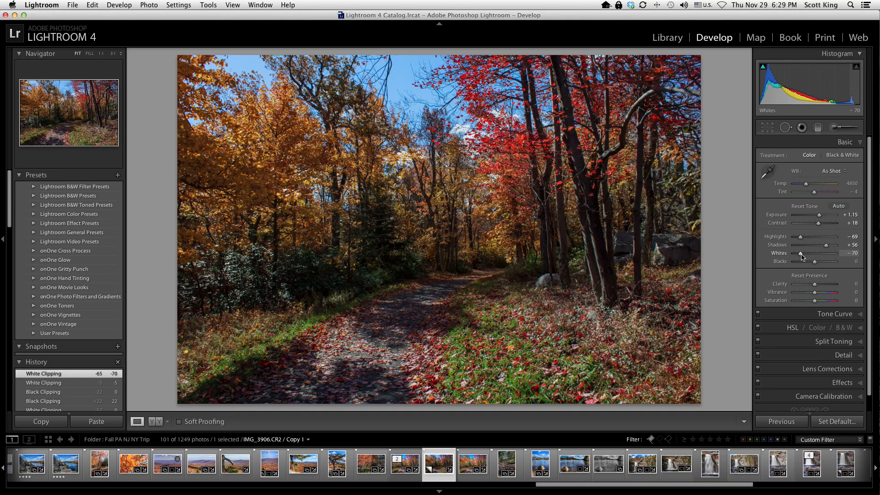
{"action": "left_click_drag", "start_coordinate": [802, 257], "coordinate": [824, 257]}
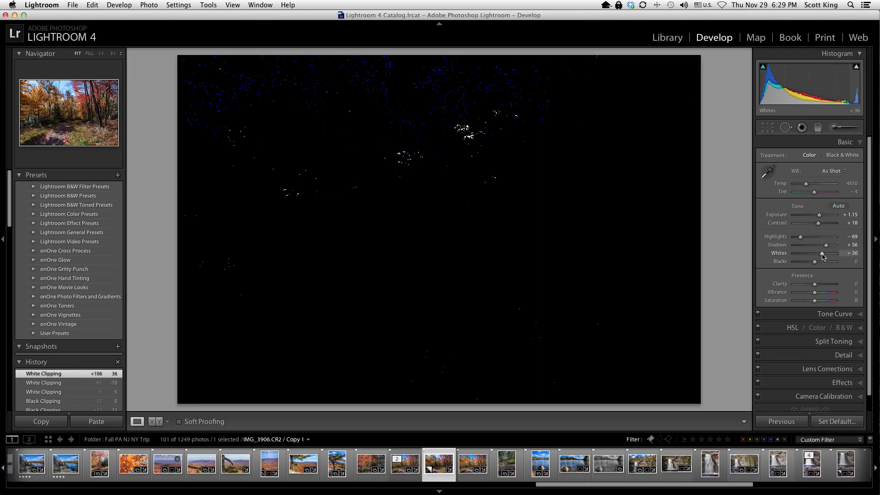
{"action": "left_click_drag", "start_coordinate": [821, 253], "coordinate": [807, 258]}
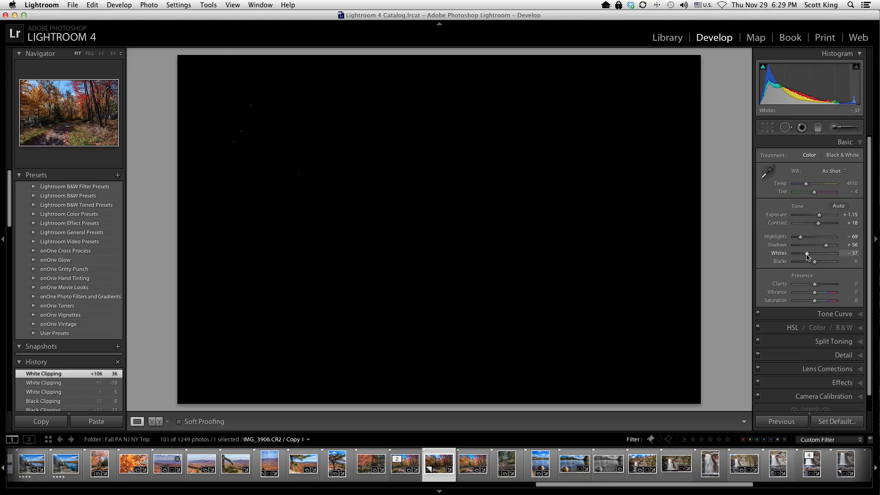
{"action": "left_click_drag", "start_coordinate": [807, 258], "coordinate": [807, 258]}
{"action": "left_click_drag", "start_coordinate": [807, 257], "coordinate": [807, 257]}
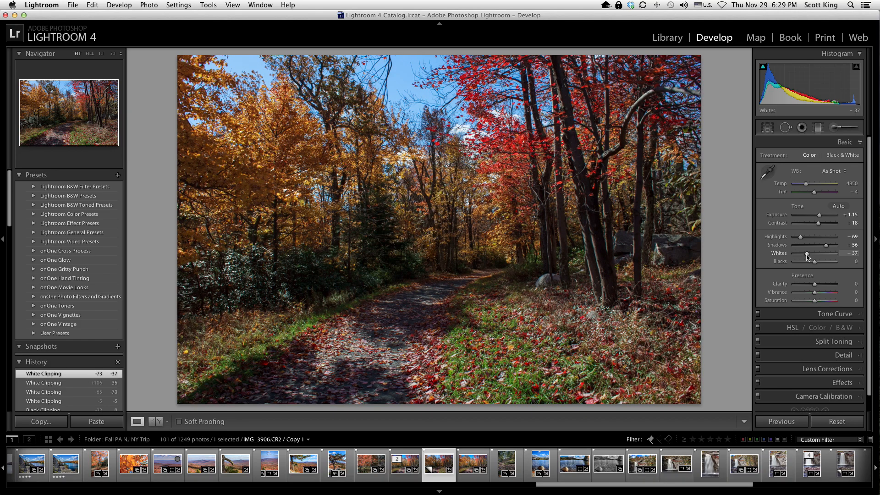
Set the blacks to -9 using the clipping preview, trying +17 and -20 first.
{"action": "left_click_drag", "start_coordinate": [815, 262], "coordinate": [818, 265]}
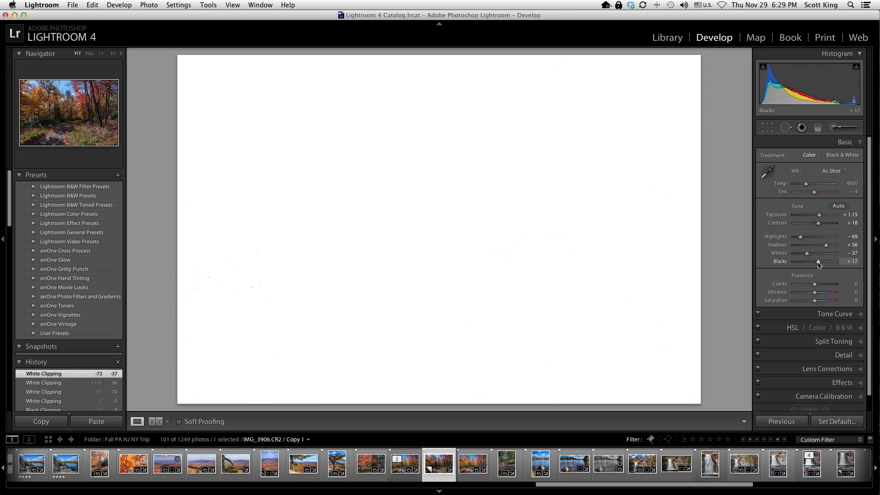
{"action": "left_click_drag", "start_coordinate": [818, 265], "coordinate": [812, 265]}
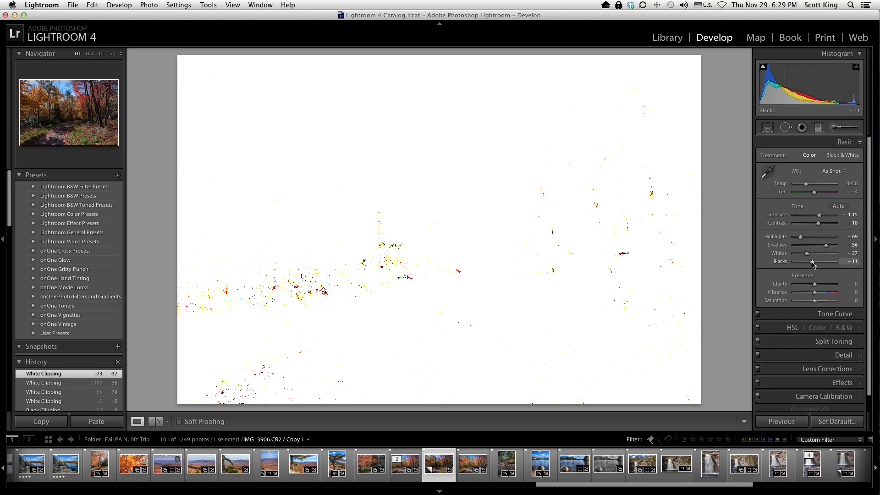
{"action": "left_click_drag", "start_coordinate": [812, 265], "coordinate": [811, 265]}
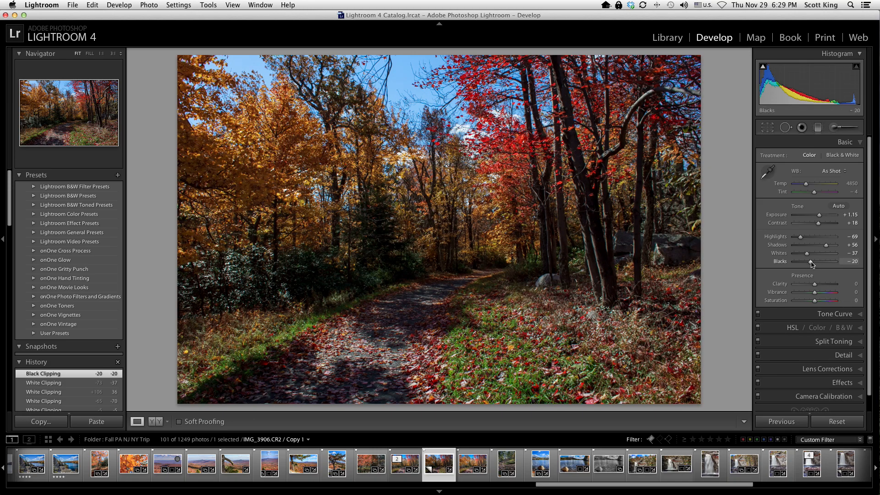
{"action": "left_click_drag", "start_coordinate": [811, 264], "coordinate": [813, 265]}
Set the clarity to +67, trying the extremes +100 and -100 first.
{"action": "left_click_drag", "start_coordinate": [815, 288], "coordinate": [854, 289]}
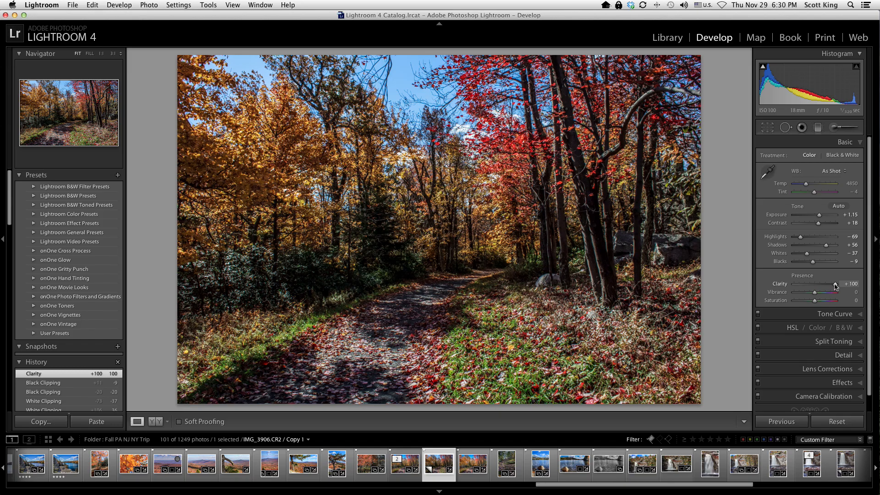
{"action": "left_click_drag", "start_coordinate": [835, 286], "coordinate": [745, 287]}
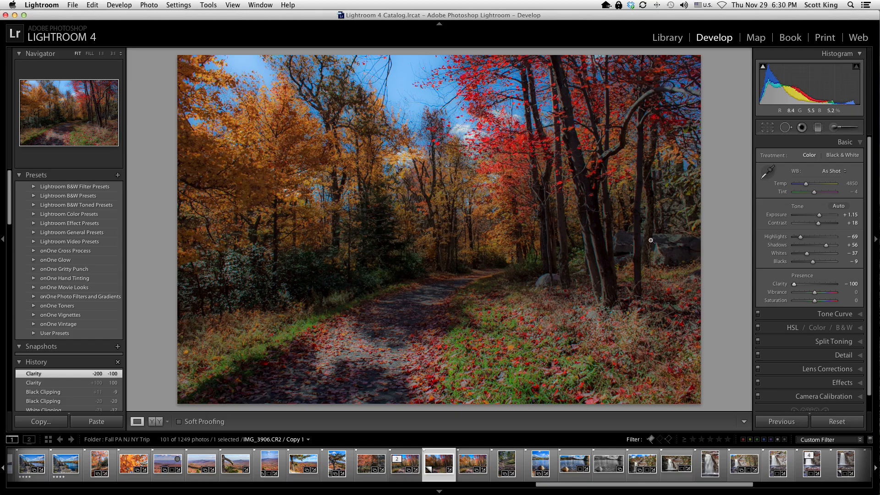
{"action": "double_click", "coordinate": [778, 284]}
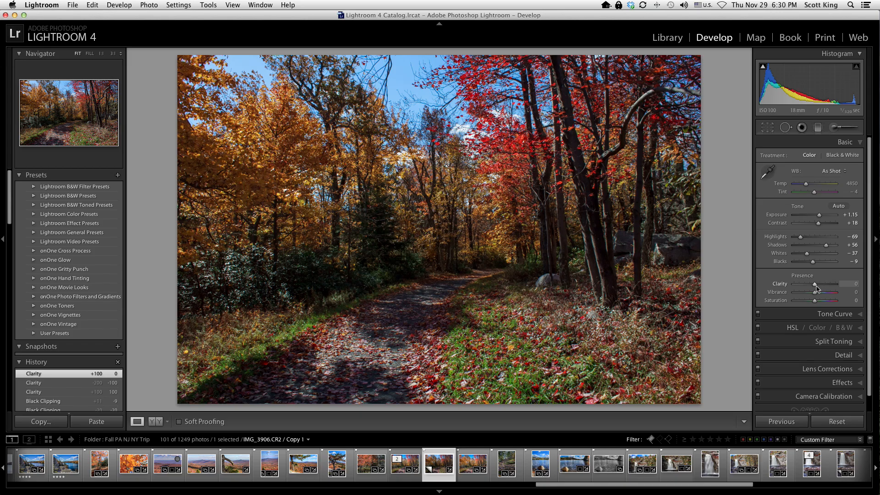
{"action": "left_click_drag", "start_coordinate": [815, 285], "coordinate": [846, 289]}
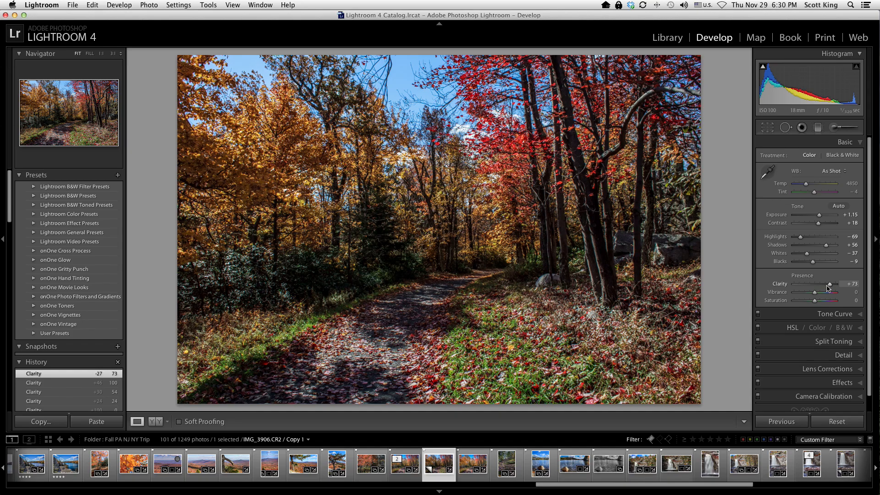
{"action": "left_click_drag", "start_coordinate": [829, 287], "coordinate": [826, 288]}
Try the saturation at -100 and +100, and reset it to 0.
{"action": "left_click_drag", "start_coordinate": [813, 303], "coordinate": [642, 297]}
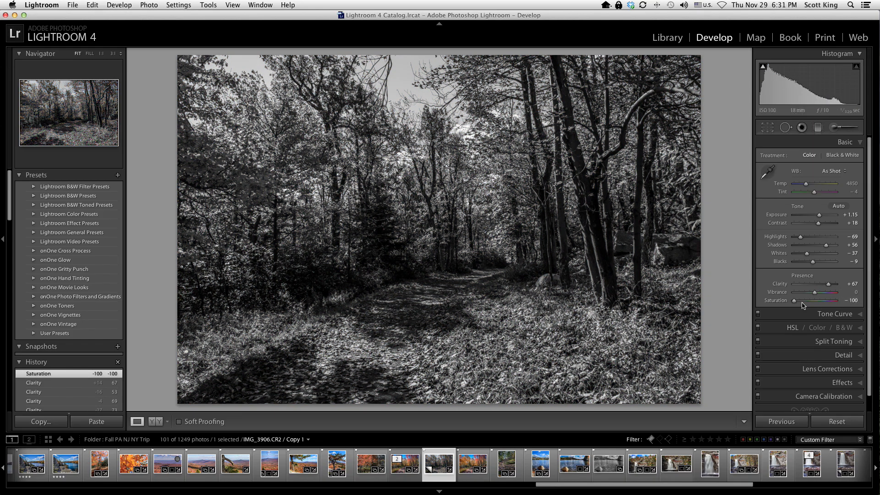
{"action": "left_click_drag", "start_coordinate": [794, 300], "coordinate": [835, 300]}
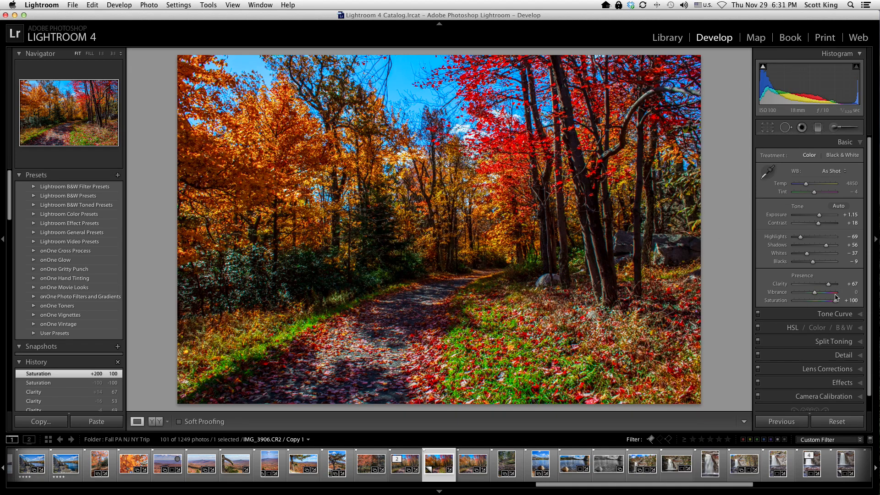
{"action": "left_click_drag", "start_coordinate": [835, 300], "coordinate": [794, 300]}
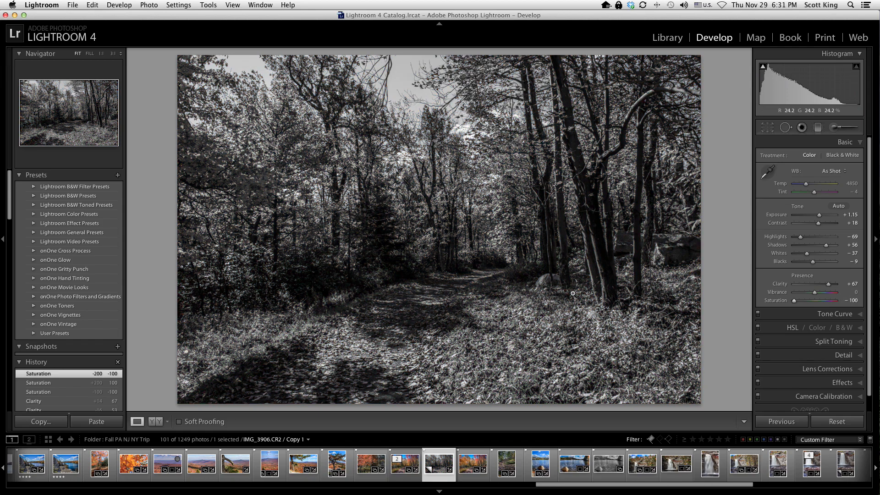
{"action": "double_click", "coordinate": [779, 301]}
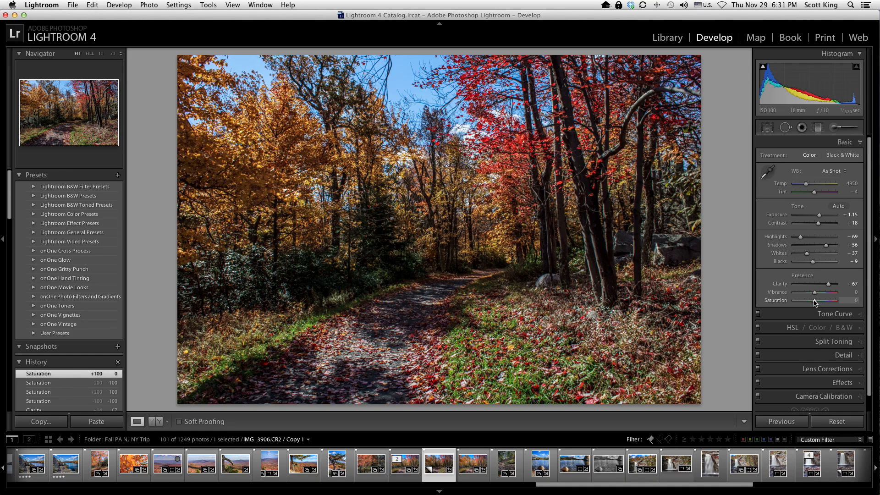
{"action": "left_click_drag", "start_coordinate": [814, 303], "coordinate": [618, 301]}
{"action": "double_click", "coordinate": [774, 301]}
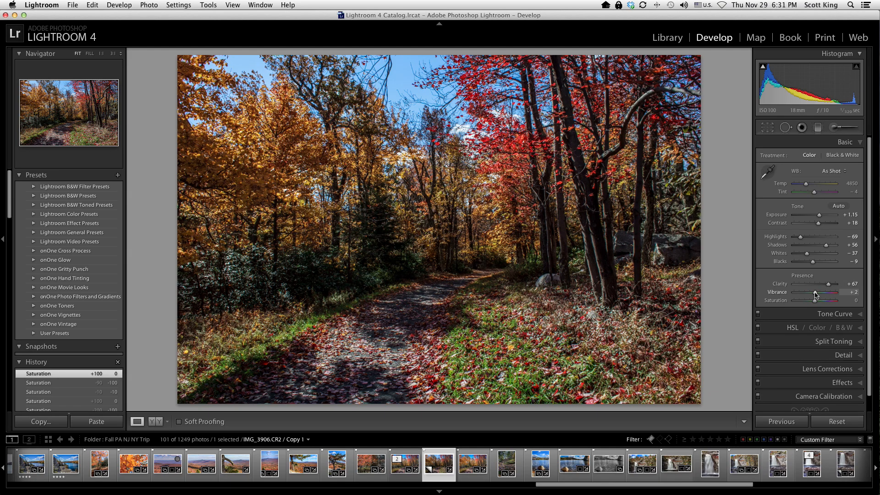
Try the vibrance at +34, +79 and +69 to judge its effect on the red leaves, resetting it to 0 after each.
{"action": "left_click_drag", "start_coordinate": [816, 295], "coordinate": [817, 295]}
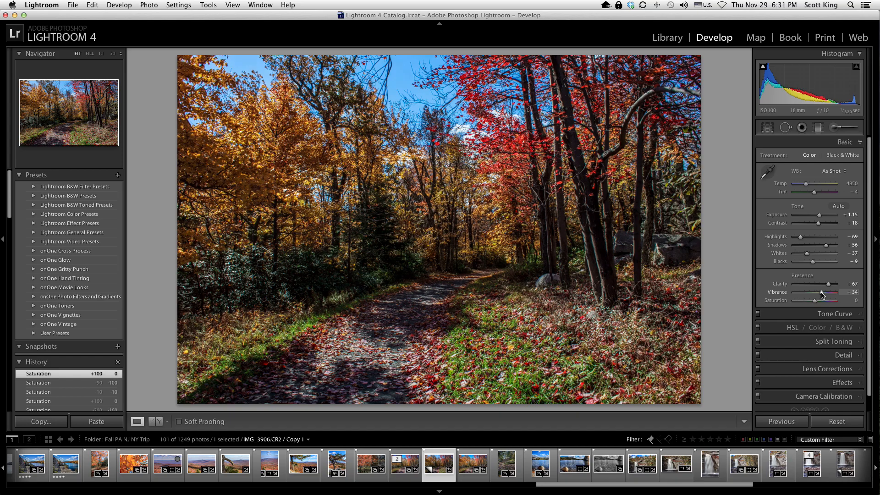
{"action": "left_click_drag", "start_coordinate": [823, 296], "coordinate": [823, 296]}
{"action": "left_click", "coordinate": [524, 137]}
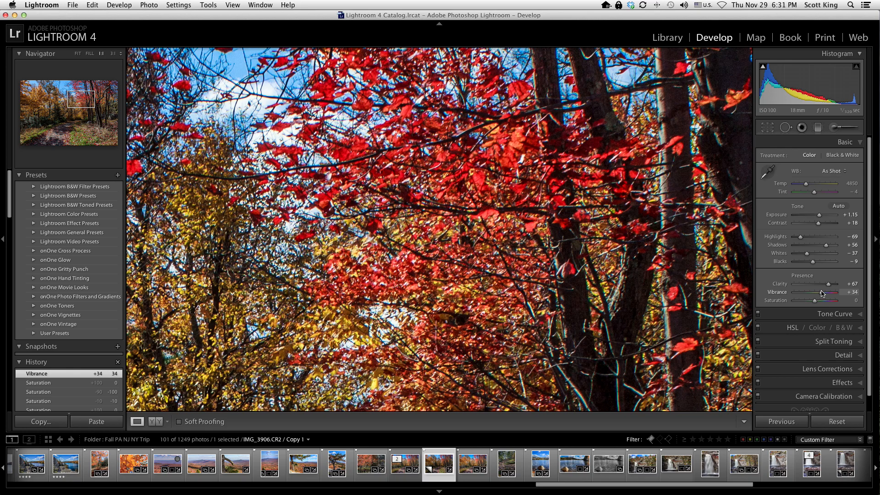
{"action": "double_click", "coordinate": [780, 293]}
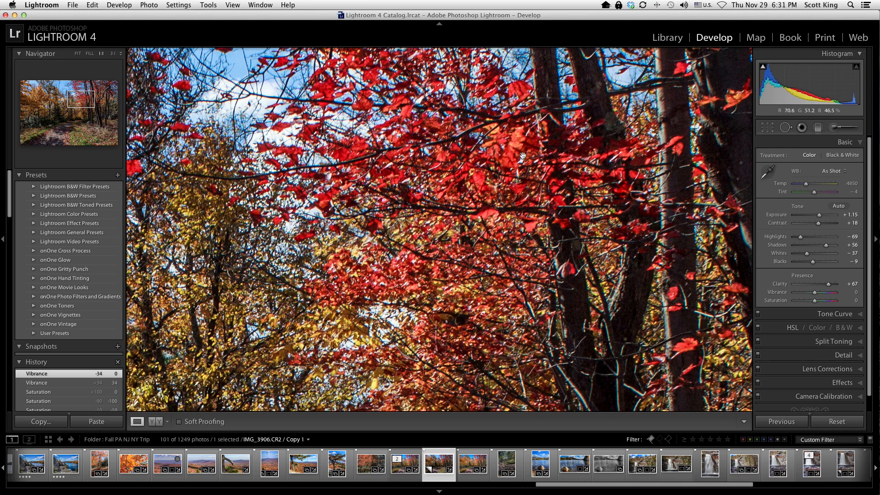
{"action": "left_click_drag", "start_coordinate": [815, 292], "coordinate": [832, 297]}
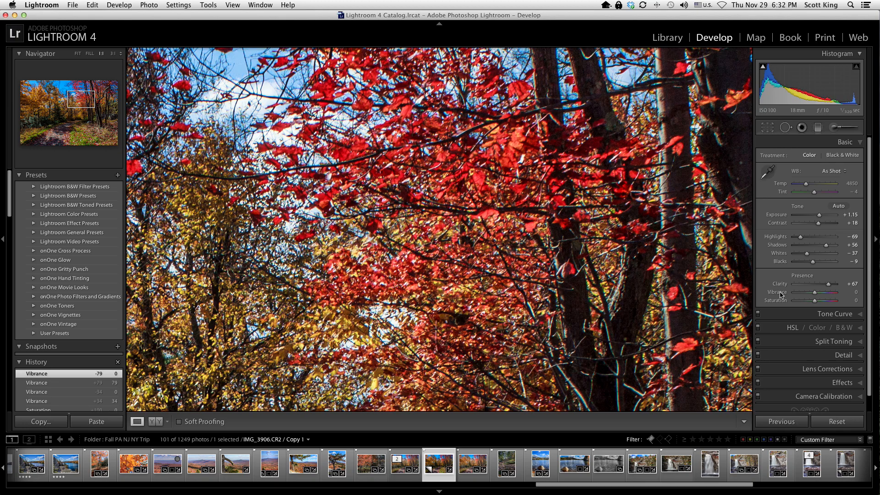
{"action": "left_click_drag", "start_coordinate": [816, 295], "coordinate": [832, 295]}
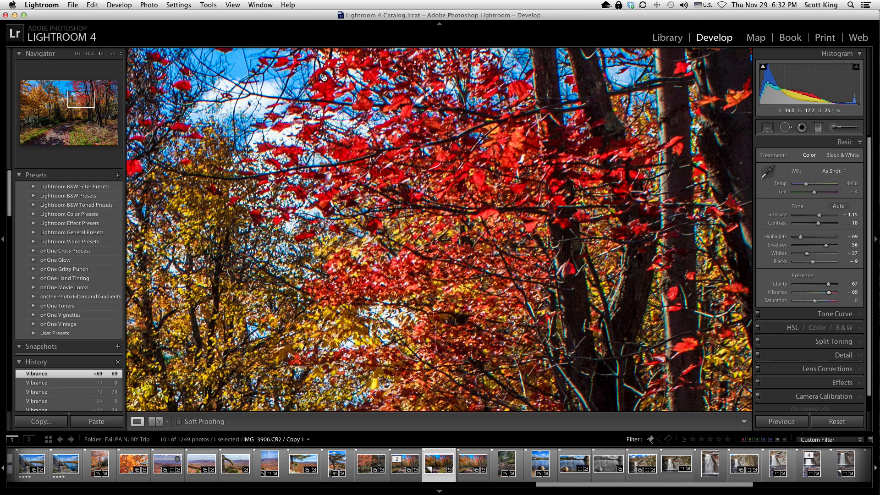
{"action": "left_click", "coordinate": [79, 53]}
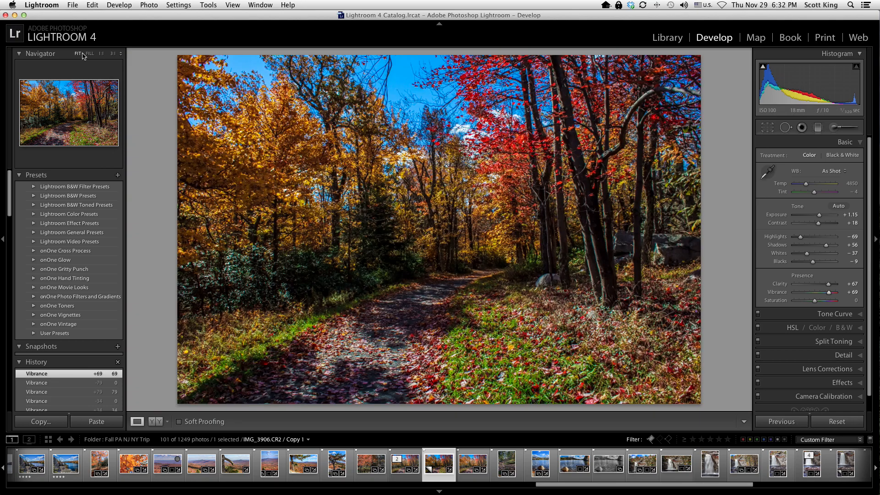
{"action": "double_click", "coordinate": [788, 293]}
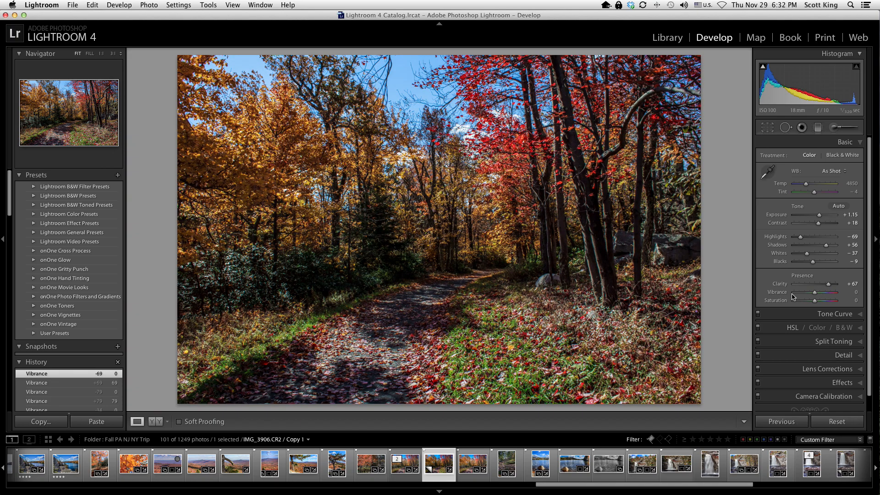
Try the vibrance at +100 combined with the saturation at -45, and reset both to 0.
{"action": "left_click_drag", "start_coordinate": [815, 293], "coordinate": [818, 294]}
{"action": "left_click_drag", "start_coordinate": [821, 295], "coordinate": [845, 298]}
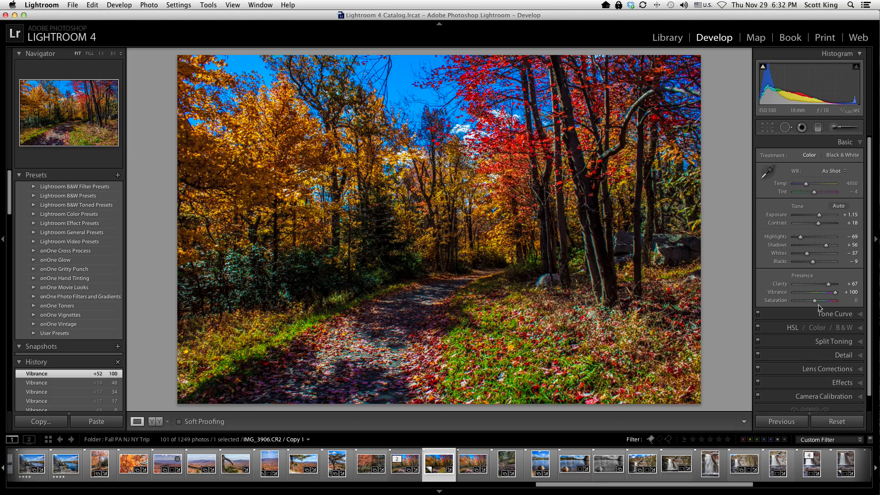
{"action": "left_click_drag", "start_coordinate": [815, 300], "coordinate": [804, 303]}
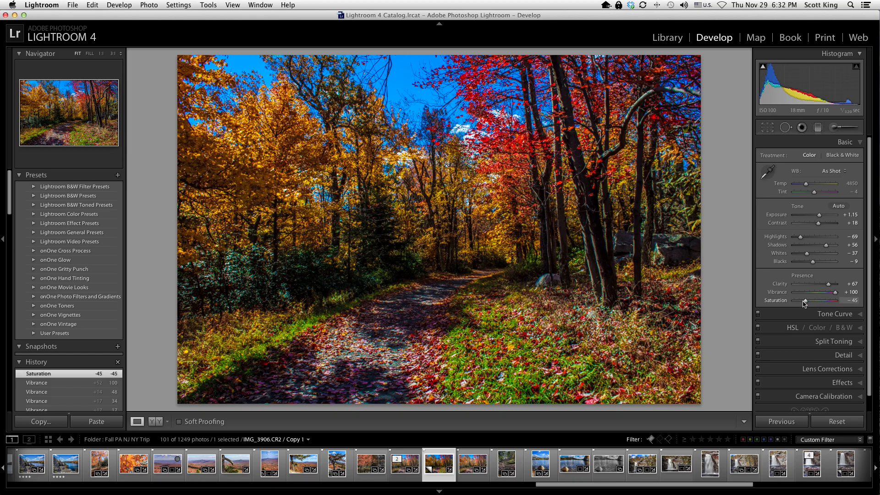
{"action": "double_click", "coordinate": [774, 301]}
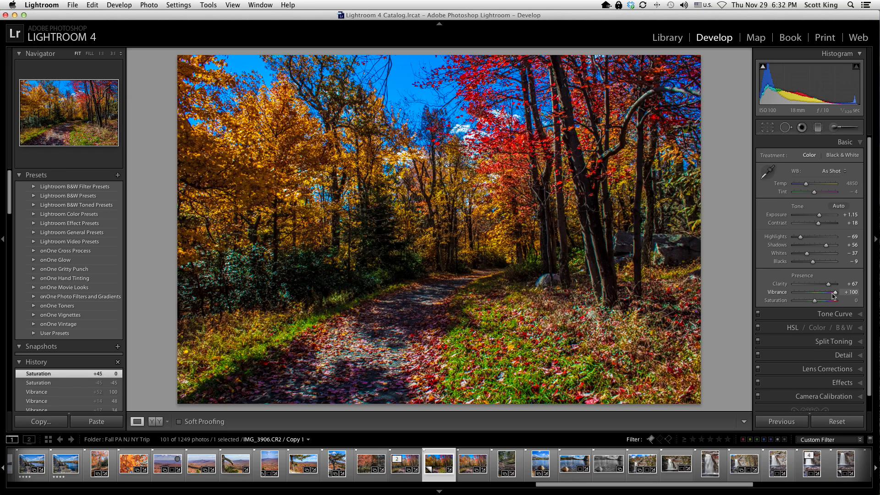
{"action": "double_click", "coordinate": [785, 293]}
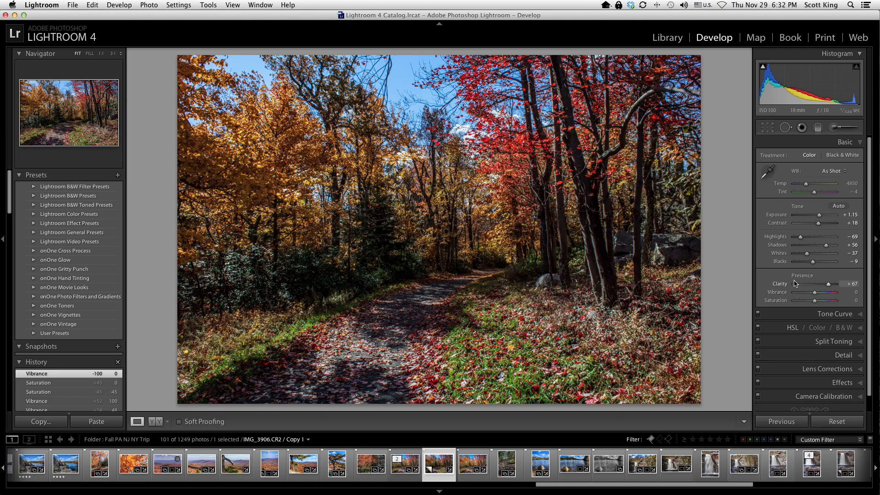
Set the vibrance to +45, trying +47 and +76 first.
{"action": "left_click_drag", "start_coordinate": [815, 294], "coordinate": [825, 294]}
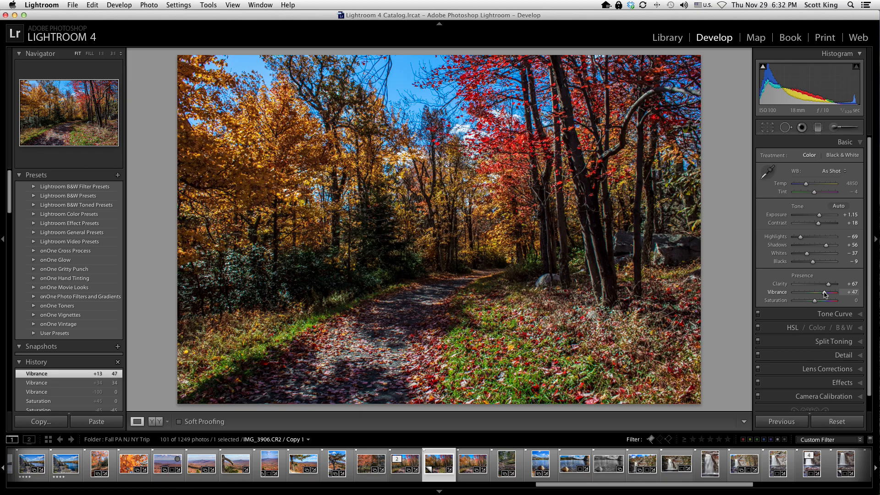
{"action": "left_click_drag", "start_coordinate": [825, 295], "coordinate": [831, 295]}
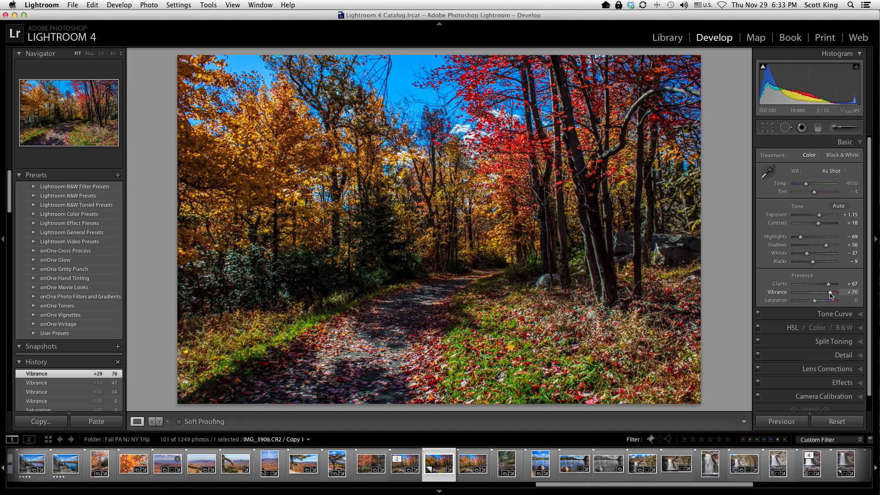
{"action": "left_click_drag", "start_coordinate": [830, 296], "coordinate": [823, 294]}
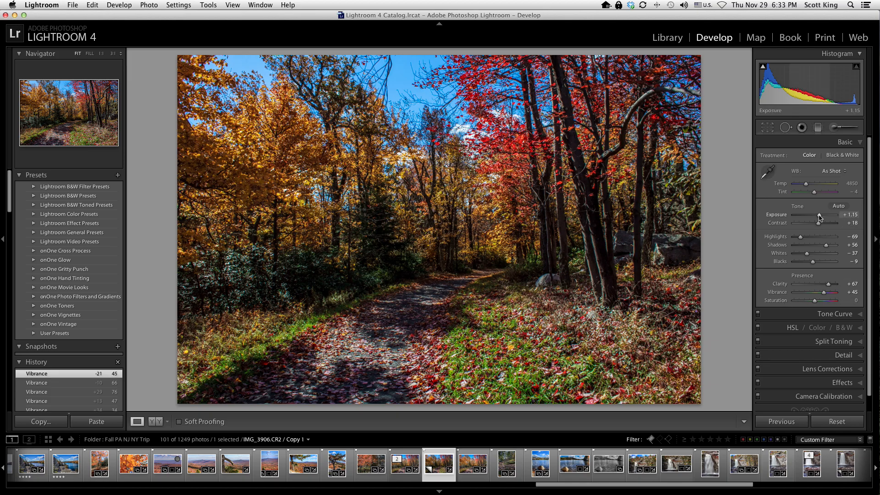
Set the exposure to +1.25 and the contrast to +7.
{"action": "left_click_drag", "start_coordinate": [819, 215], "coordinate": [817, 225]}
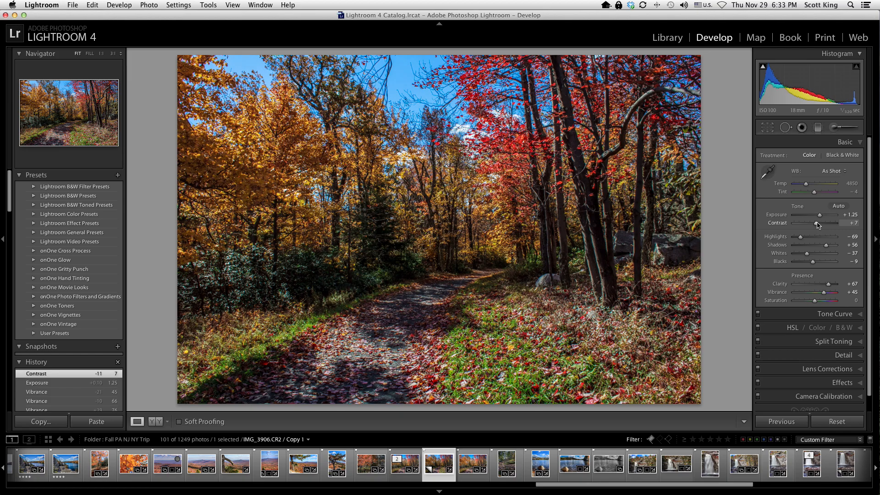
{"action": "left_click", "coordinate": [860, 142]}
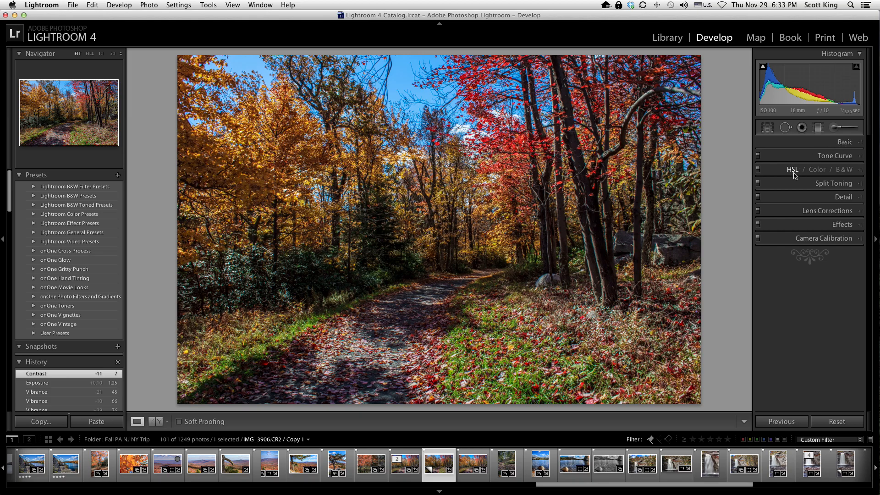
Set the luminance noise reduction to 55 while checking the red leaves at 1:1, trying 22, 28 and 57 first.
{"action": "left_click", "coordinate": [854, 198]}
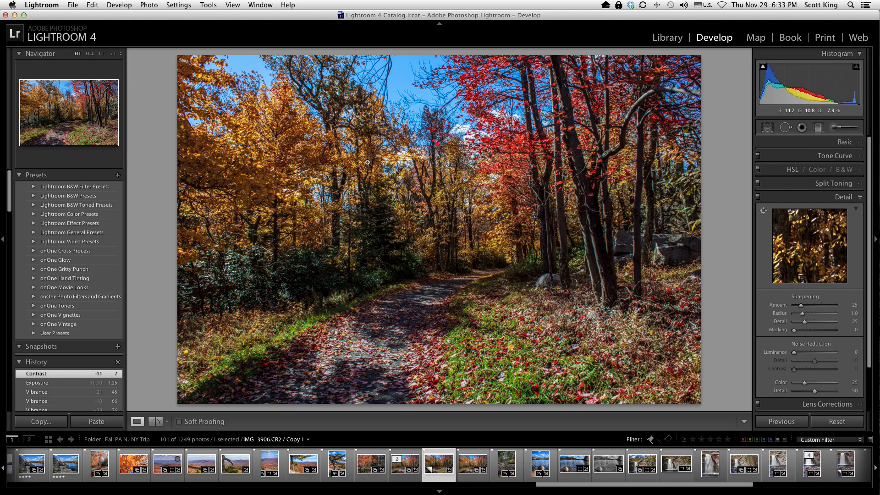
{"action": "key", "text": "z"}
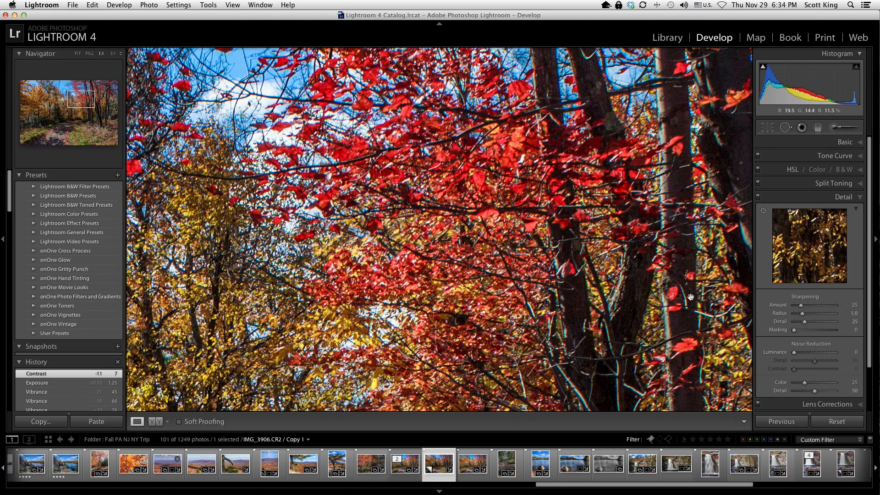
{"action": "left_click", "coordinate": [803, 352]}
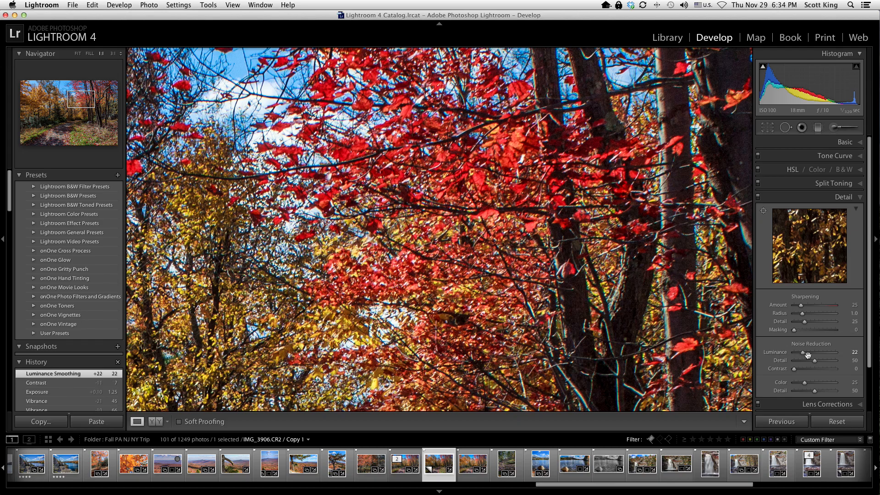
{"action": "left_click", "coordinate": [806, 352]}
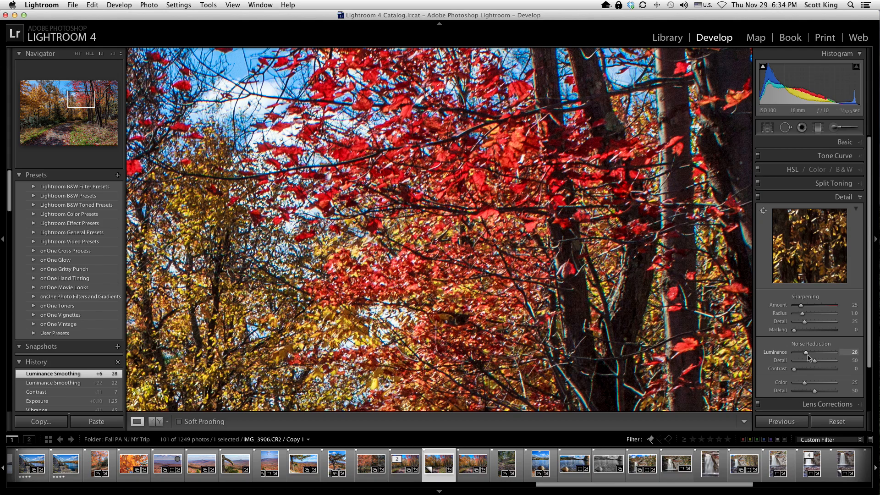
{"action": "left_click_drag", "start_coordinate": [808, 354], "coordinate": [816, 353]}
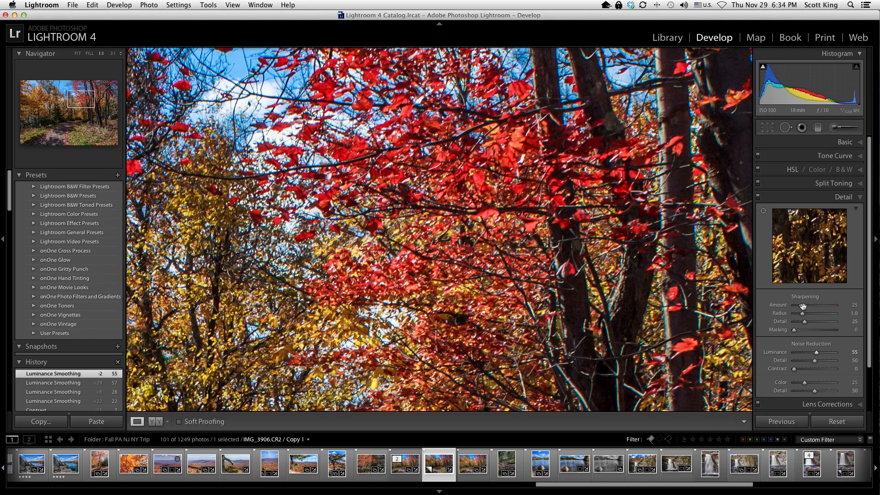
Set the sharpening amount to 67, trying 56 and 92 first, and the sharpening masking to 24.
{"action": "left_click_drag", "start_coordinate": [802, 308], "coordinate": [811, 309]}
{"action": "left_click", "coordinate": [113, 55]}
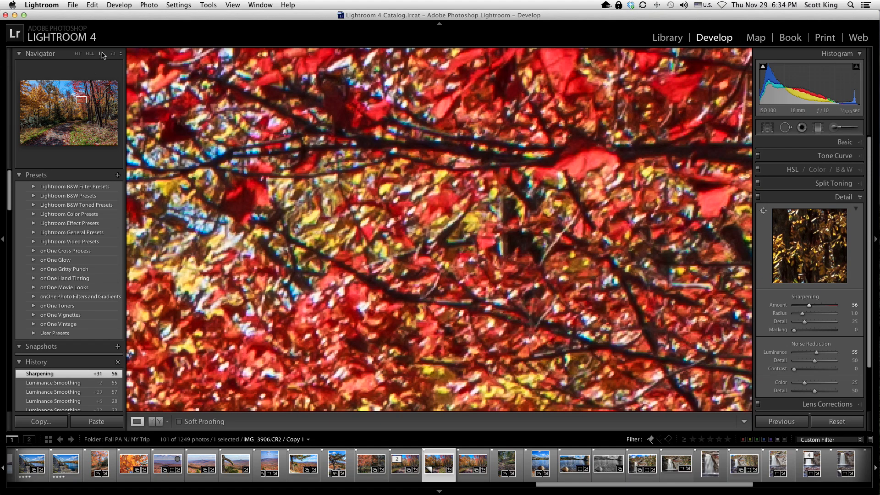
{"action": "left_click", "coordinate": [101, 54]}
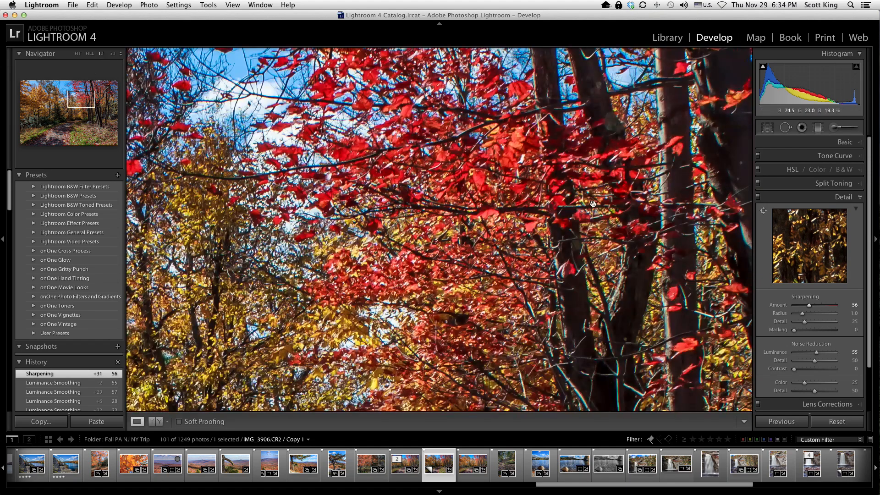
{"action": "left_click", "coordinate": [819, 306]}
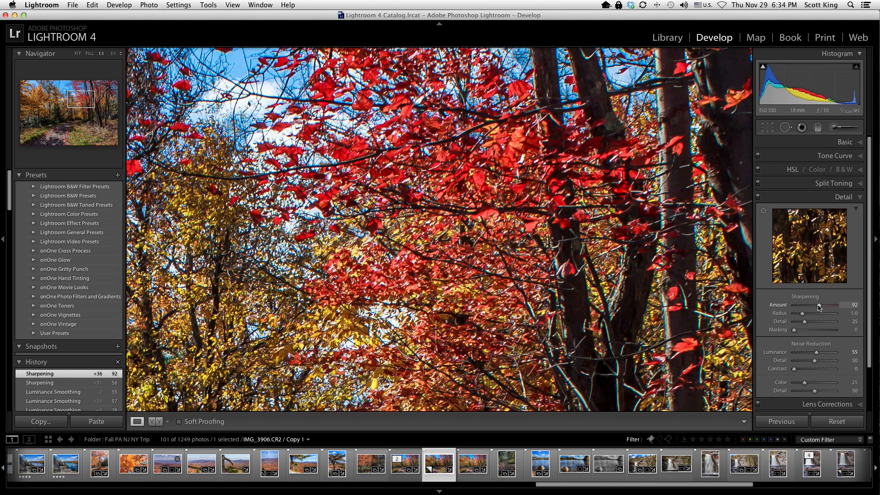
{"action": "left_click_drag", "start_coordinate": [818, 307], "coordinate": [813, 305]}
{"action": "left_click_drag", "start_coordinate": [812, 307], "coordinate": [812, 307]}
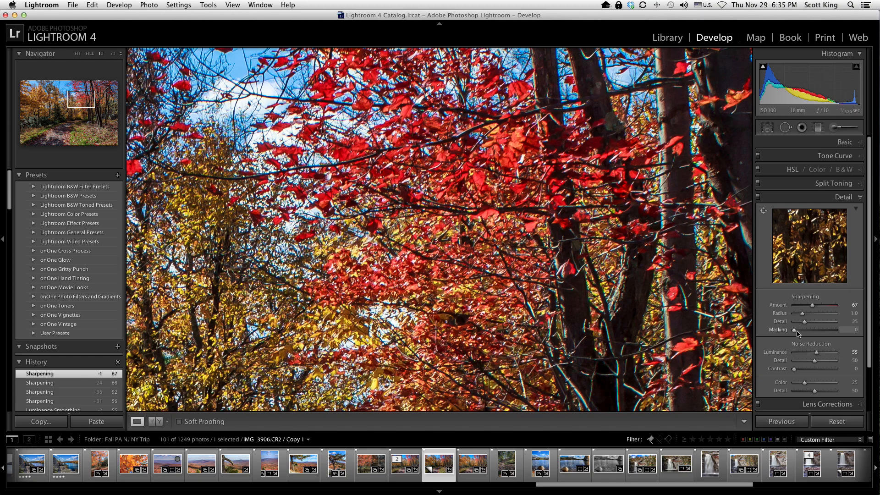
{"action": "left_click_drag", "start_coordinate": [797, 332], "coordinate": [804, 332]}
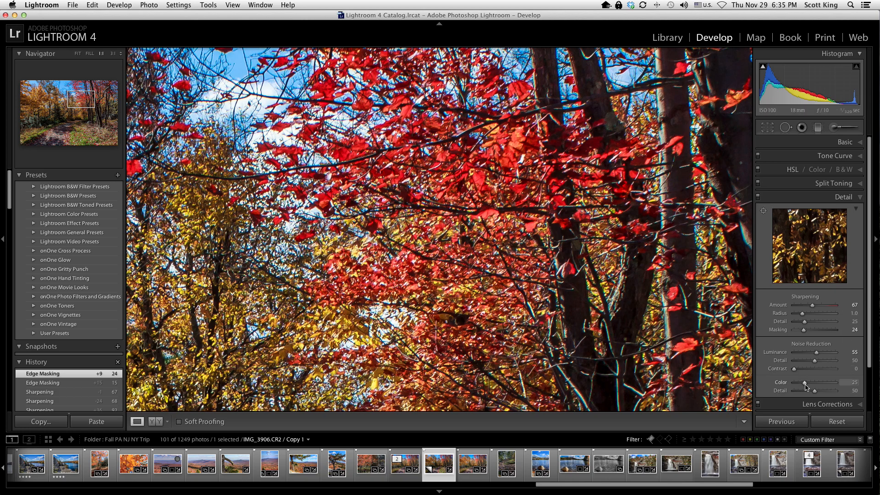
Compare the photo at 1:1 with the detail adjustments turned off and on, and return to the fitted view.
{"action": "left_click", "coordinate": [79, 53]}
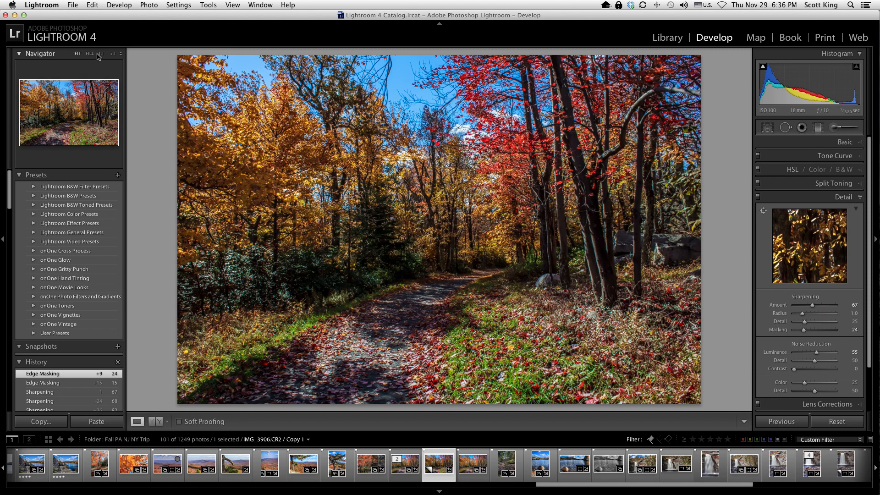
{"action": "left_click", "coordinate": [99, 54]}
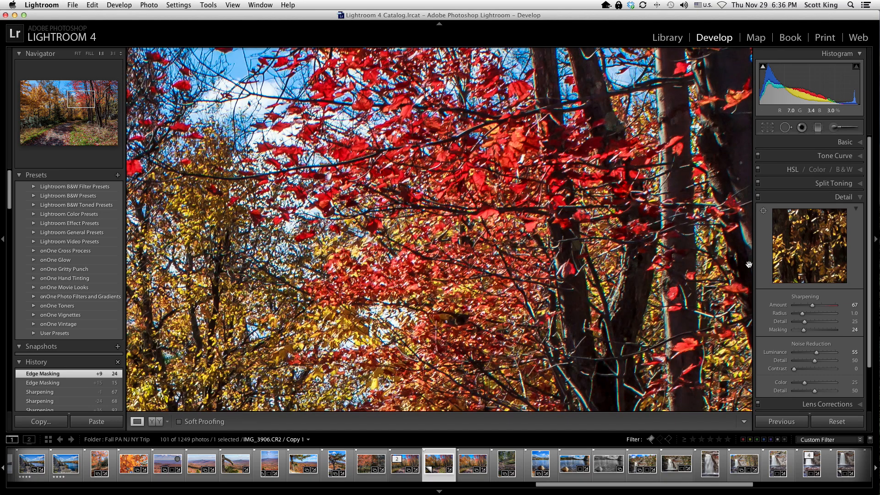
{"action": "left_click", "coordinate": [860, 198]}
{"action": "left_click", "coordinate": [861, 199]}
{"action": "left_click", "coordinate": [757, 197]}
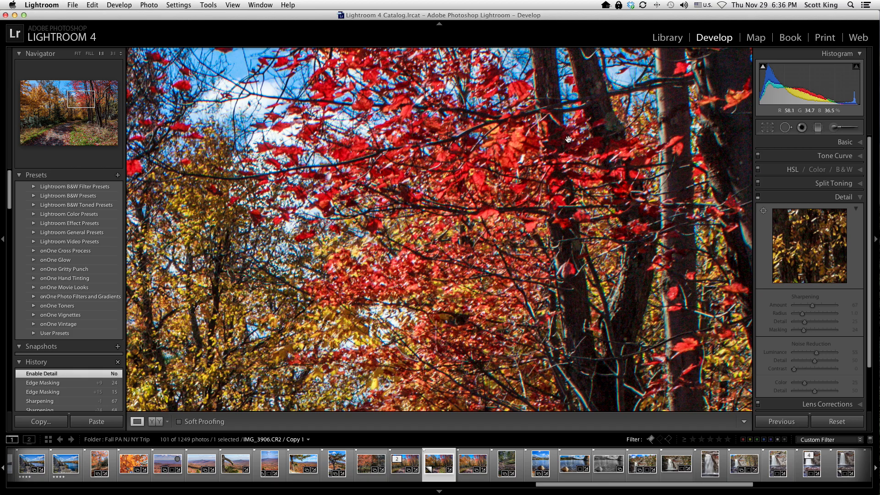
{"action": "left_click", "coordinate": [757, 198]}
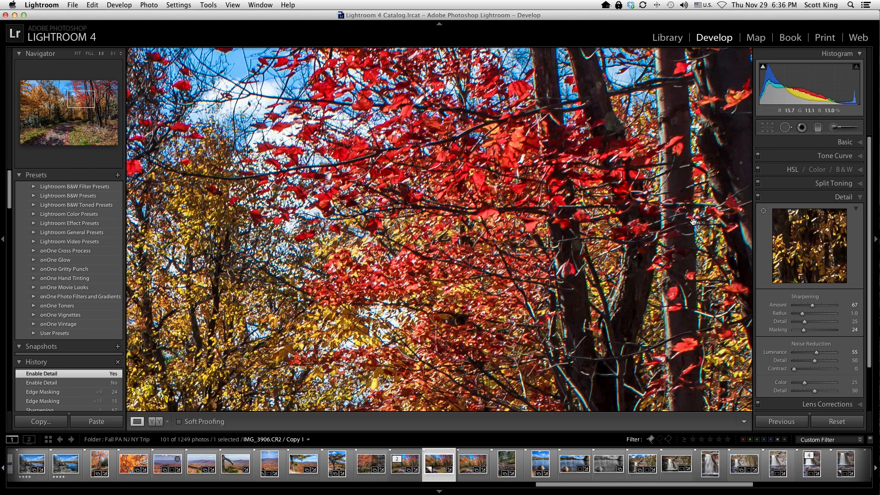
{"action": "left_click", "coordinate": [77, 54]}
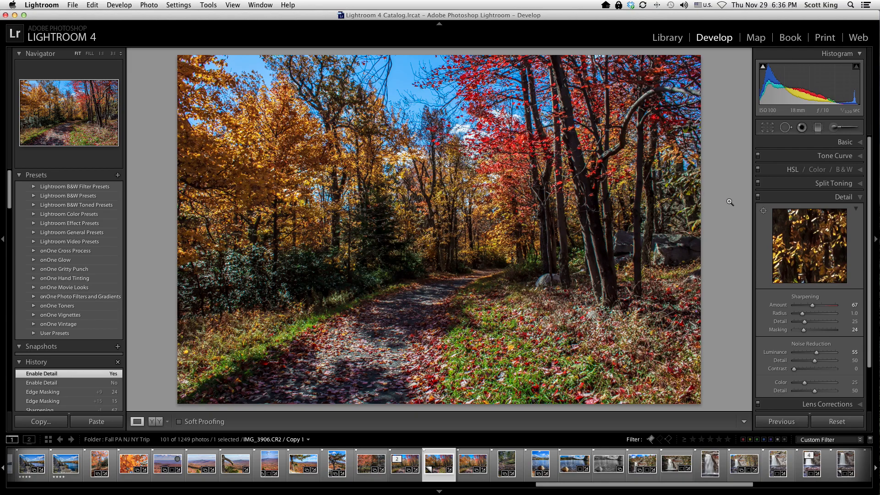
{"action": "left_click", "coordinate": [857, 199]}
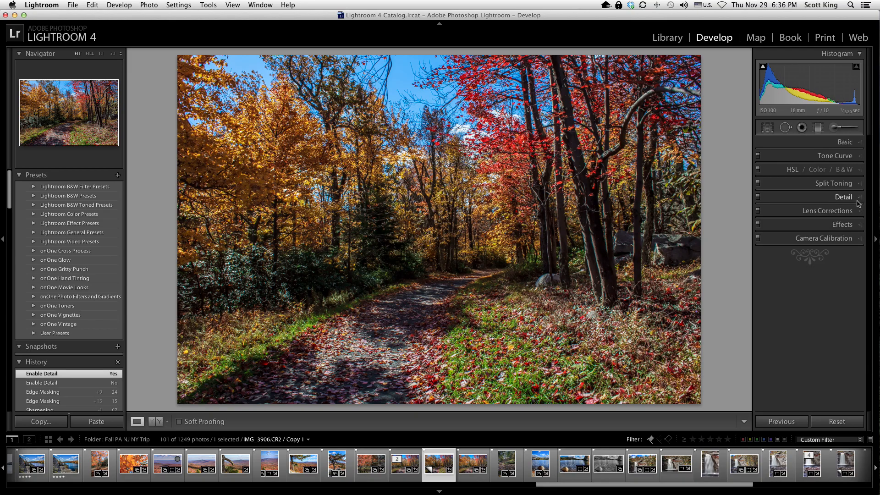
Try the blue hue at -100 to judge its effect on the sky, and reset it to 0.
{"action": "left_click", "coordinate": [791, 170]}
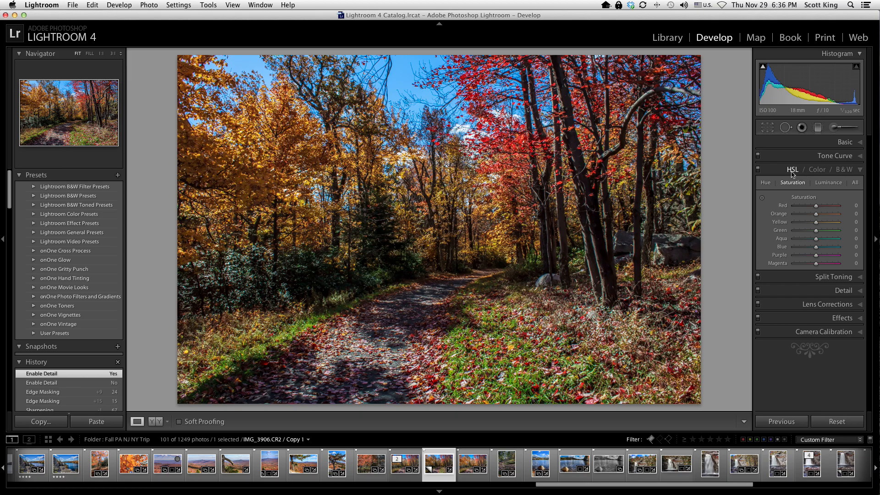
{"action": "left_click", "coordinate": [765, 183]}
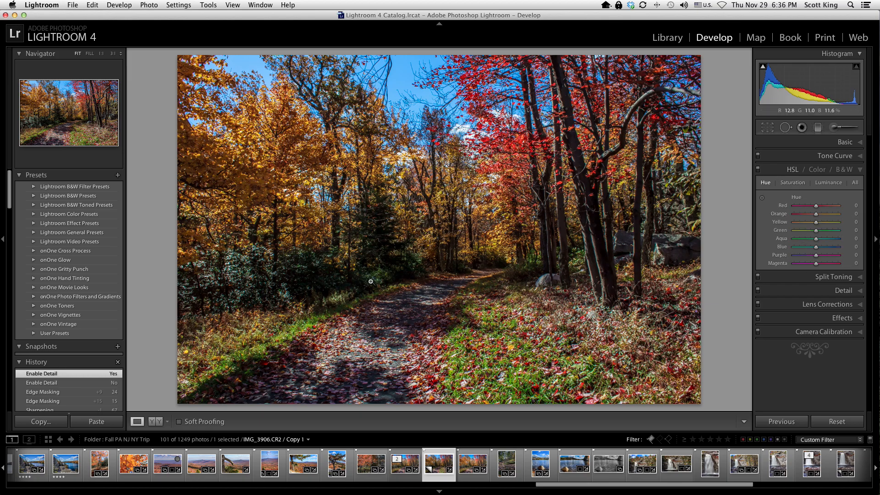
{"action": "left_click_drag", "start_coordinate": [816, 249], "coordinate": [783, 249]}
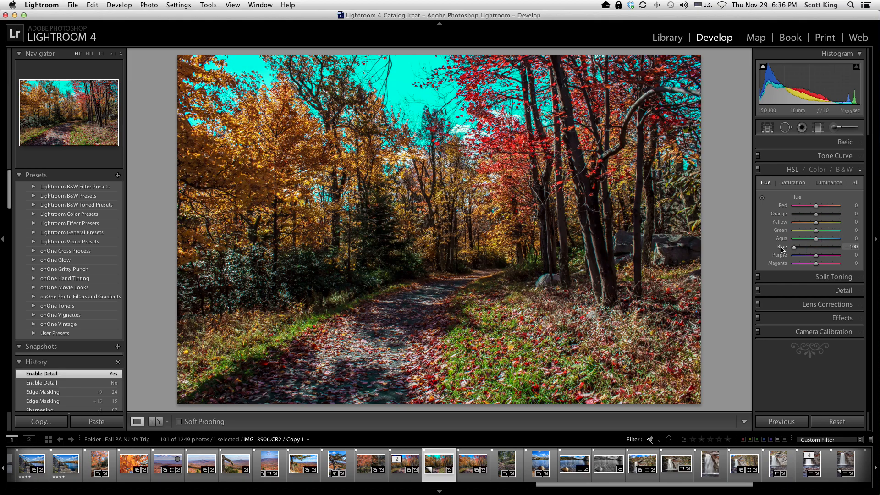
{"action": "double_click", "coordinate": [782, 249]}
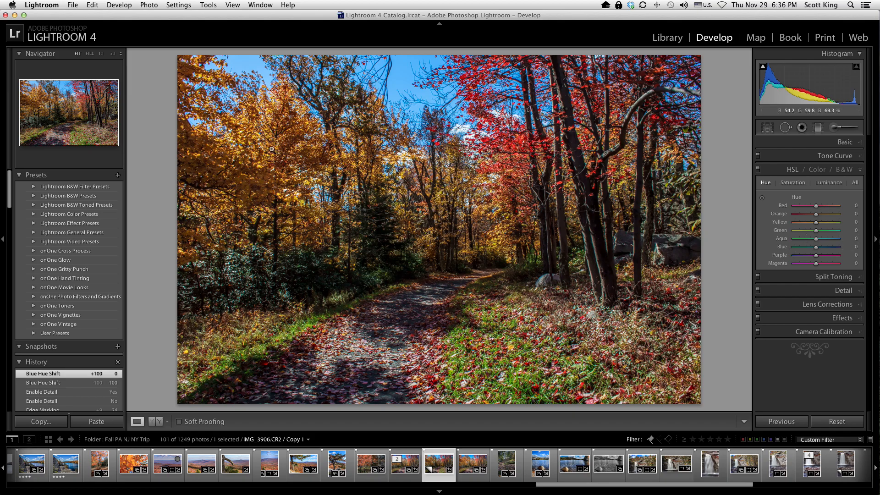
Set the yellow hue to -45, and try the orange hue at +23 and -7 before returning it to 0.
{"action": "left_click_drag", "start_coordinate": [817, 222], "coordinate": [809, 223]}
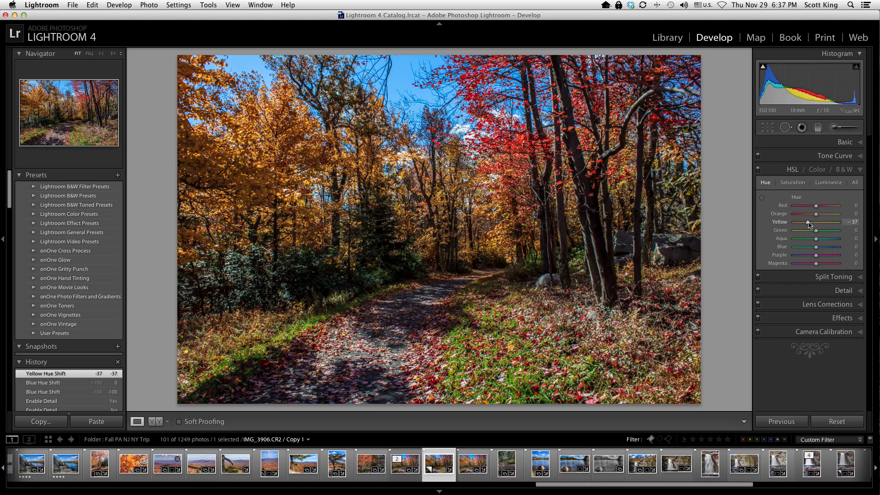
{"action": "left_click_drag", "start_coordinate": [807, 225], "coordinate": [807, 224]}
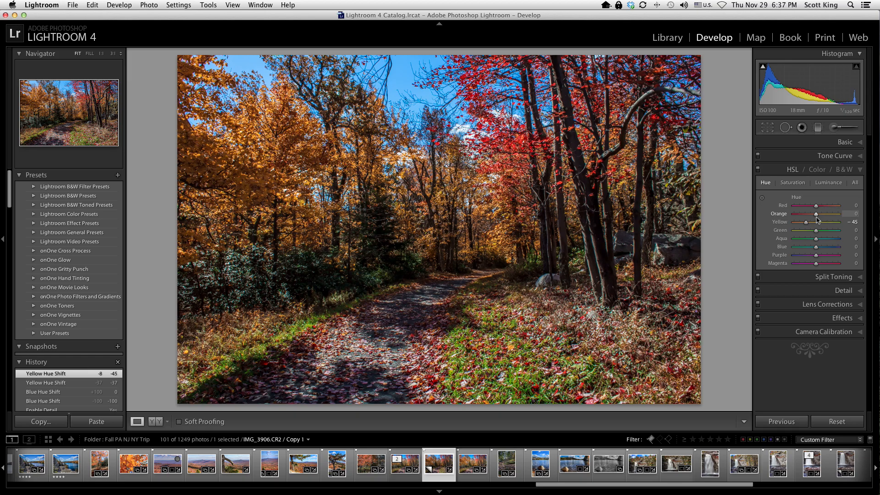
{"action": "mouse_move", "coordinate": [817, 216]}
{"action": "left_mouse_down"}
{"action": "mouse_move", "coordinate": [826, 216]}
{"action": "mouse_move", "coordinate": [816, 217]}
{"action": "left_mouse_up"}
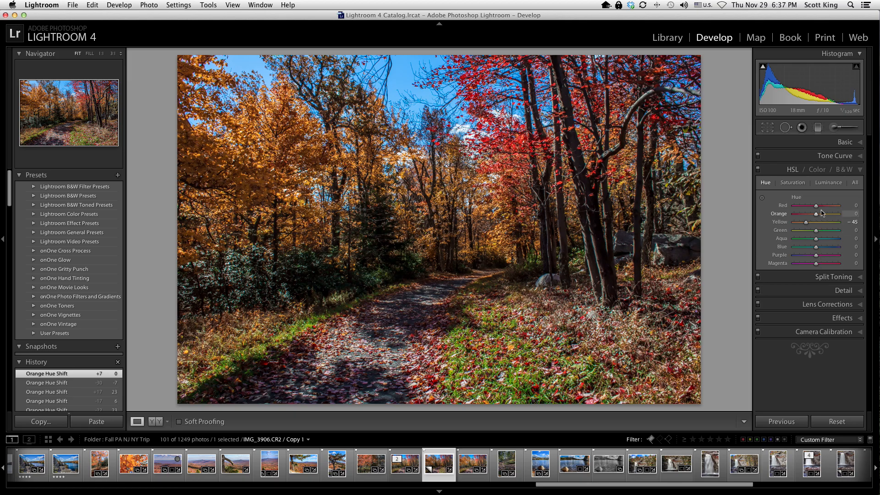
Try the red saturation and the blue saturation at -100 each, resetting each to 0.
{"action": "left_click", "coordinate": [793, 182]}
{"action": "left_click_drag", "start_coordinate": [808, 209], "coordinate": [782, 208]}
{"action": "double_click", "coordinate": [783, 206]}
{"action": "left_click_drag", "start_coordinate": [816, 247], "coordinate": [627, 170]}
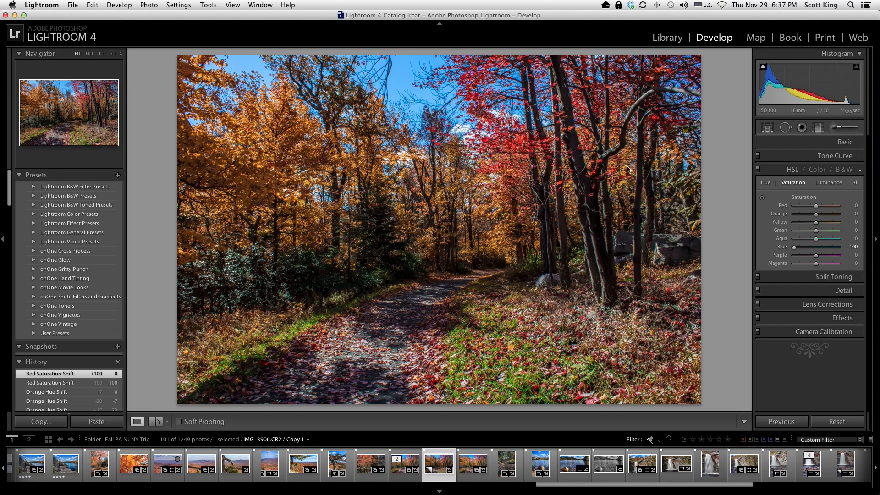
{"action": "double_click", "coordinate": [782, 248]}
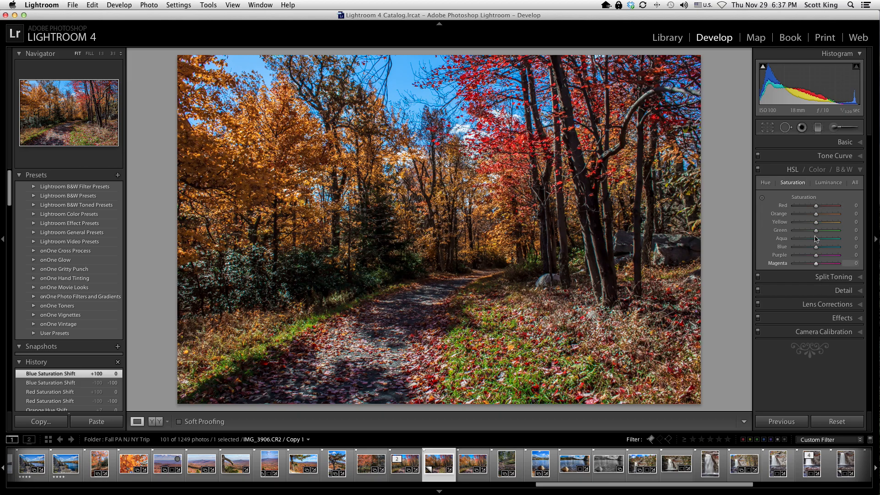
Set the red luminance to +5 and the blue luminance to +7, trying several other values first.
{"action": "left_click", "coordinate": [825, 185]}
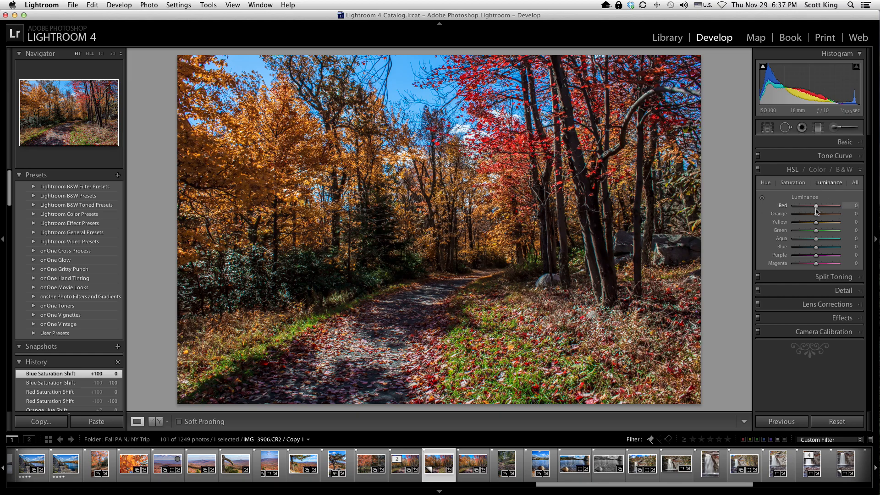
{"action": "mouse_move", "coordinate": [818, 209]}
{"action": "left_mouse_down"}
{"action": "mouse_move", "coordinate": [825, 209]}
{"action": "mouse_move", "coordinate": [807, 207]}
{"action": "mouse_move", "coordinate": [816, 208]}
{"action": "left_mouse_up"}
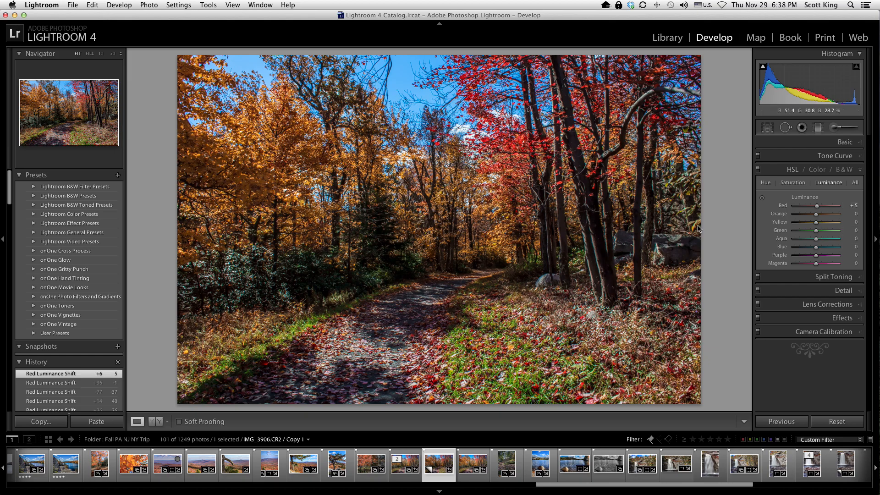
{"action": "left_click_drag", "start_coordinate": [814, 248], "coordinate": [817, 247]}
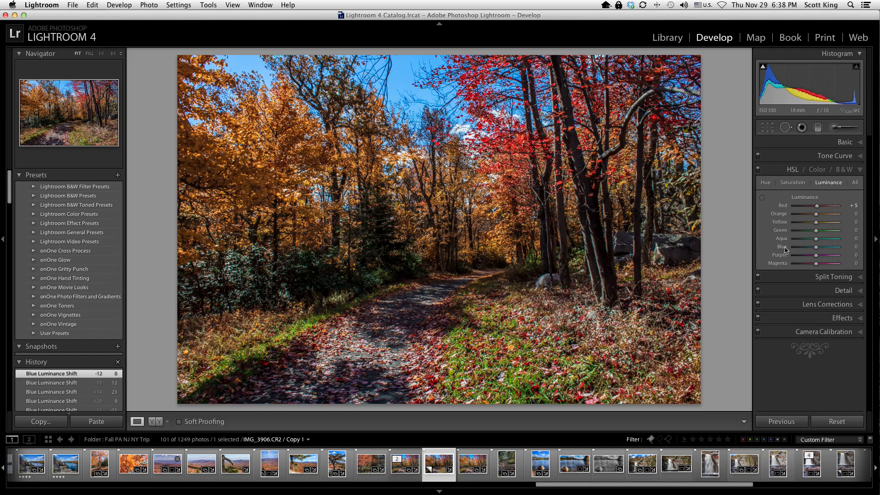
{"action": "left_click_drag", "start_coordinate": [816, 248], "coordinate": [818, 251]}
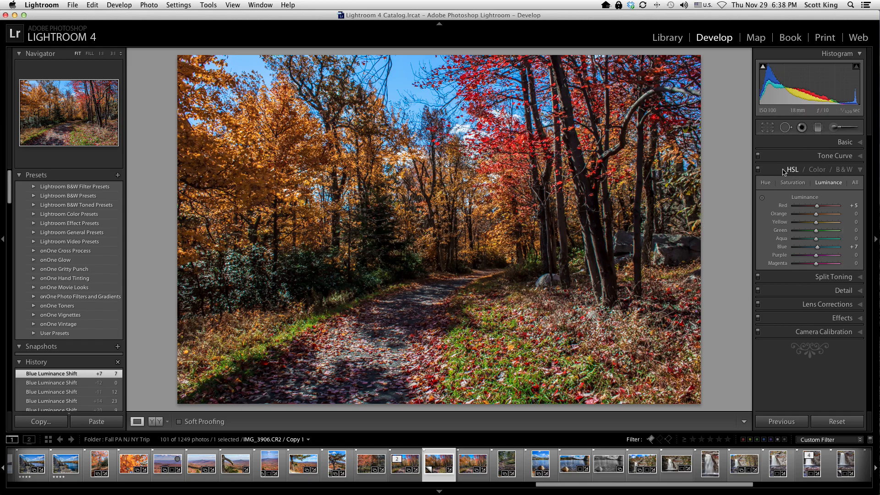
Review the hue, saturation and luminance adjustments grouped by color, and convert the photo to black and white.
{"action": "left_click", "coordinate": [817, 171]}
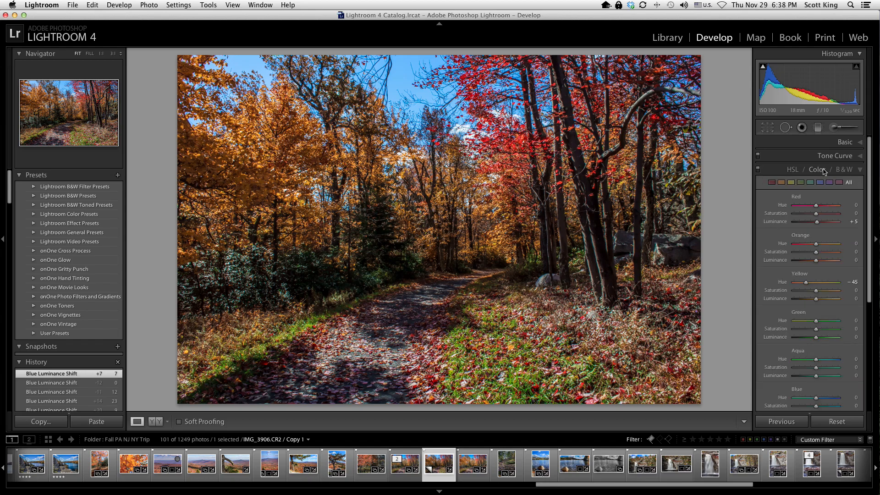
{"action": "scroll", "coordinate": [803, 201], "scroll_direction": "down", "scroll_amount": 1}
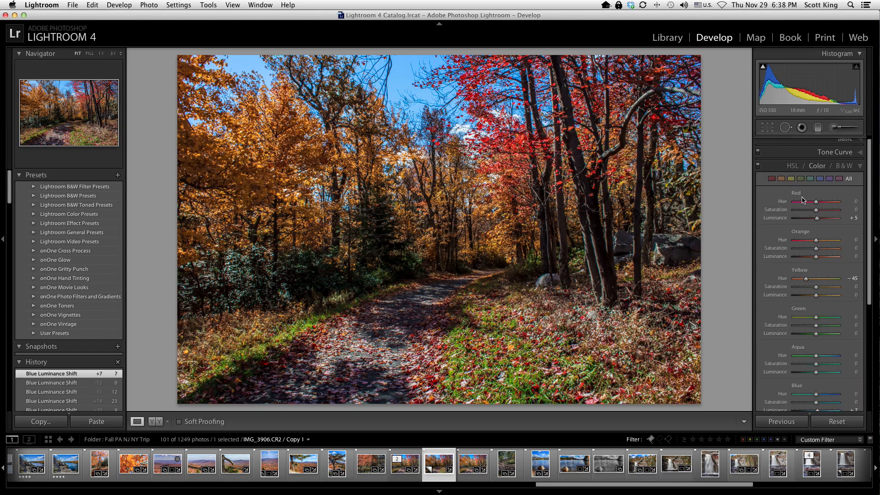
{"action": "scroll", "coordinate": [802, 198], "scroll_direction": "up", "scroll_amount": 1}
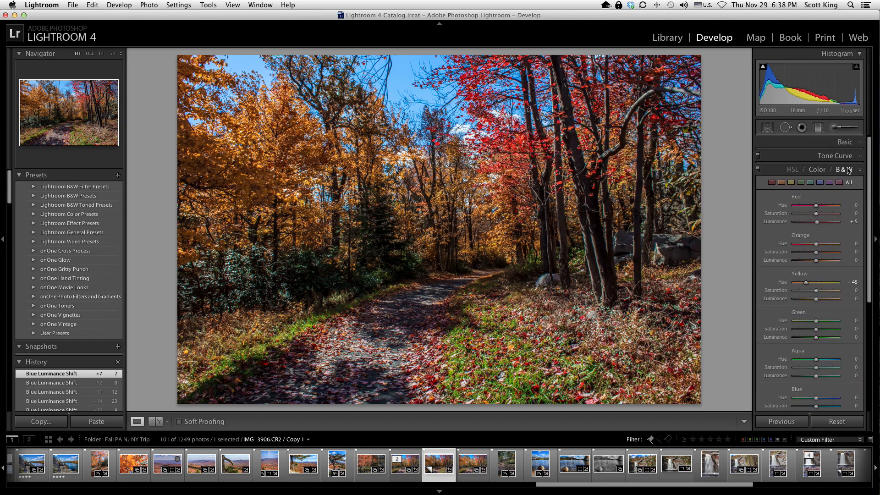
{"action": "left_click", "coordinate": [844, 170]}
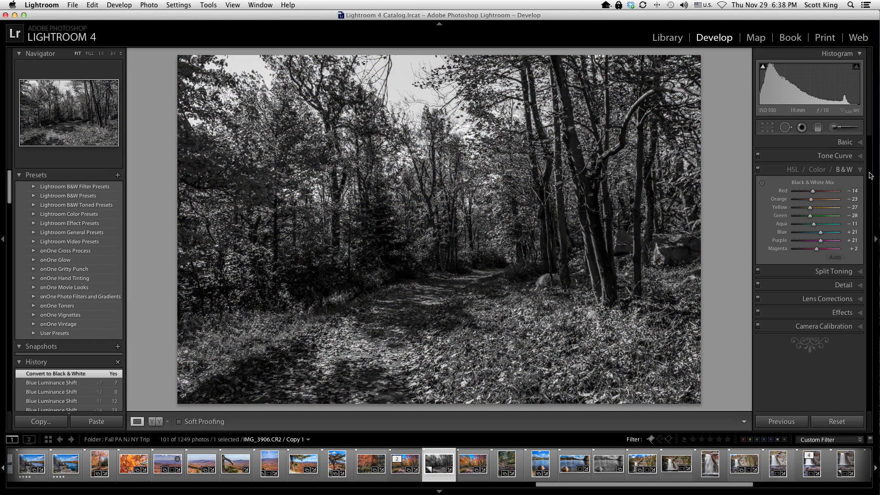
Return the photo from black and white to color with the HSL adjustments, and show the tone curve.
{"action": "left_click", "coordinate": [791, 170]}
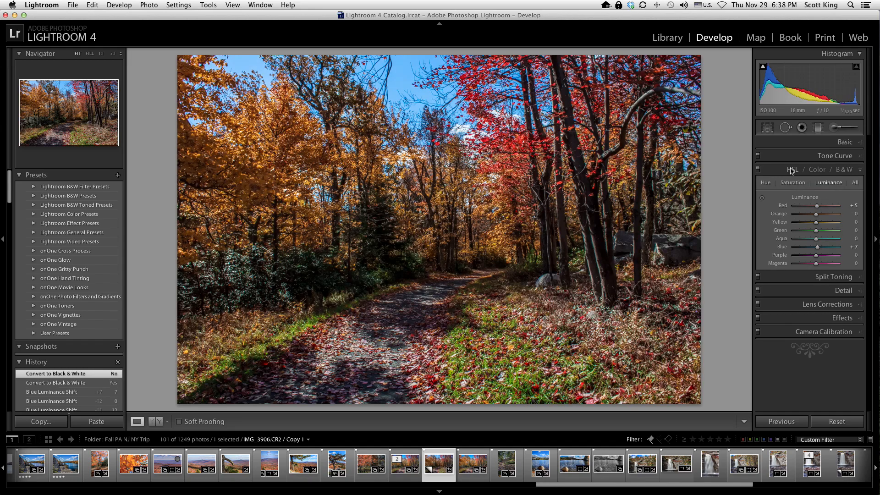
{"action": "left_click", "coordinate": [859, 170]}
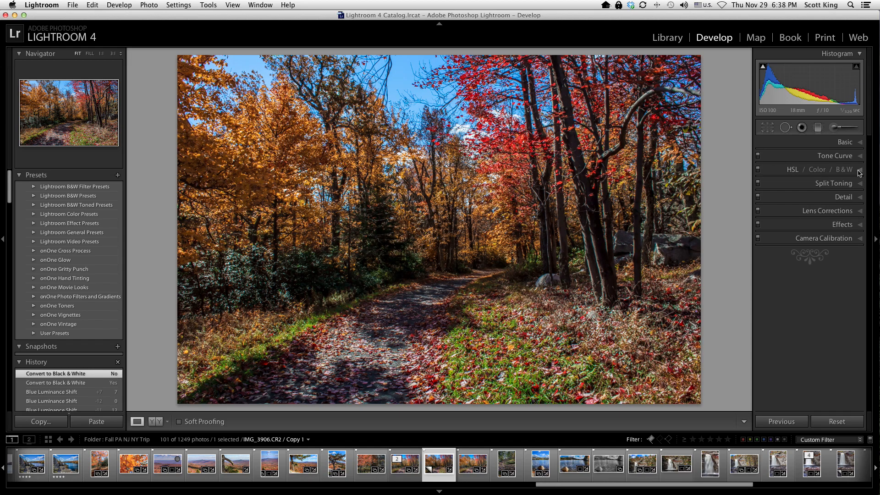
{"action": "left_click", "coordinate": [852, 156]}
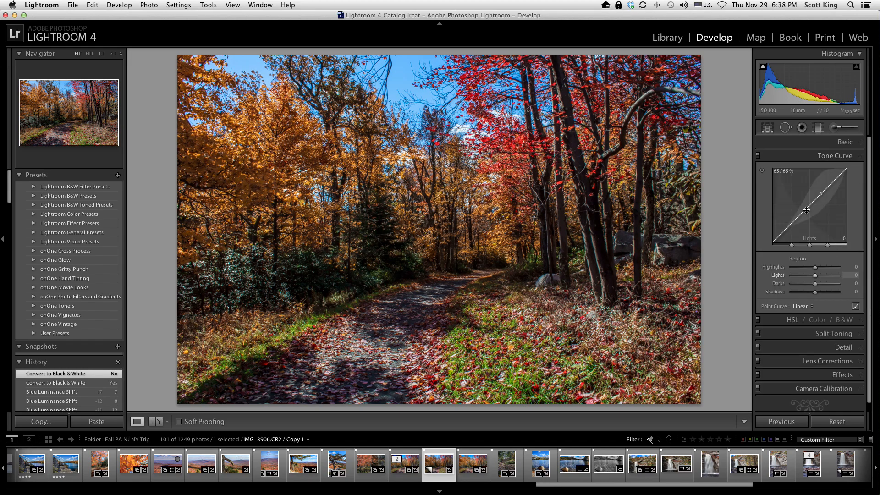
Try the contrast at -17, reset it to 0, and set it to +4.
{"action": "left_click", "coordinate": [846, 142]}
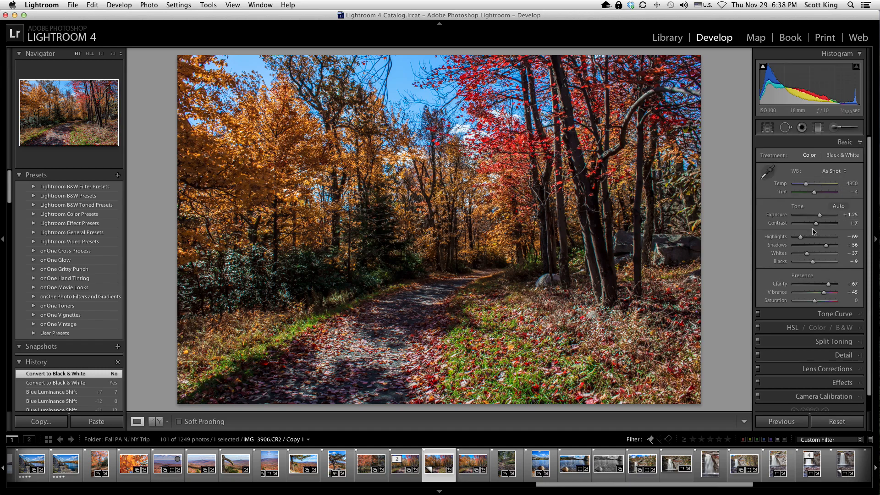
{"action": "left_click_drag", "start_coordinate": [818, 225], "coordinate": [811, 226]}
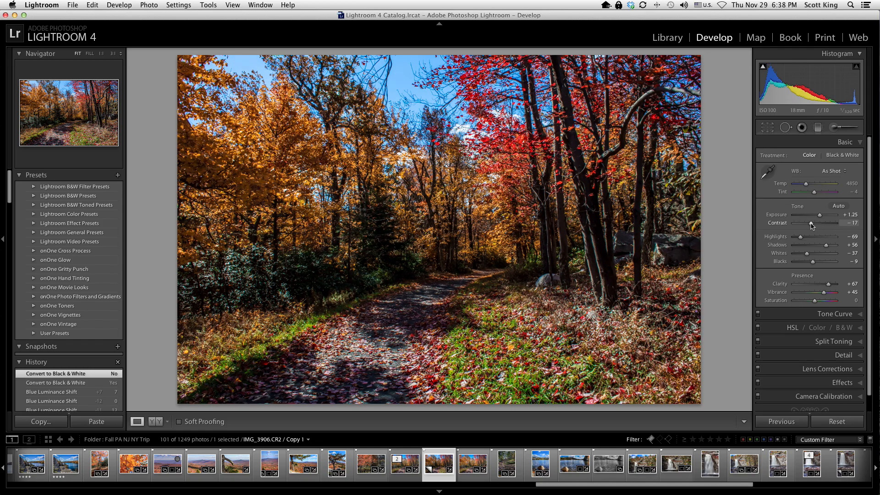
{"action": "double_click", "coordinate": [812, 225]}
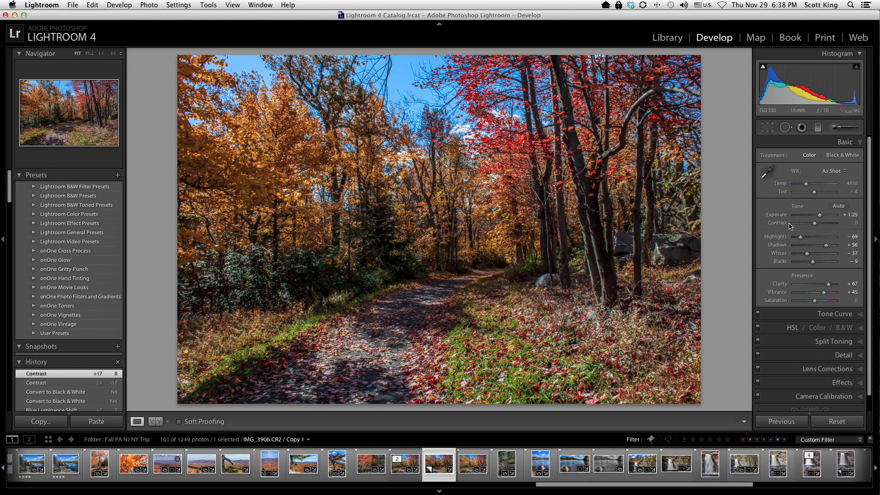
{"action": "left_click_drag", "start_coordinate": [817, 226], "coordinate": [817, 225]}
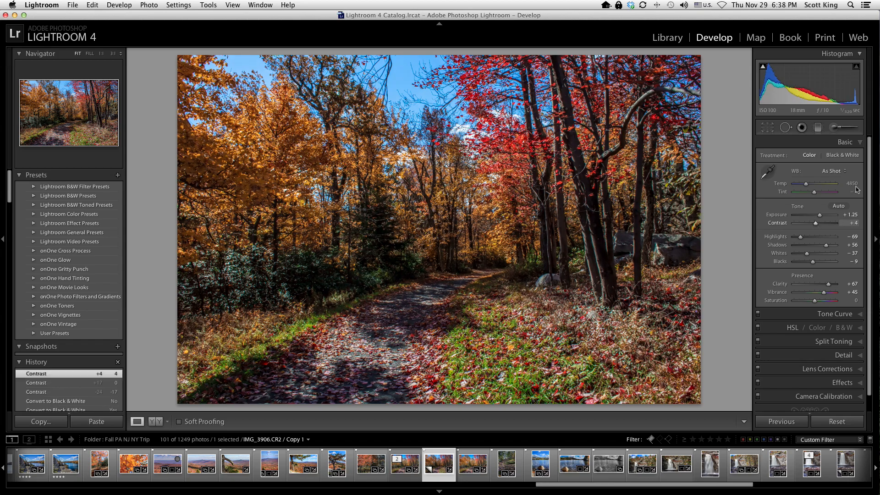
{"action": "left_click", "coordinate": [842, 143]}
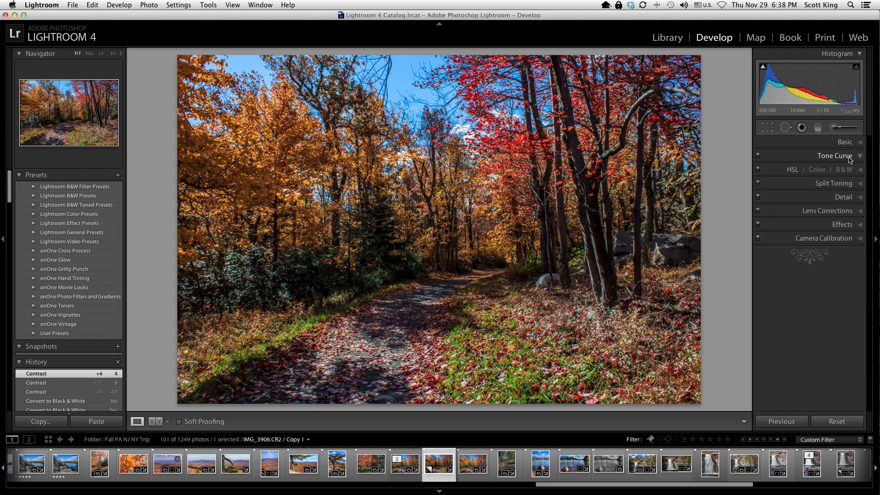
Try the tone curve highlights at -71 and the darks at +16, and turn the tone curve adjustment off.
{"action": "left_click", "coordinate": [849, 158]}
{"action": "mouse_move", "coordinate": [835, 183]}
{"action": "left_mouse_down"}
{"action": "mouse_move", "coordinate": [828, 192]}
{"action": "mouse_move", "coordinate": [820, 182]}
{"action": "left_mouse_up"}
{"action": "left_click_drag", "start_coordinate": [794, 227], "coordinate": [810, 204]}
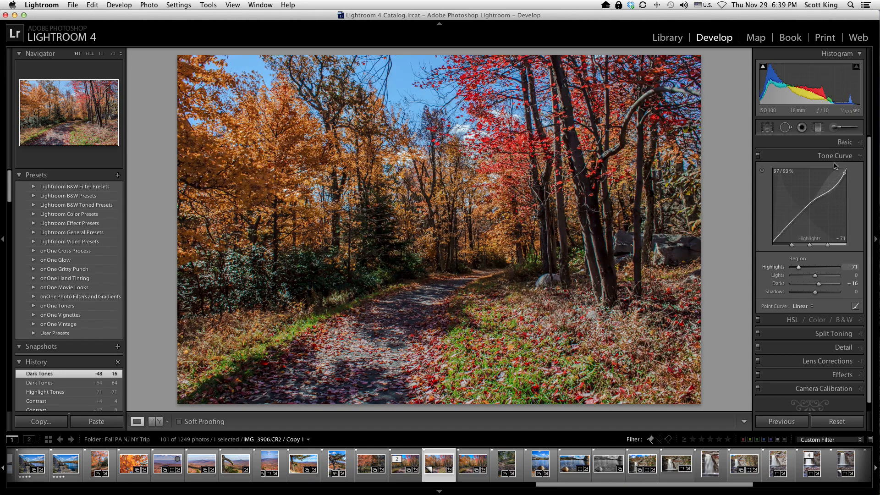
{"action": "left_click", "coordinate": [758, 155]}
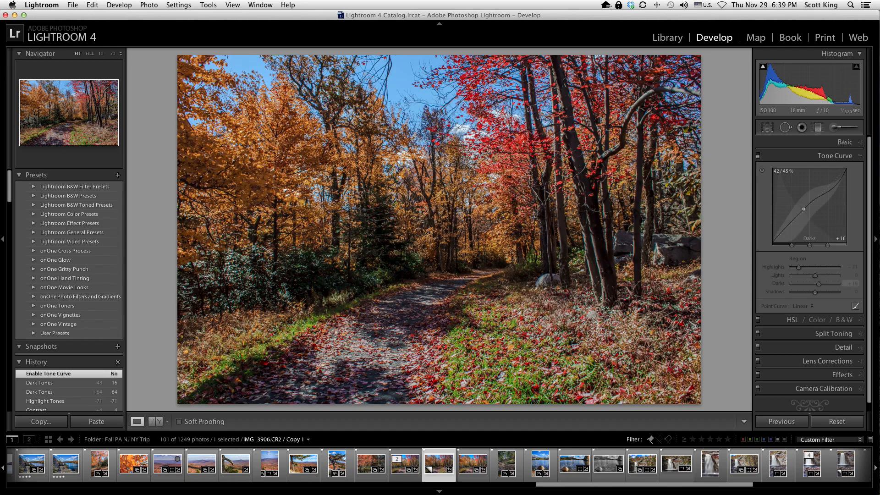
{"action": "left_click", "coordinate": [831, 156]}
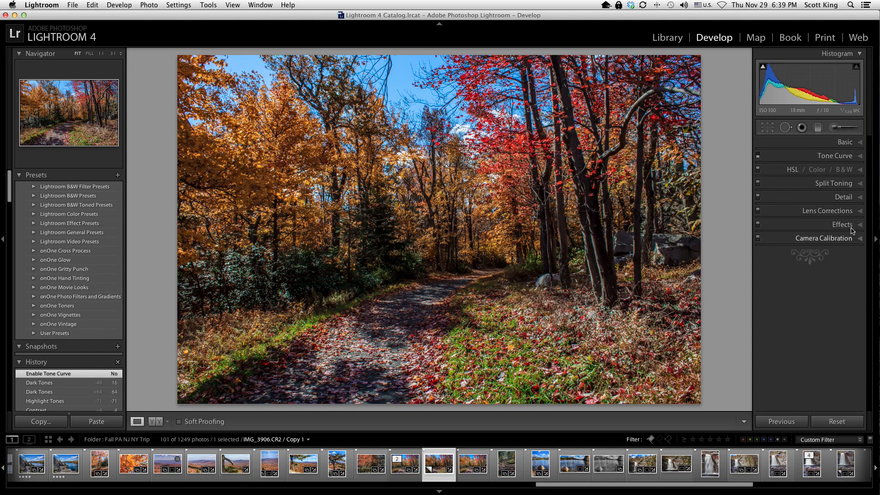
Tint the highlights with split toning at hue 341 and saturation 81, after trying hue 58.
{"action": "left_click", "coordinate": [846, 184]}
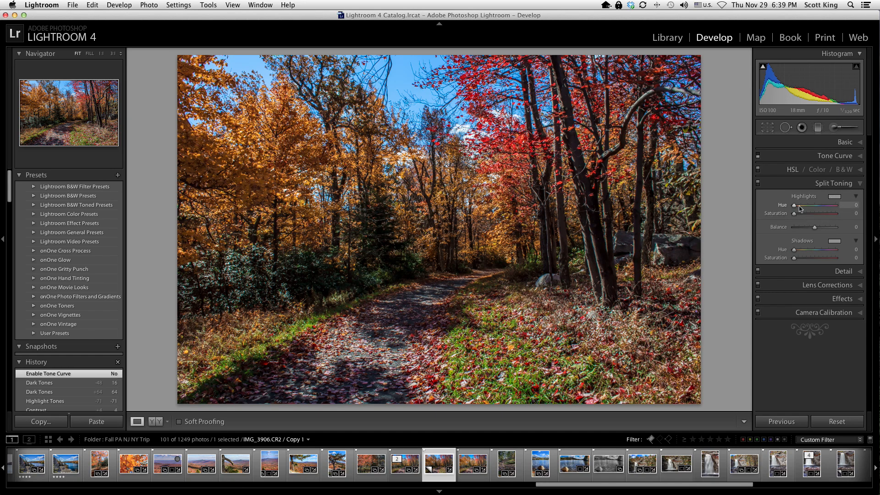
{"action": "left_click_drag", "start_coordinate": [796, 208], "coordinate": [813, 210]}
{"action": "left_click", "coordinate": [835, 196]}
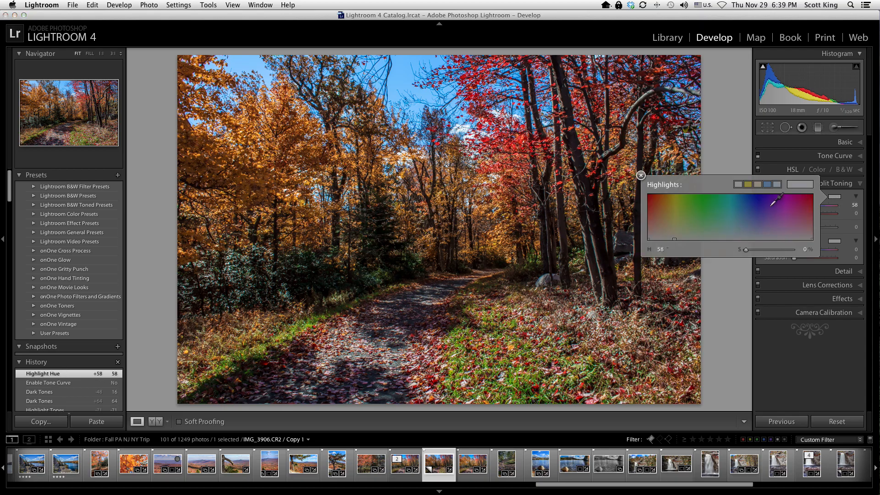
{"action": "left_click", "coordinate": [804, 202]}
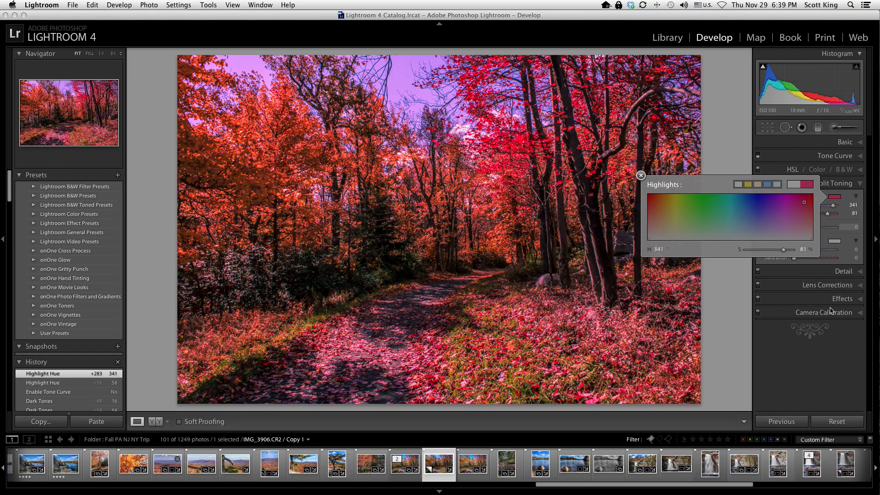
{"action": "left_click", "coordinate": [830, 311]}
Tint the shadows with hue 235 and saturation 88, and compare the photo with split toning off and on.
{"action": "left_click", "coordinate": [834, 241]}
{"action": "left_click", "coordinate": [757, 244]}
{"action": "left_click", "coordinate": [806, 407]}
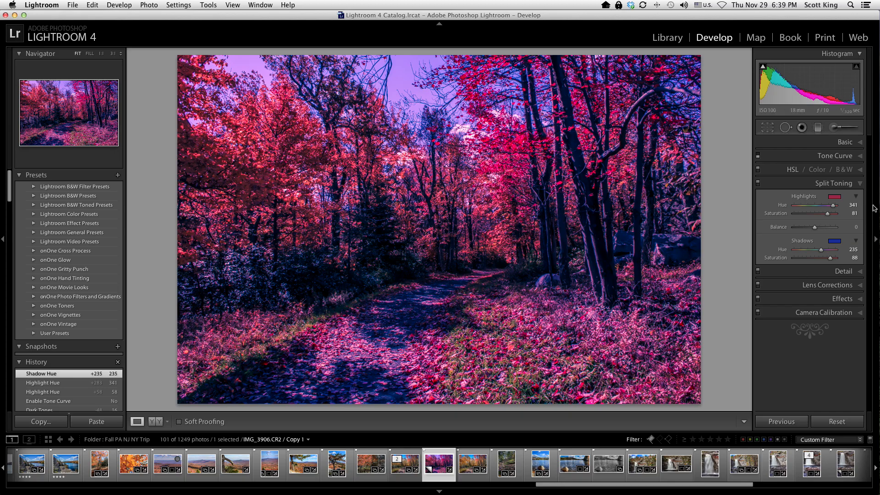
{"action": "left_click", "coordinate": [758, 183]}
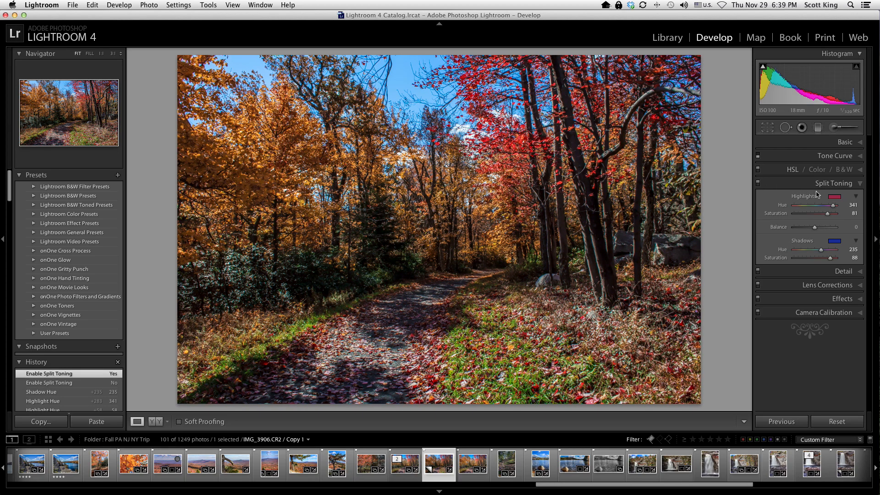
{"action": "left_click", "coordinate": [859, 184]}
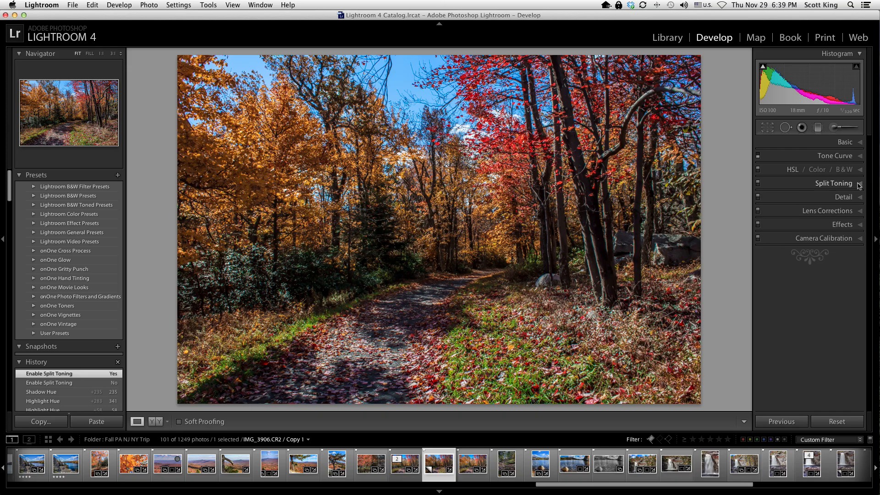
Try a post-crop vignette amount of -16 and reset it to 0.
{"action": "left_click", "coordinate": [851, 226]}
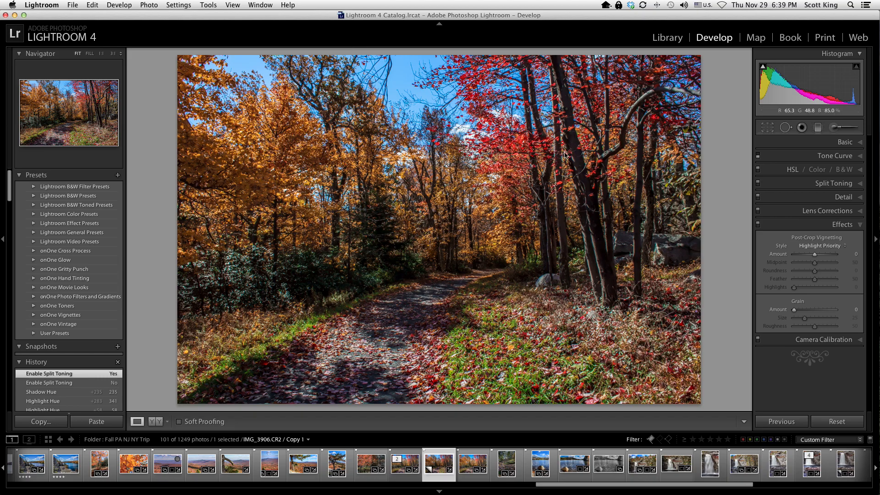
{"action": "left_click_drag", "start_coordinate": [815, 257], "coordinate": [813, 257]}
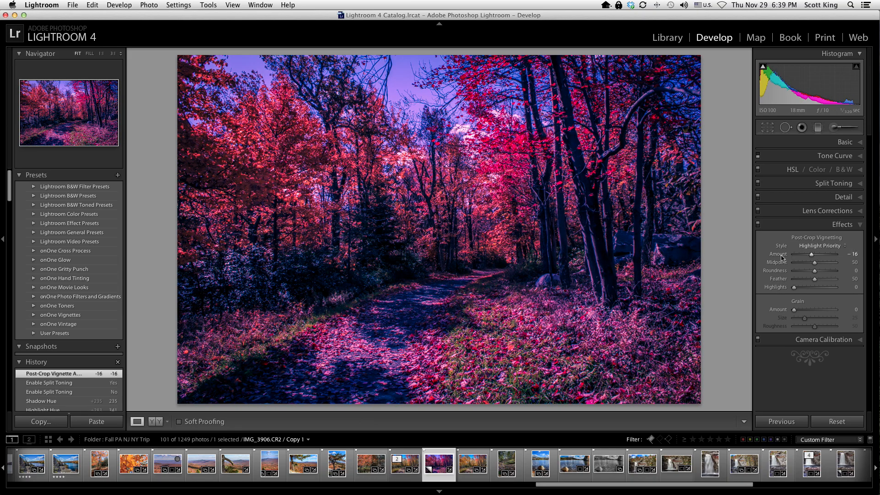
{"action": "double_click", "coordinate": [783, 255]}
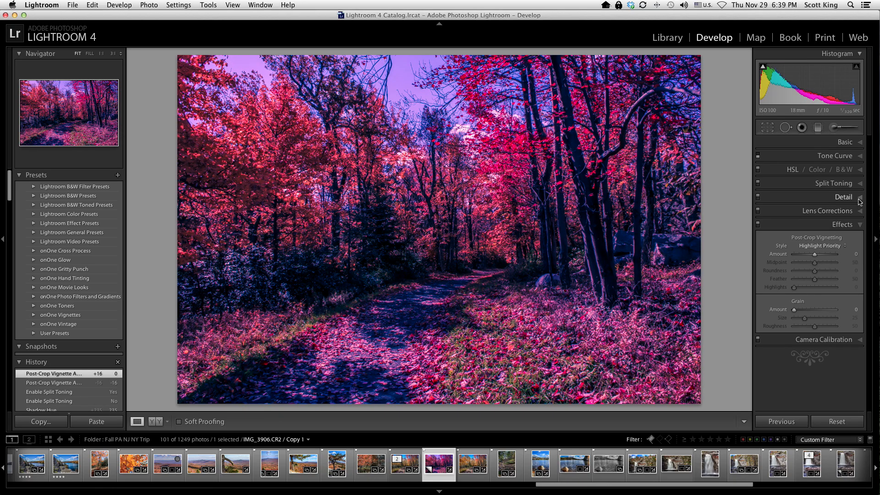
Turn off the split toning adjustment for the photo.
{"action": "left_click", "coordinate": [844, 183]}
{"action": "left_click", "coordinate": [758, 184]}
{"action": "left_click", "coordinate": [843, 184]}
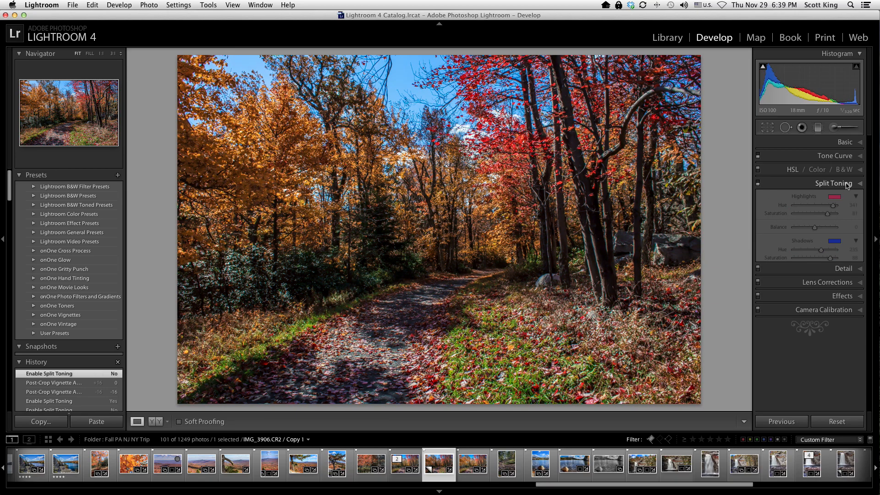
Try a post-crop vignette amount of -100, reset it to 0, and set it to -17.
{"action": "left_click", "coordinate": [848, 226]}
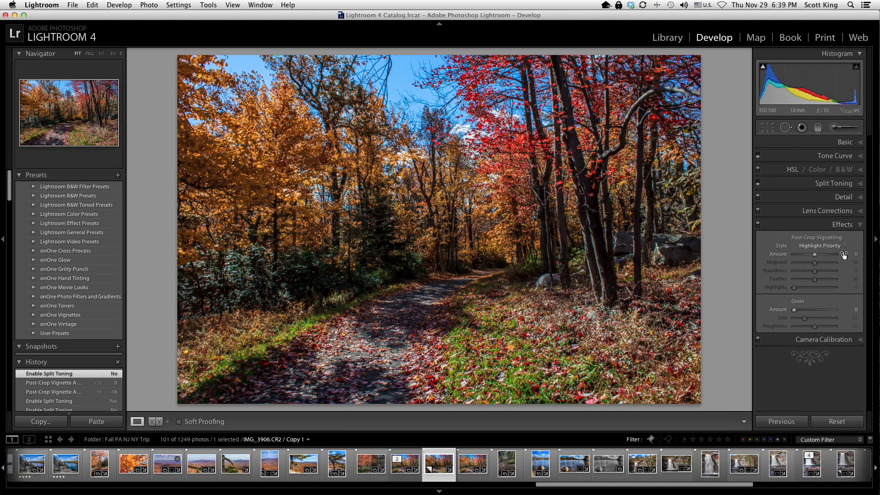
{"action": "left_click_drag", "start_coordinate": [815, 255], "coordinate": [719, 248]}
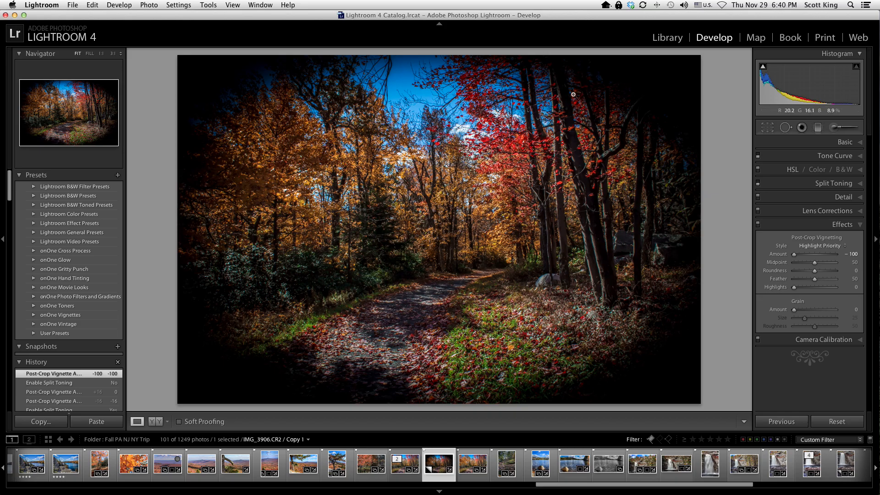
{"action": "double_click", "coordinate": [785, 256]}
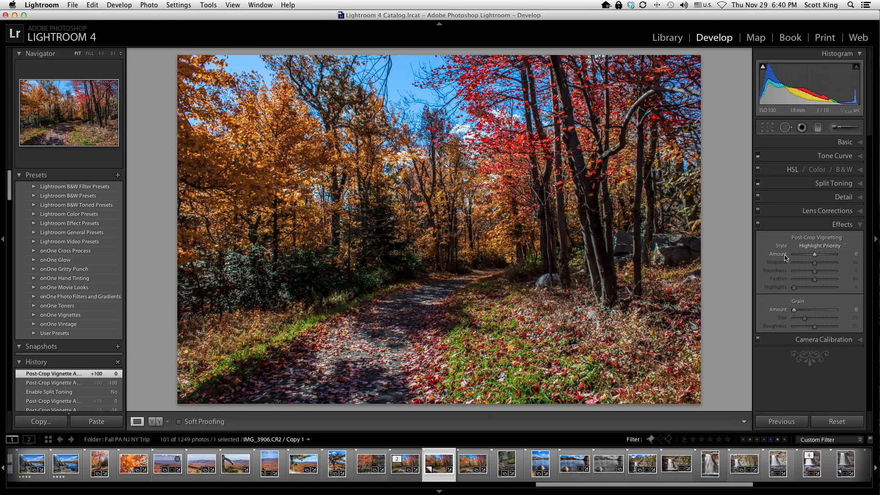
{"action": "left_click_drag", "start_coordinate": [814, 255], "coordinate": [811, 255]}
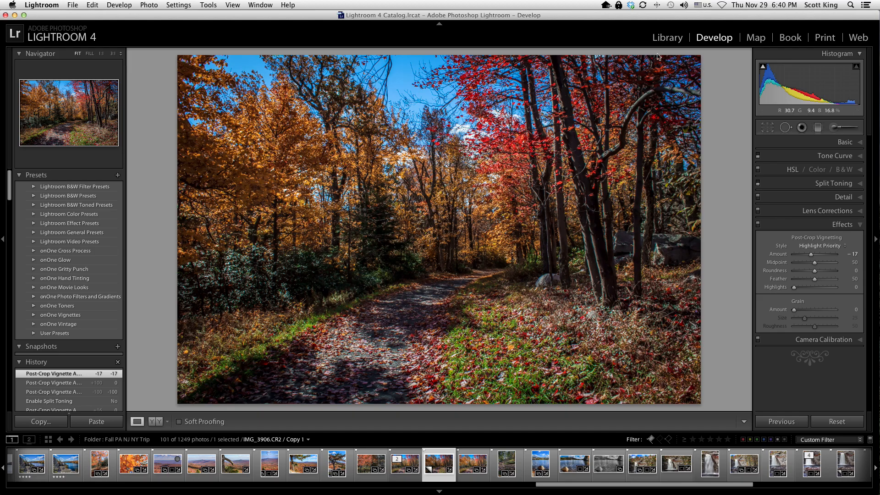
Set the vignette midpoint to 40, roundness to +9 and feather to 65 with the amount at -100, and change the amount to -20.
{"action": "left_click_drag", "start_coordinate": [811, 255], "coordinate": [823, 284]}
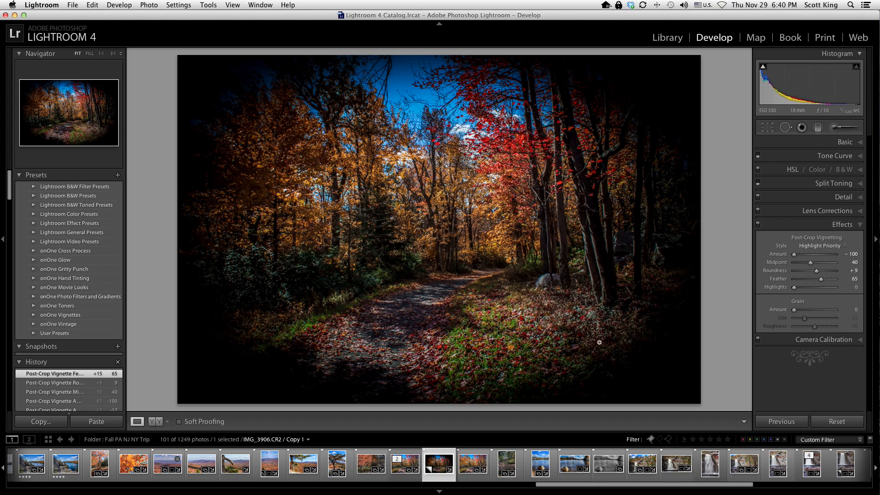
{"action": "double_click", "coordinate": [784, 255]}
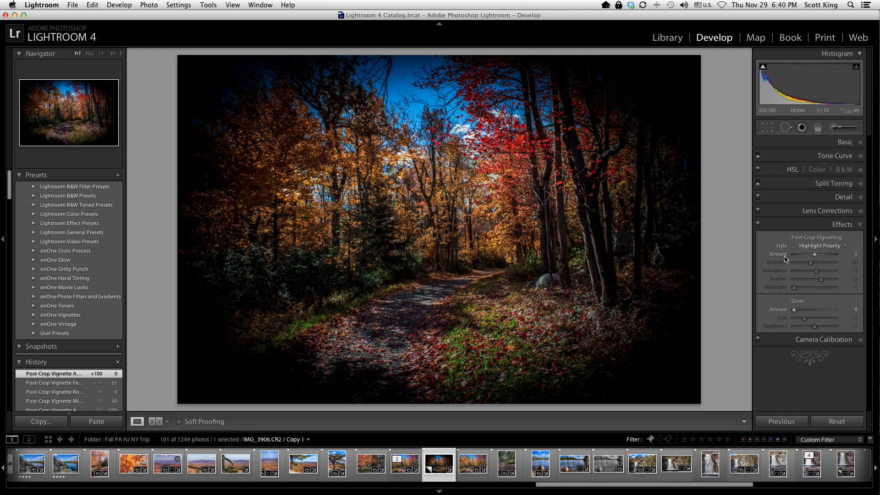
{"action": "left_click_drag", "start_coordinate": [814, 258], "coordinate": [812, 259]}
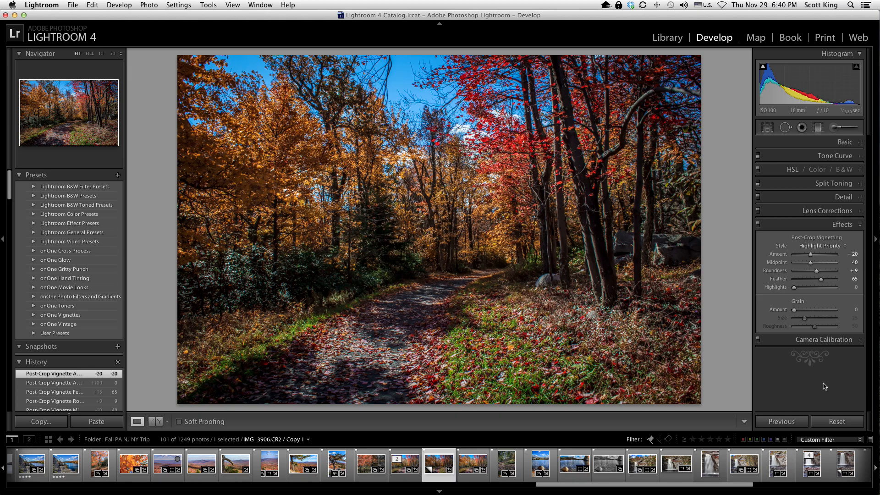
Set the vignette amount to -12, comparing the photo with the effects turned off and on before and after the change.
{"action": "left_click", "coordinate": [758, 224]}
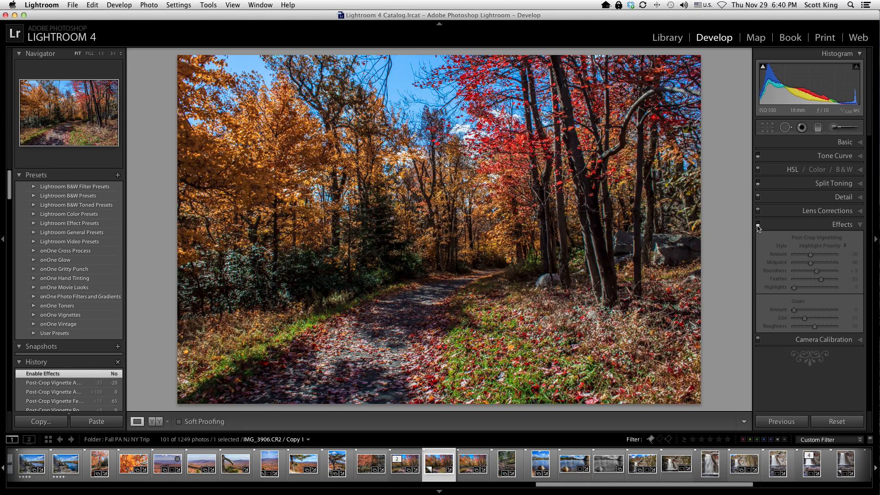
{"action": "left_click", "coordinate": [758, 225]}
{"action": "left_click", "coordinate": [758, 224]}
{"action": "left_click", "coordinate": [758, 224]}
{"action": "left_click_drag", "start_coordinate": [810, 254], "coordinate": [812, 256]}
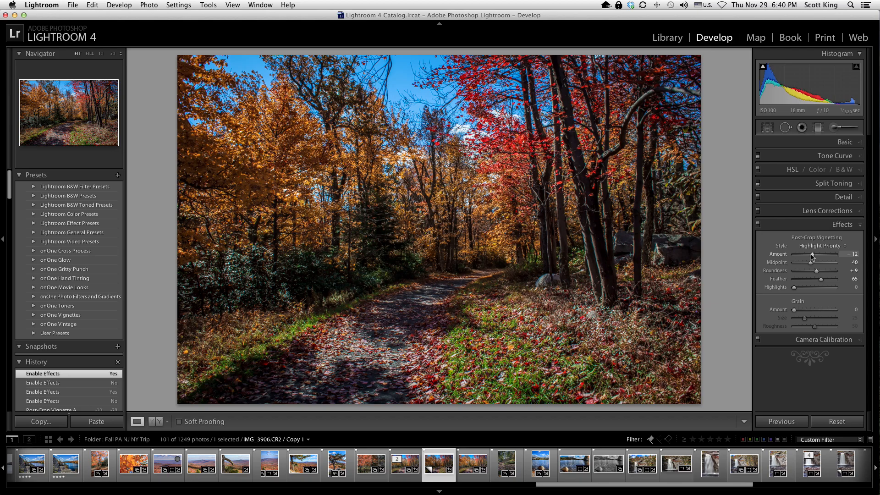
{"action": "left_click", "coordinate": [758, 225]}
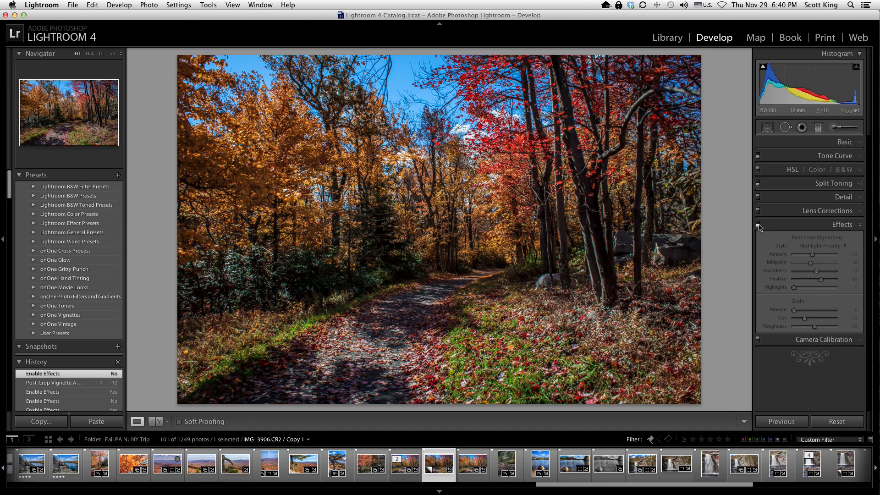
{"action": "left_click", "coordinate": [758, 224]}
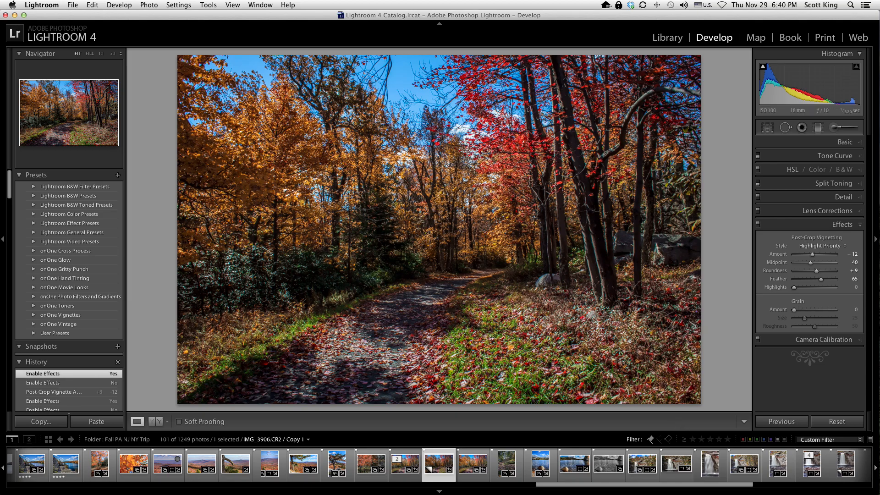
{"action": "left_click", "coordinate": [850, 226]}
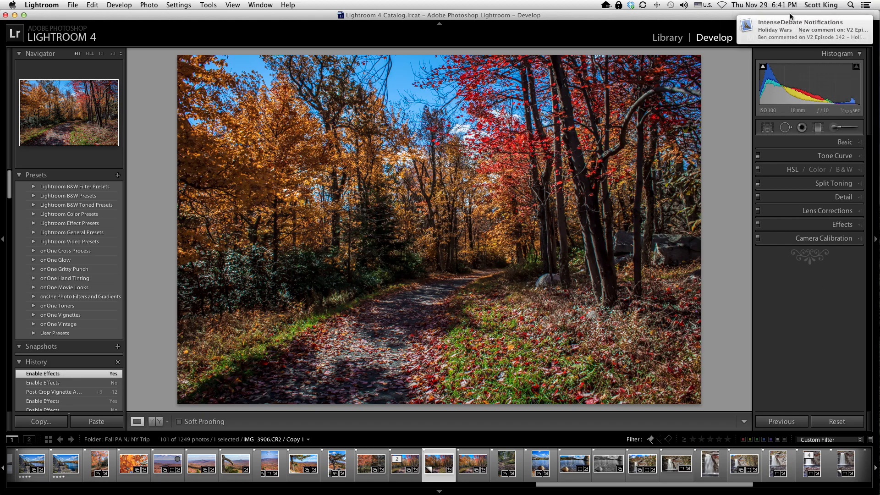
{"action": "left_click", "coordinate": [792, 27]}
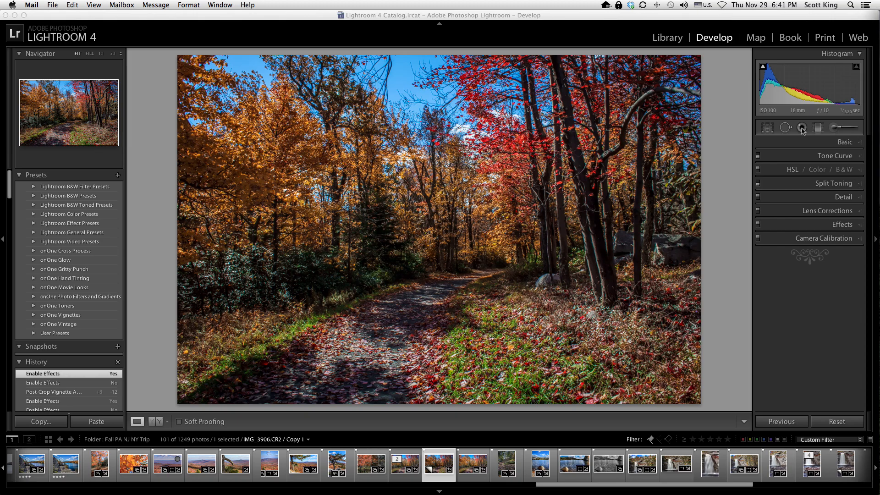
{"action": "left_click", "coordinate": [769, 131]}
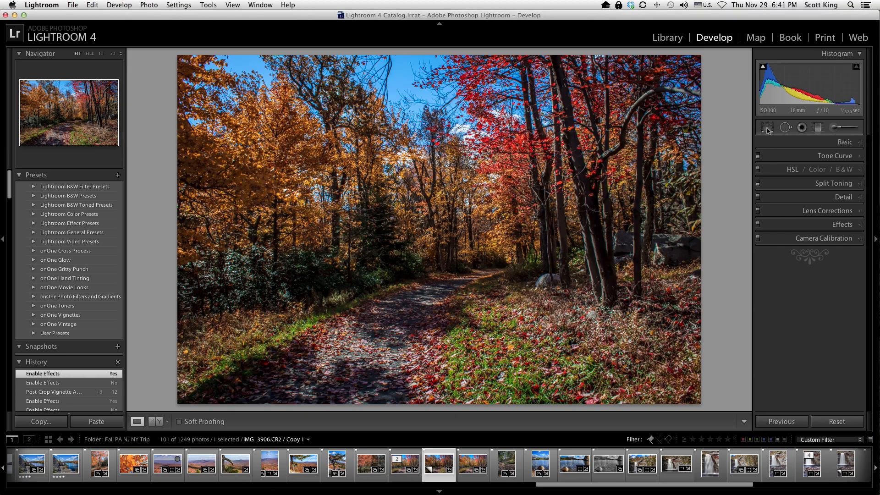
Clone clear sky over the stray upright twig with Spot Removal, and add one more clone spot in the sky and one on the orange foliage.
{"action": "left_click", "coordinate": [768, 129]}
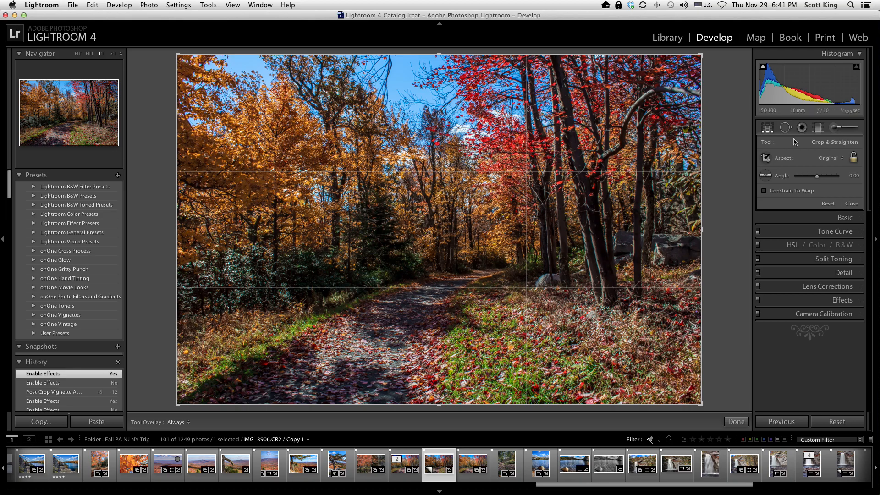
{"action": "left_click", "coordinate": [785, 127]}
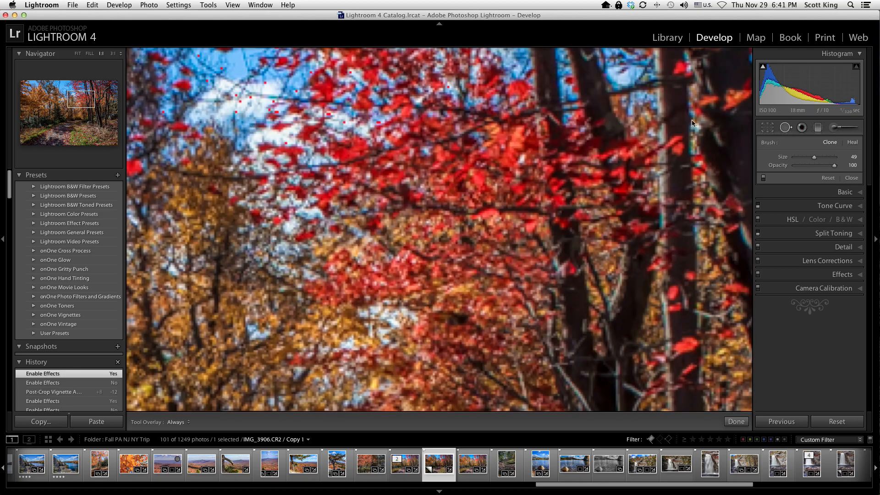
{"action": "left_click_drag", "start_coordinate": [94, 97], "coordinate": [69, 87]}
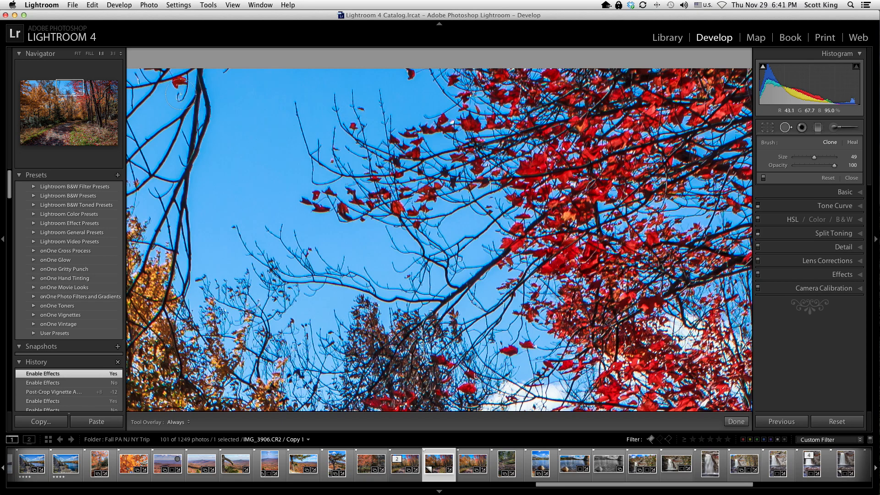
{"action": "left_click_drag", "start_coordinate": [82, 89], "coordinate": [35, 86]}
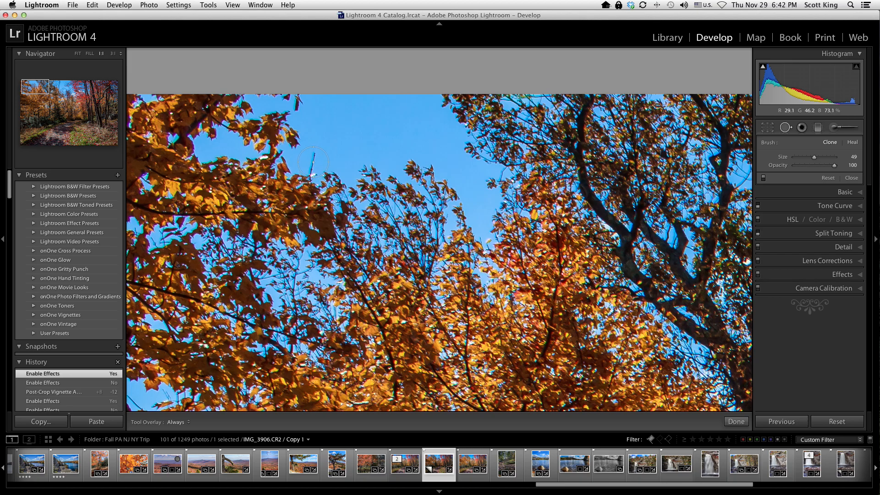
{"action": "left_click_drag", "start_coordinate": [314, 161], "coordinate": [396, 132]}
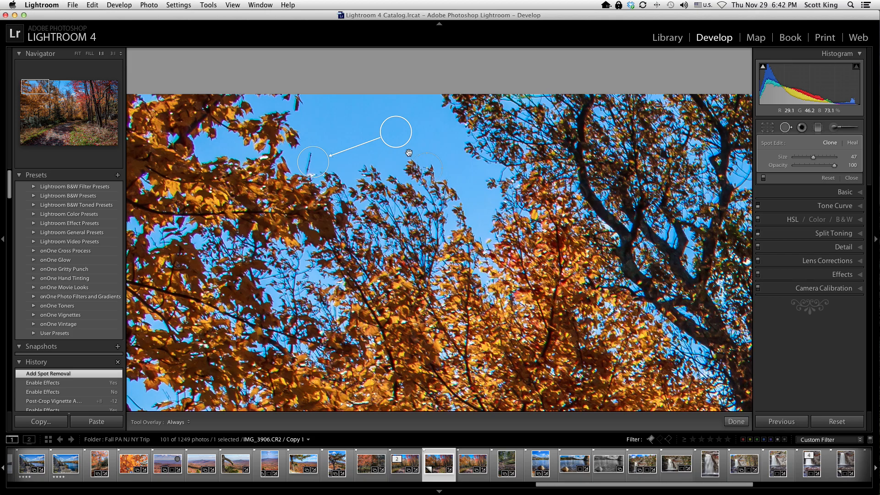
{"action": "left_click_drag", "start_coordinate": [310, 161], "coordinate": [313, 155]}
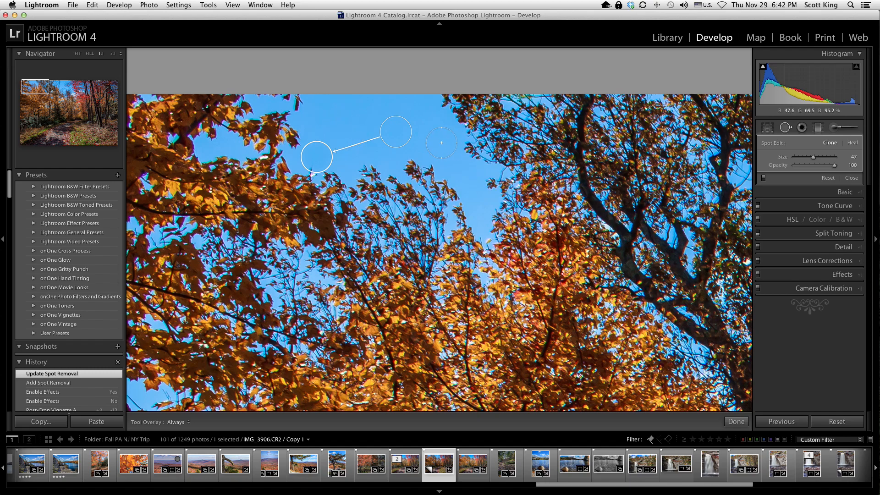
{"action": "left_click_drag", "start_coordinate": [435, 138], "coordinate": [467, 170]}
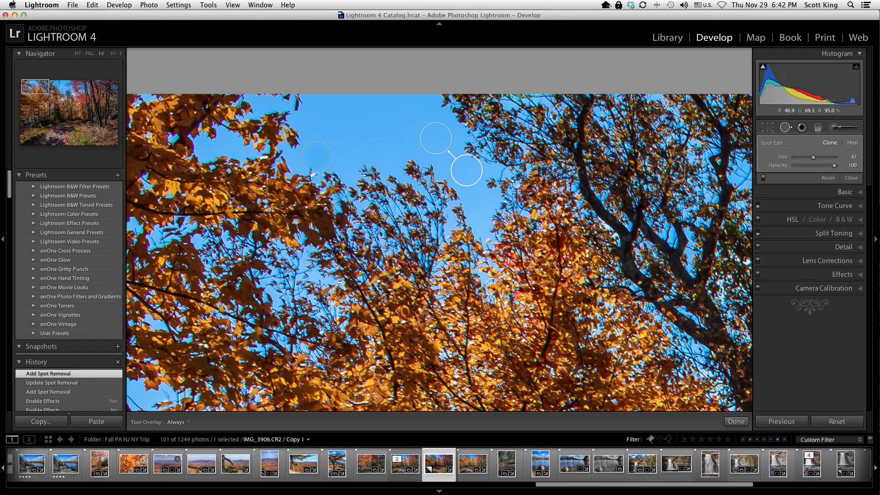
{"action": "mouse_move", "coordinate": [515, 258]}
{"action": "left_mouse_down"}
{"action": "mouse_move", "coordinate": [498, 203]}
{"action": "mouse_move", "coordinate": [425, 130]}
{"action": "mouse_move", "coordinate": [386, 130]}
{"action": "left_mouse_up"}
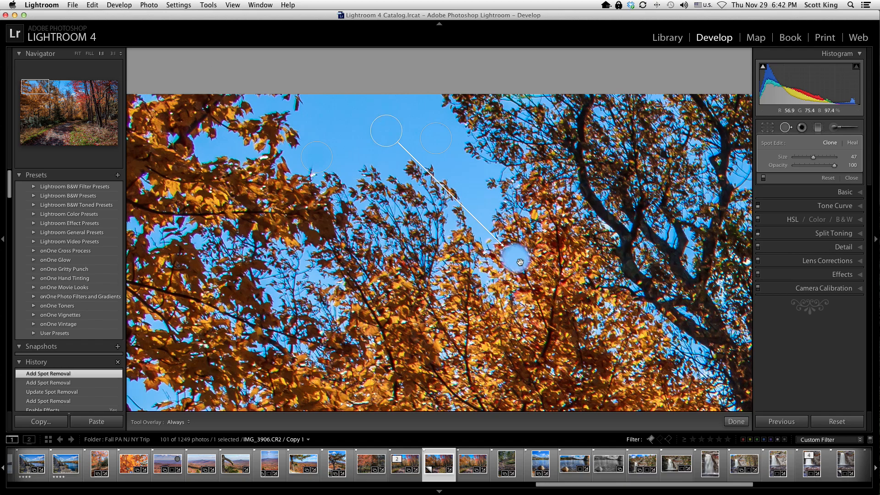
Delete the three clone spots, and add one test clone spot on the orange foliage and delete it too.
{"action": "key", "text": "Delete"}
{"action": "left_click", "coordinate": [436, 138]}
{"action": "key", "text": "Delete"}
{"action": "left_click", "coordinate": [316, 158]}
{"action": "key", "text": "Delete"}
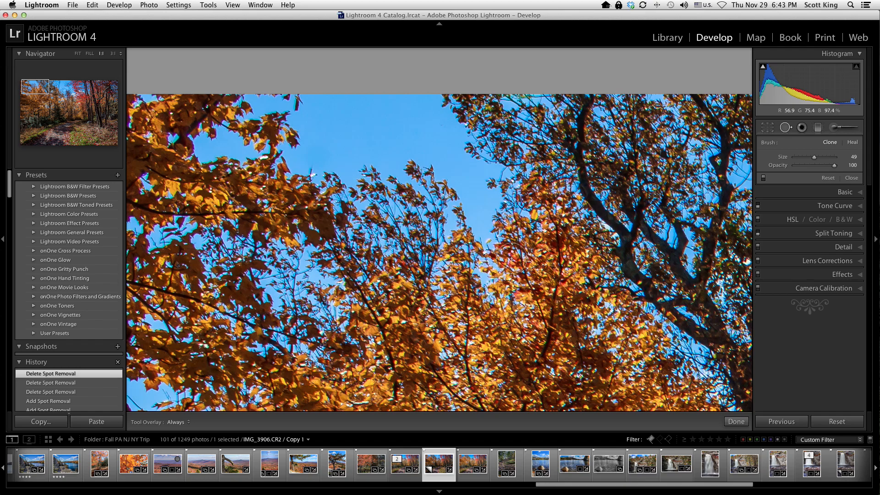
{"action": "left_click", "coordinate": [512, 258]}
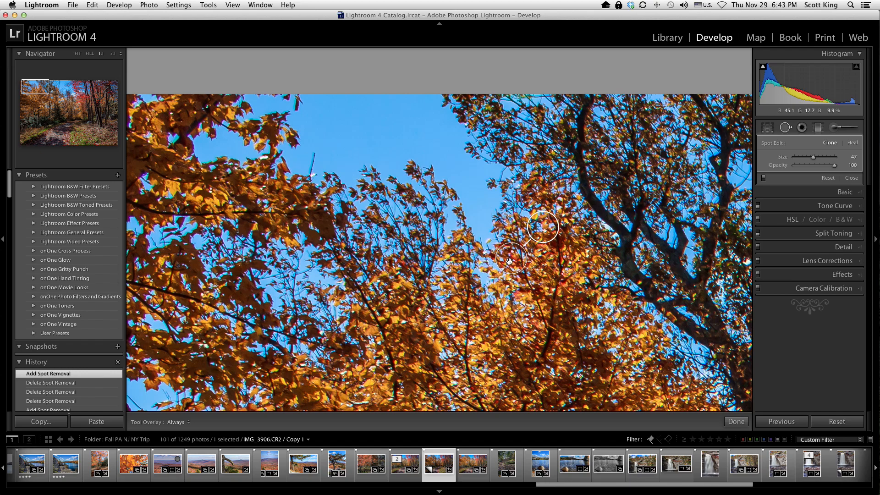
{"action": "key", "text": "BackSpace"}
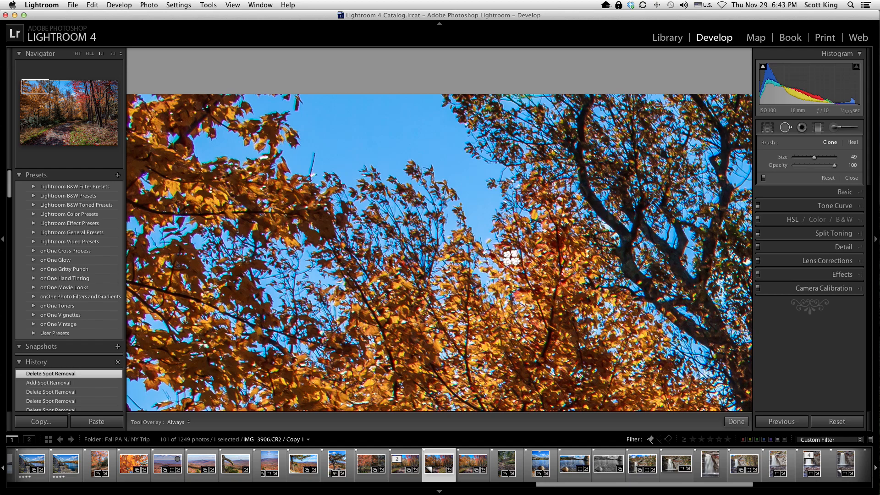
Draw a graduated filter with exposure -4.00 down from the forest photo's upper edge and shift it lower into the treetops.
{"action": "left_click", "coordinate": [803, 128]}
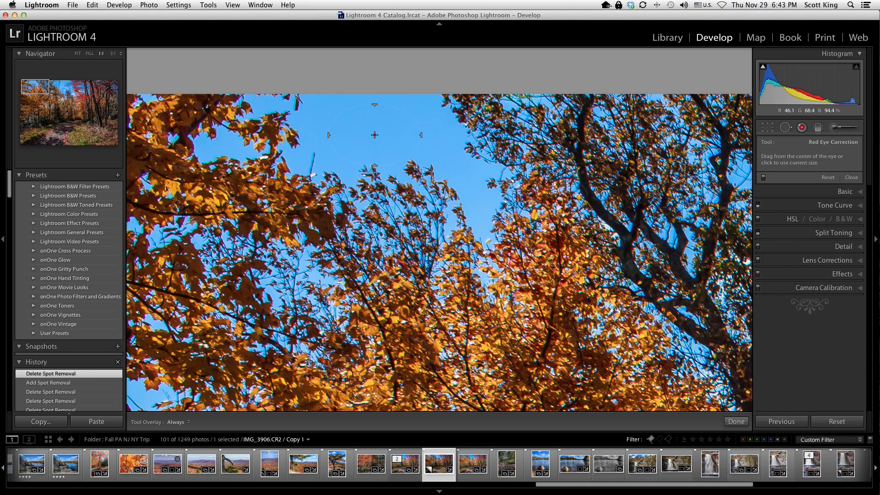
{"action": "left_click", "coordinate": [817, 130]}
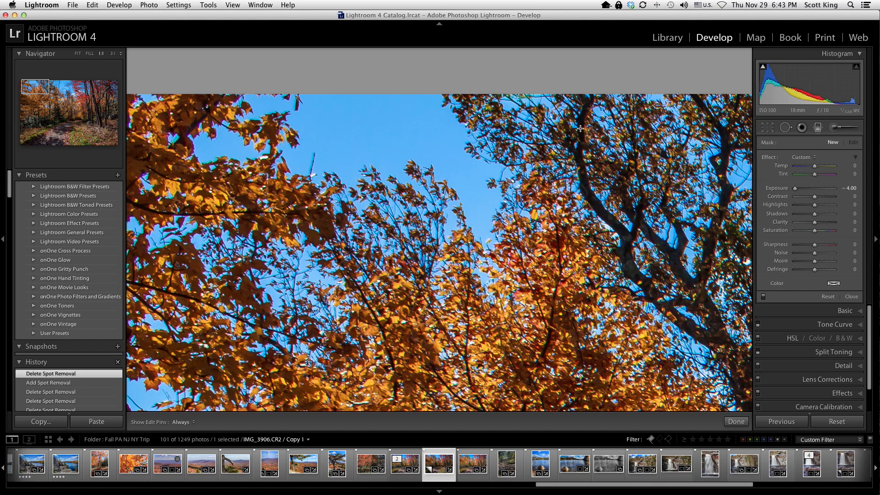
{"action": "left_click", "coordinate": [78, 53]}
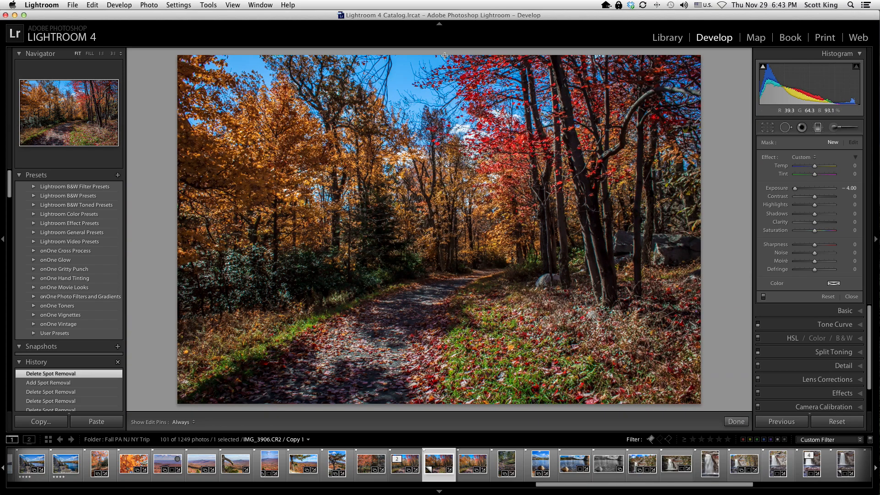
{"action": "left_click_drag", "start_coordinate": [444, 54], "coordinate": [443, 148]}
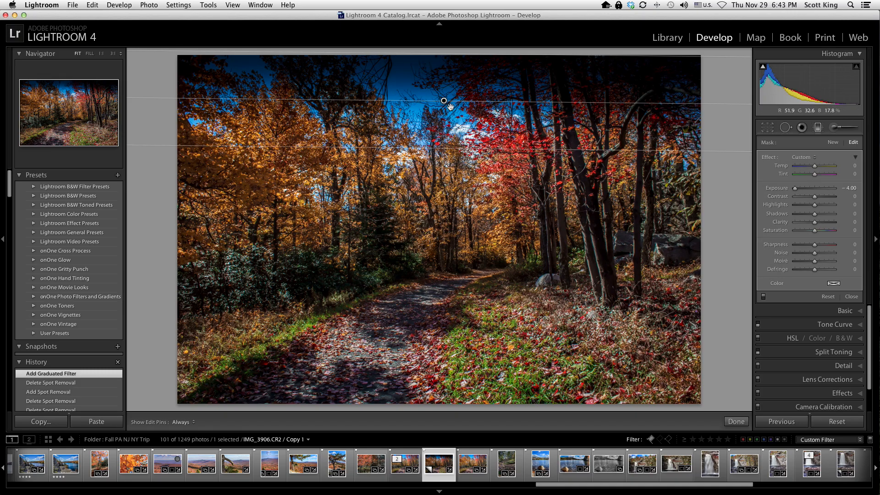
{"action": "left_click_drag", "start_coordinate": [447, 104], "coordinate": [441, 147]}
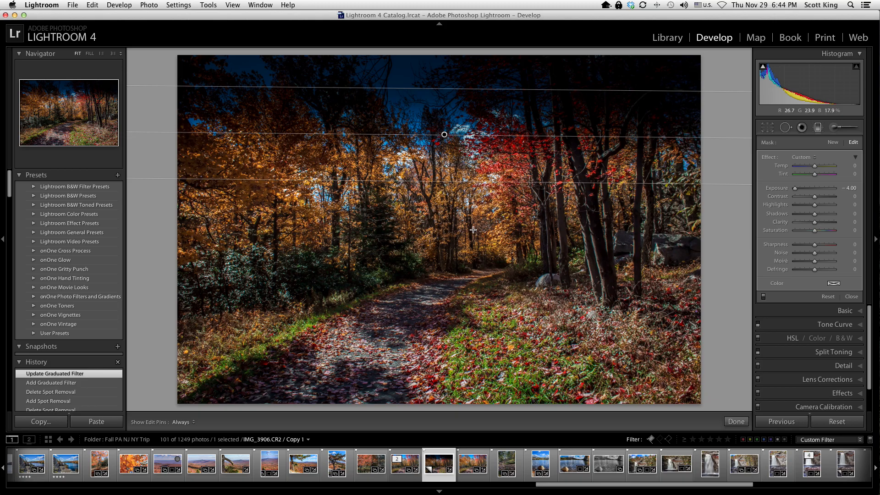
On lake photo IMG_3965.CR2, draw a graduated filter with exposure -4.00 across the sky, lower it to the tree line and level it.
{"action": "left_click", "coordinate": [543, 466]}
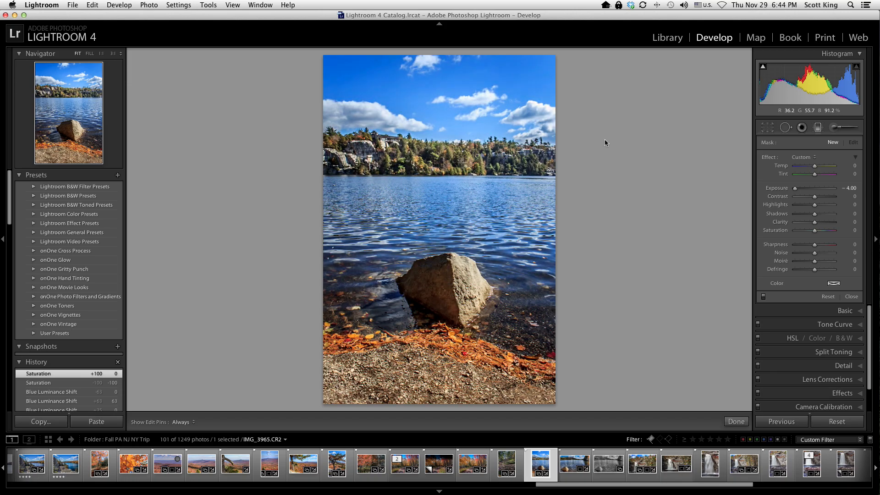
{"action": "left_click", "coordinate": [818, 128]}
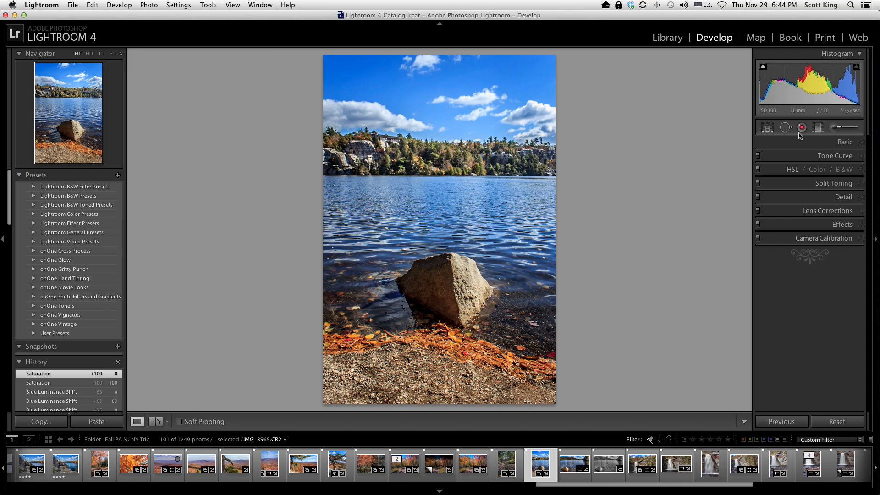
{"action": "left_click", "coordinate": [818, 127]}
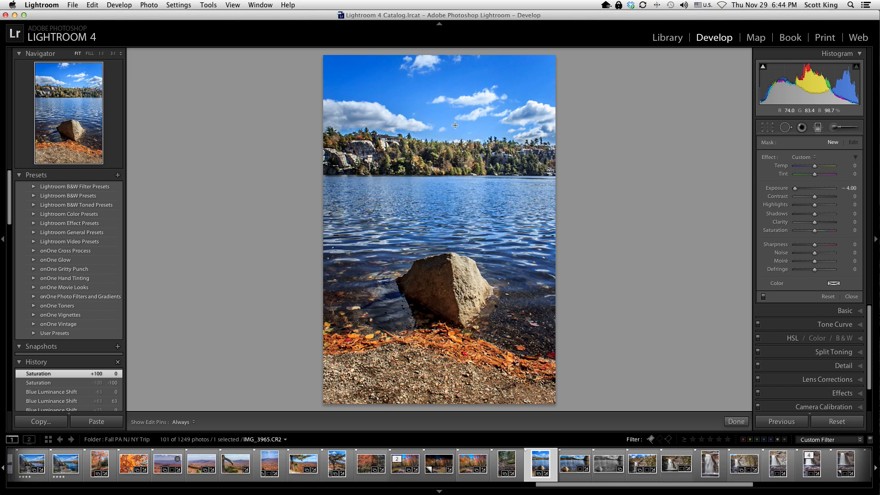
{"action": "left_click_drag", "start_coordinate": [454, 100], "coordinate": [454, 125]}
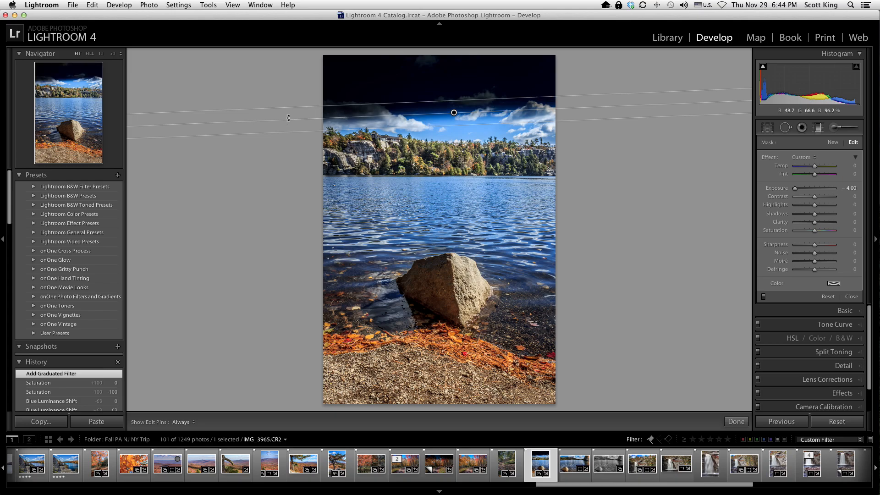
{"action": "left_click_drag", "start_coordinate": [288, 117], "coordinate": [289, 112]}
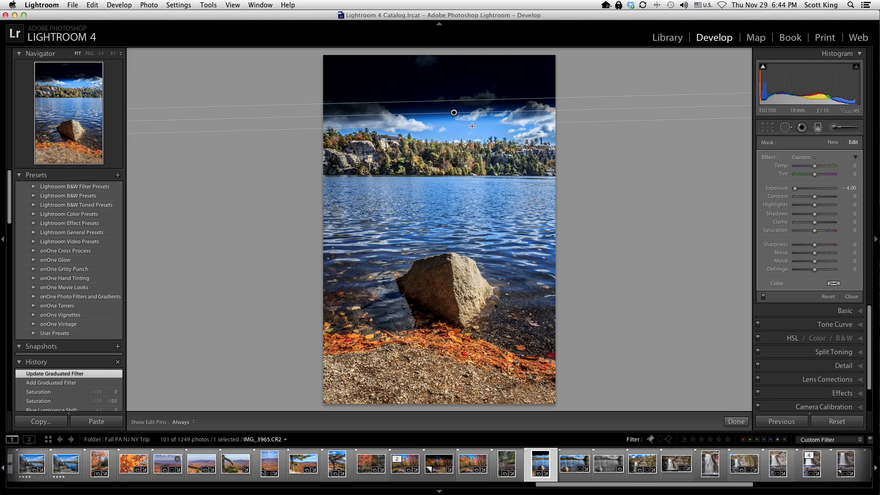
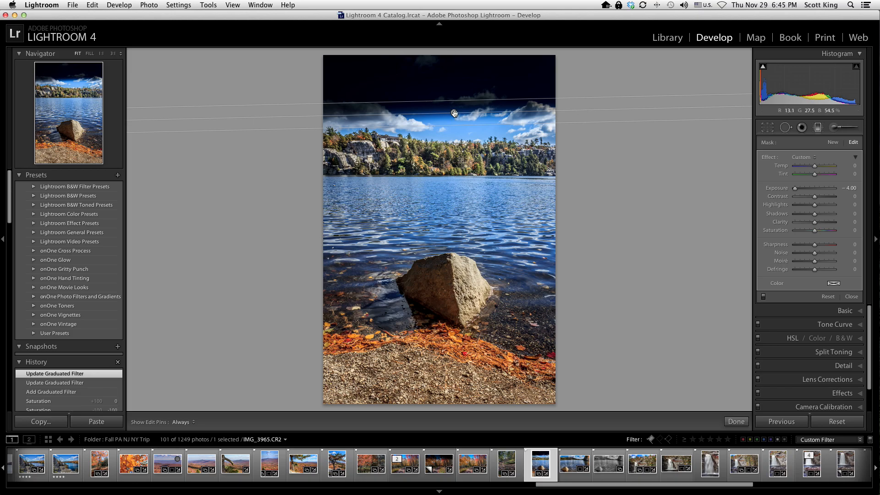
{"action": "left_click_drag", "start_coordinate": [454, 114], "coordinate": [453, 132]}
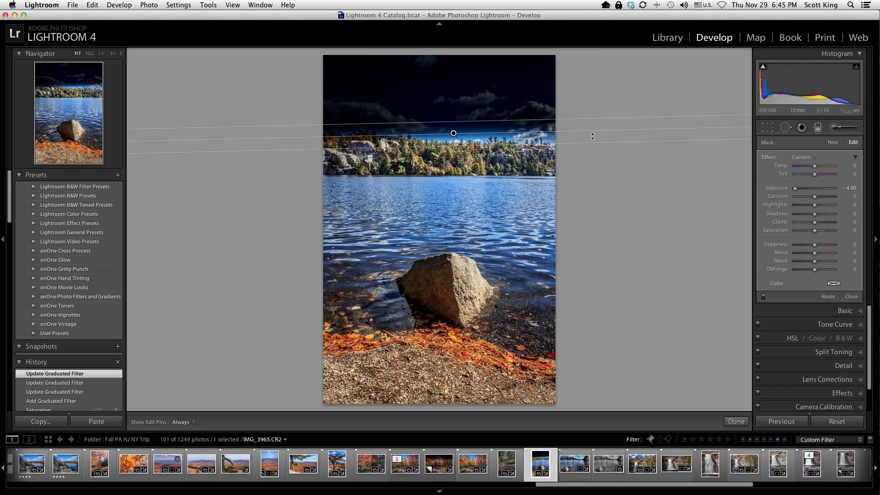
{"action": "left_click_drag", "start_coordinate": [592, 137], "coordinate": [592, 140]}
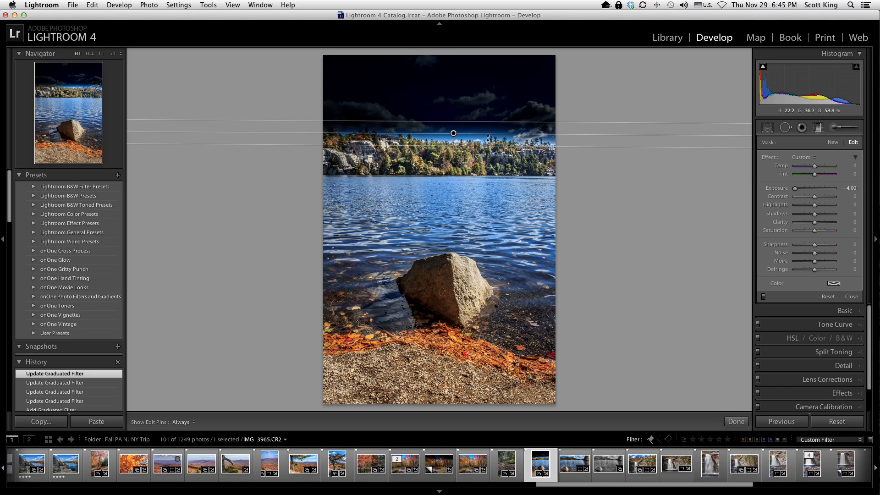
Reset the sky filter's exposure to 0, set its highlights and saturation to -100, and extend its lower edge further into the trees.
{"action": "double_click", "coordinate": [782, 189]}
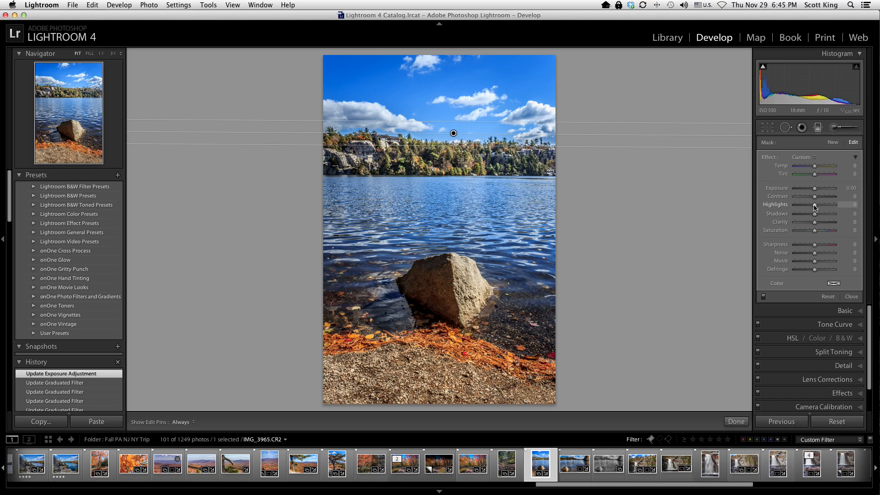
{"action": "left_click_drag", "start_coordinate": [814, 205], "coordinate": [803, 204]}
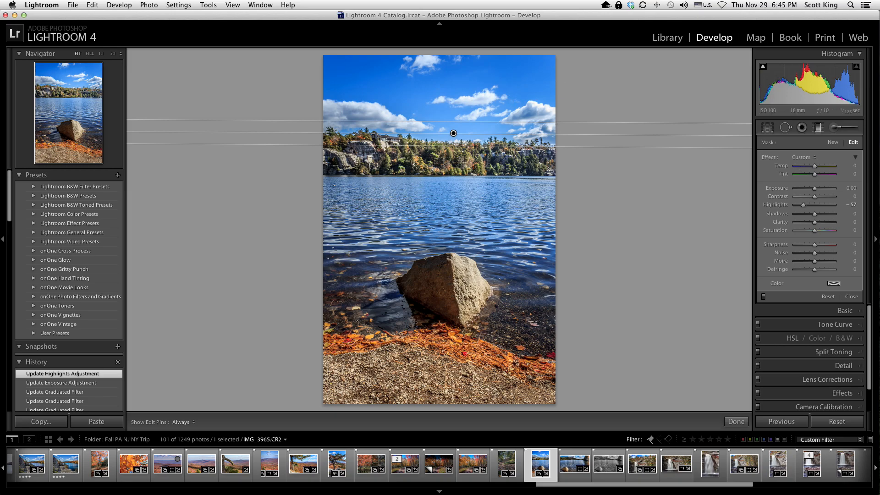
{"action": "left_click_drag", "start_coordinate": [803, 205], "coordinate": [752, 202]}
{"action": "left_click_drag", "start_coordinate": [814, 230], "coordinate": [733, 229]}
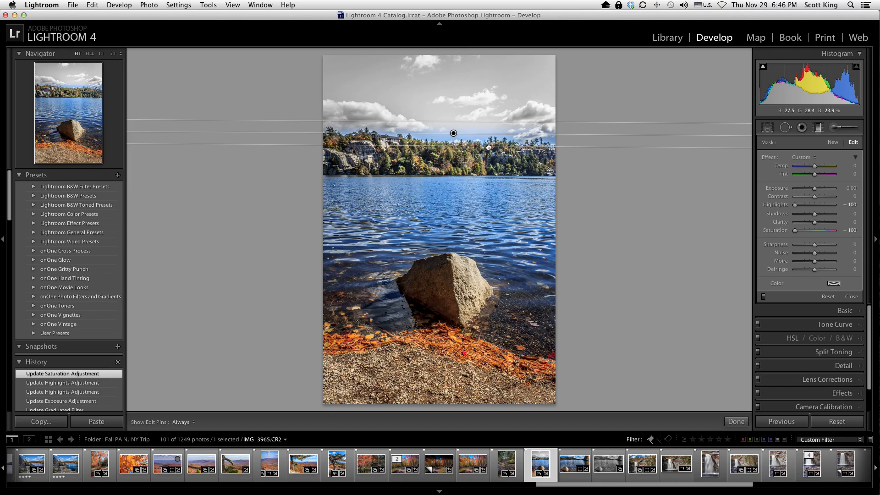
{"action": "left_click_drag", "start_coordinate": [489, 147], "coordinate": [489, 152]}
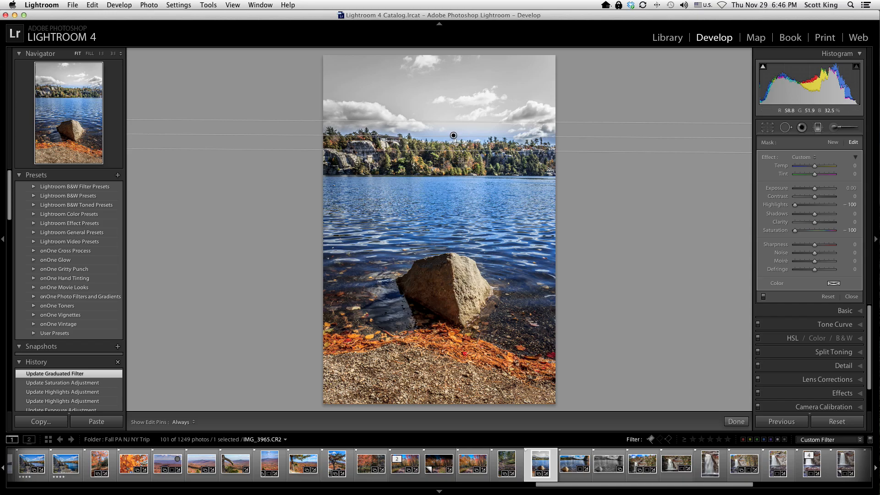
Delete the graduated filter from the lake photo and the one from the IMG_3906.CR2 virtual copy.
{"action": "left_click", "coordinate": [454, 136]}
{"action": "key", "text": "Delete"}
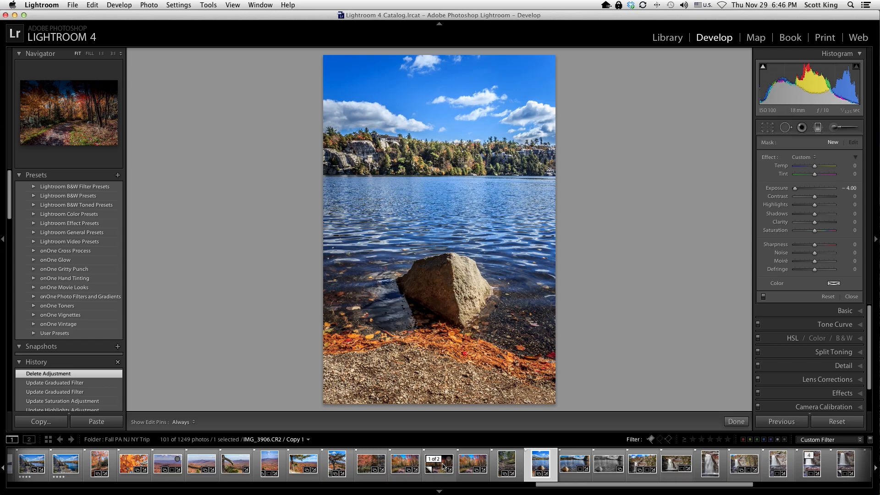
{"action": "left_click", "coordinate": [443, 467]}
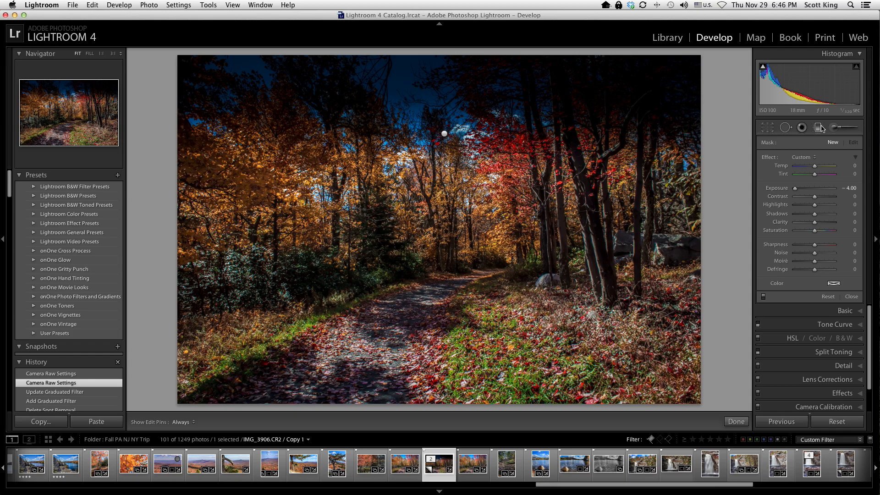
{"action": "left_click", "coordinate": [444, 133]}
{"action": "key", "text": "Delete"}
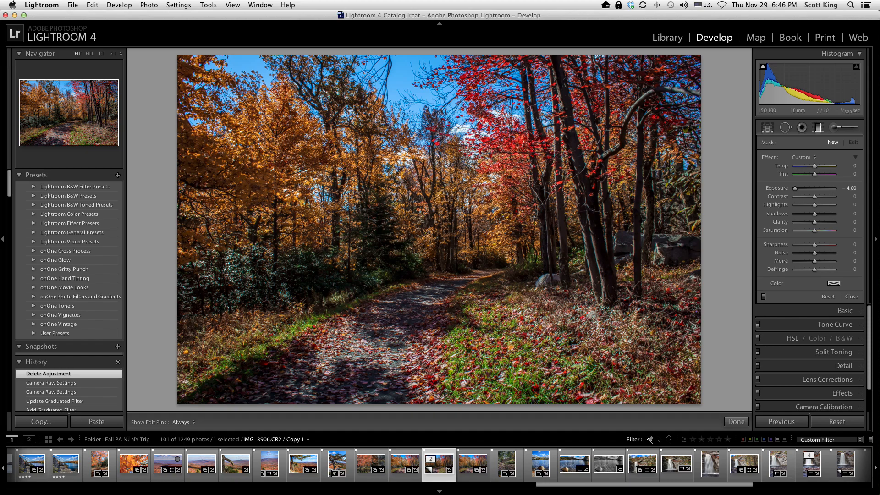
Switch to Photoshop, quit it without saving the open documents, and return to Lightroom.
{"action": "key", "text": "super+Tab"}
{"action": "key", "text": "super+q"}
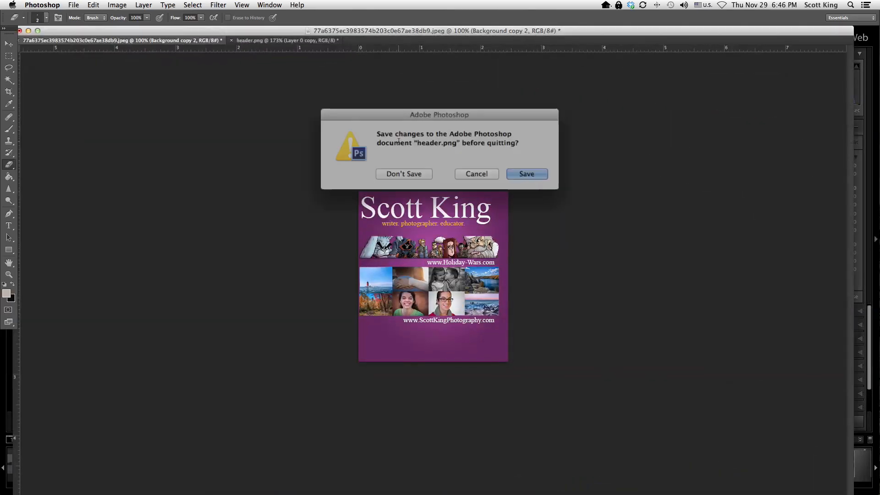
{"action": "left_click", "coordinate": [401, 174]}
{"action": "left_click", "coordinate": [404, 178]}
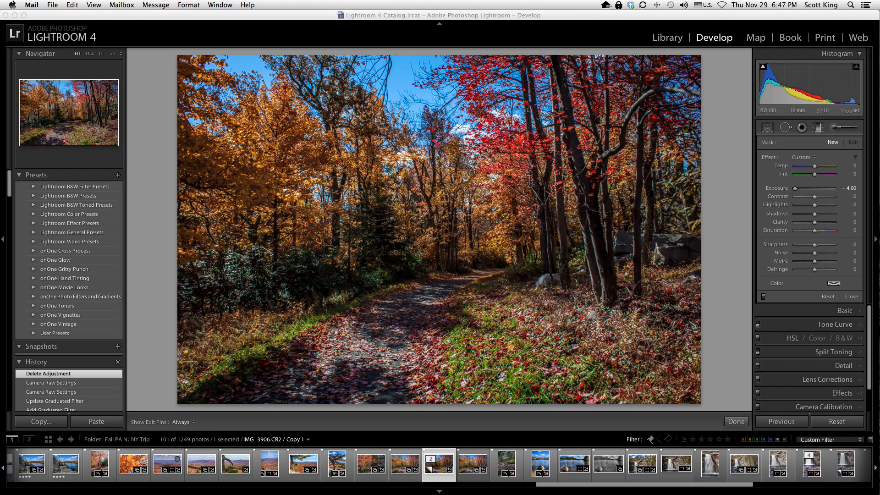
{"action": "left_click", "coordinate": [737, 66]}
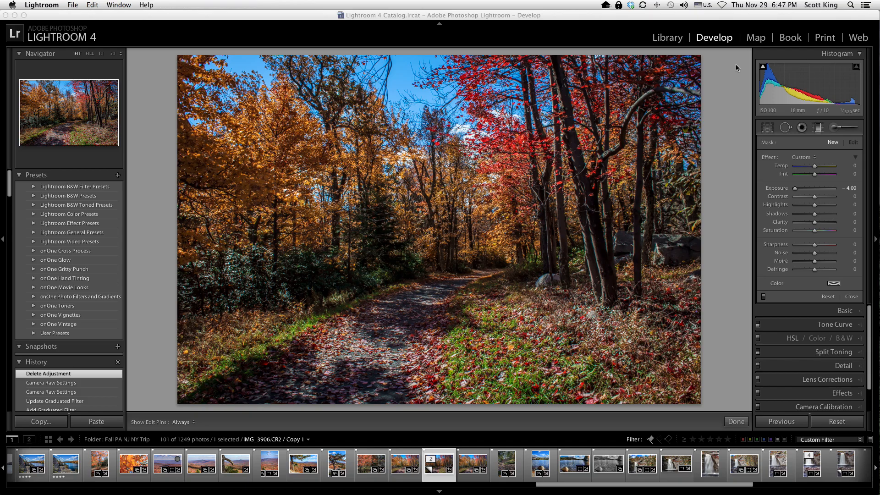
Paint an adjustment brush mask with exposure -4.00 over the forest path, with Auto Mask off and brush size reduced to 8 for the finer areas.
{"action": "left_click", "coordinate": [835, 128]}
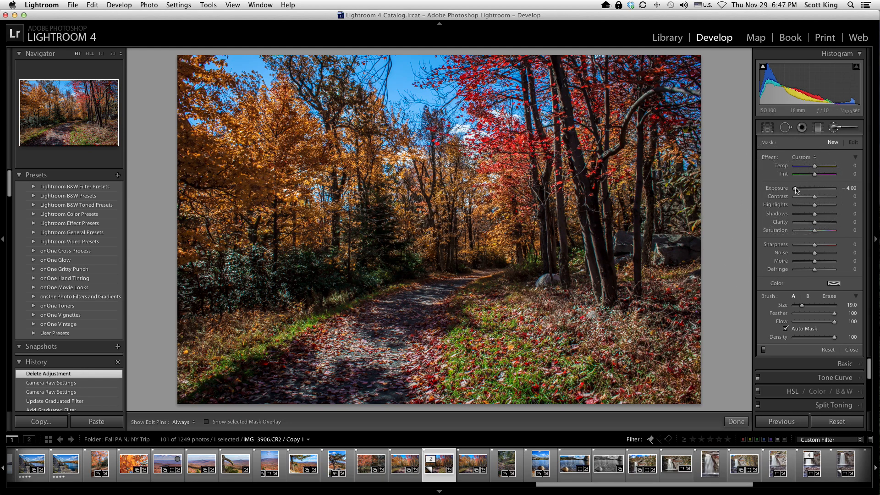
{"action": "left_click", "coordinate": [785, 329]}
{"action": "mouse_move", "coordinate": [360, 357]}
{"action": "left_mouse_down"}
{"action": "mouse_move", "coordinate": [315, 373]}
{"action": "mouse_move", "coordinate": [262, 376]}
{"action": "mouse_move", "coordinate": [380, 348]}
{"action": "mouse_move", "coordinate": [453, 284]}
{"action": "mouse_move", "coordinate": [486, 270]}
{"action": "left_mouse_up"}
{"action": "mouse_move", "coordinate": [398, 391]}
{"action": "left_mouse_down"}
{"action": "mouse_move", "coordinate": [358, 337]}
{"action": "mouse_move", "coordinate": [384, 320]}
{"action": "mouse_move", "coordinate": [269, 401]}
{"action": "mouse_move", "coordinate": [336, 384]}
{"action": "mouse_move", "coordinate": [417, 331]}
{"action": "mouse_move", "coordinate": [443, 293]}
{"action": "mouse_move", "coordinate": [471, 273]}
{"action": "left_mouse_up"}
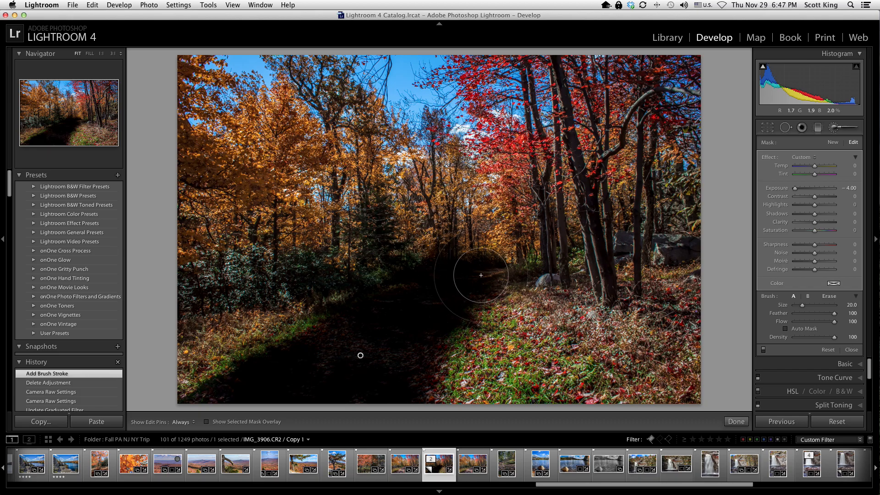
{"action": "scroll", "coordinate": [481, 275], "scroll_direction": "down", "scroll_amount": 10}
{"action": "left_click_drag", "start_coordinate": [455, 287], "coordinate": [379, 295]}
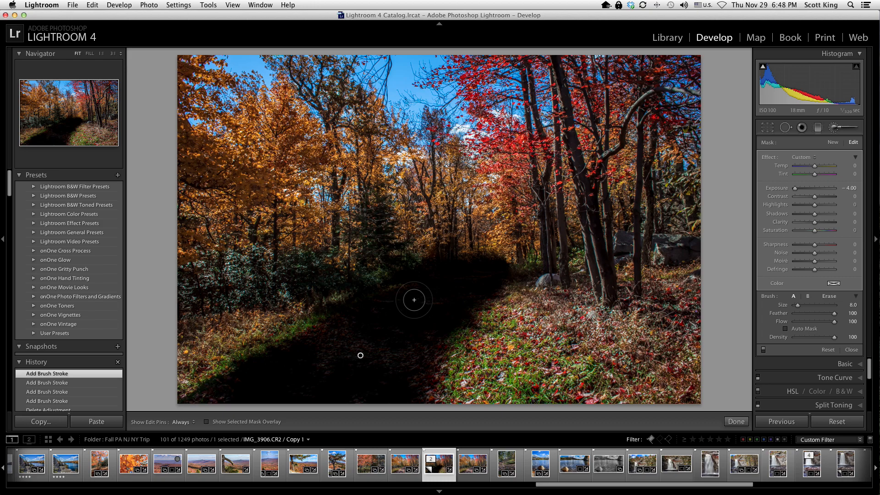
{"action": "left_click_drag", "start_coordinate": [413, 300], "coordinate": [414, 300]}
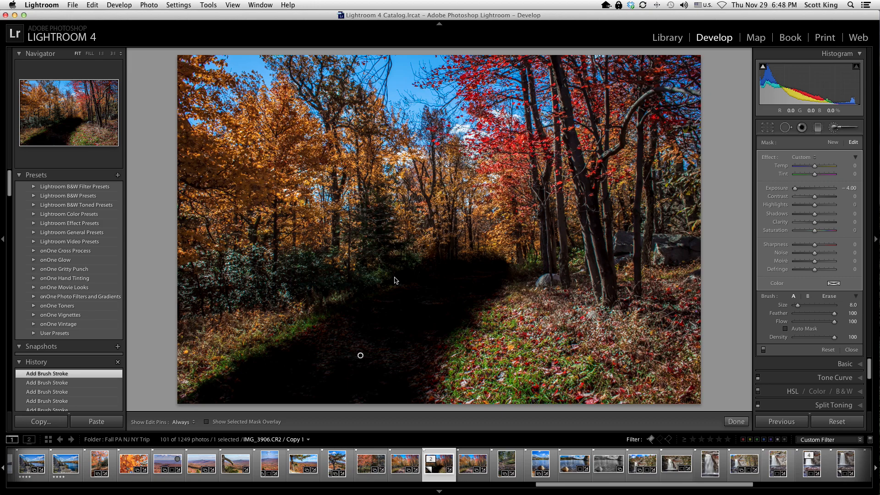
{"action": "key", "text": "alt"}
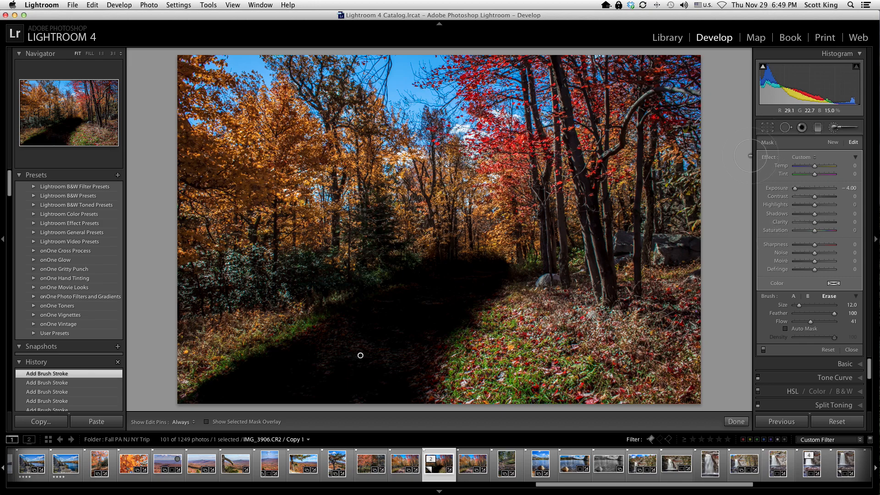
Reset the path brush adjustment's exposure to 0, and set its shadows to 19 and highlights to -20.
{"action": "double_click", "coordinate": [782, 188]}
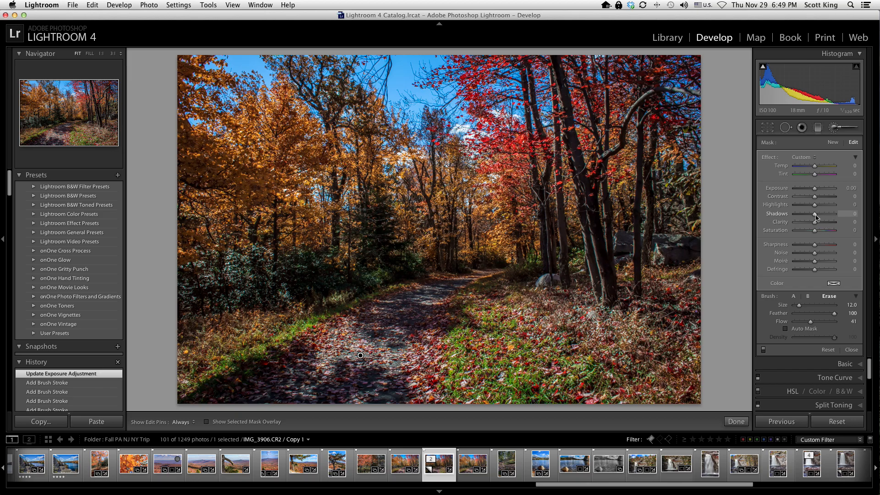
{"action": "left_click_drag", "start_coordinate": [814, 215], "coordinate": [807, 214]}
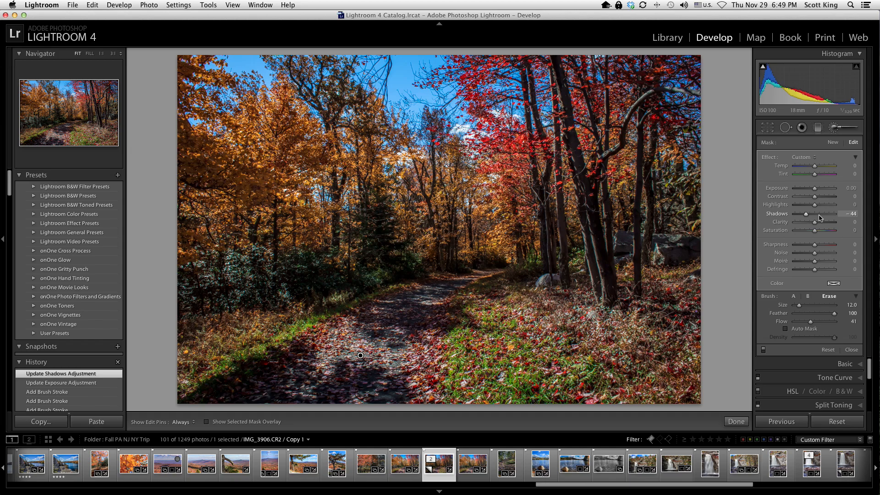
{"action": "left_click", "coordinate": [819, 215]}
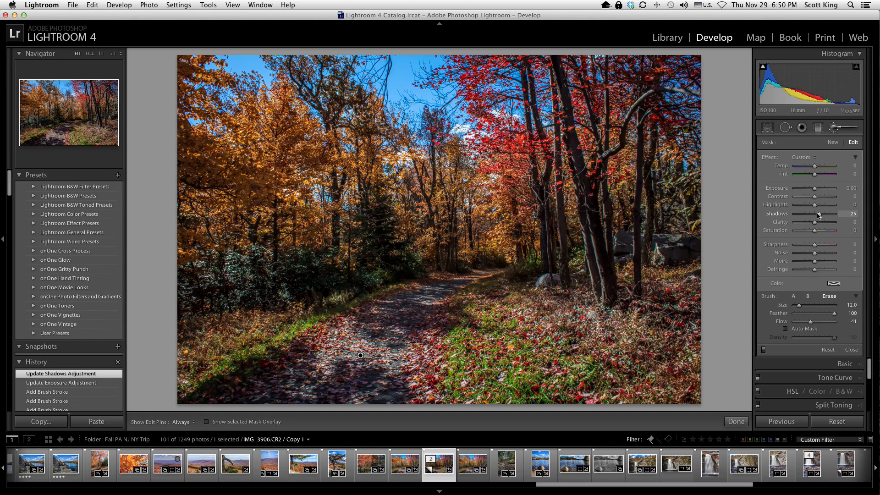
{"action": "left_click_drag", "start_coordinate": [819, 215], "coordinate": [818, 214]}
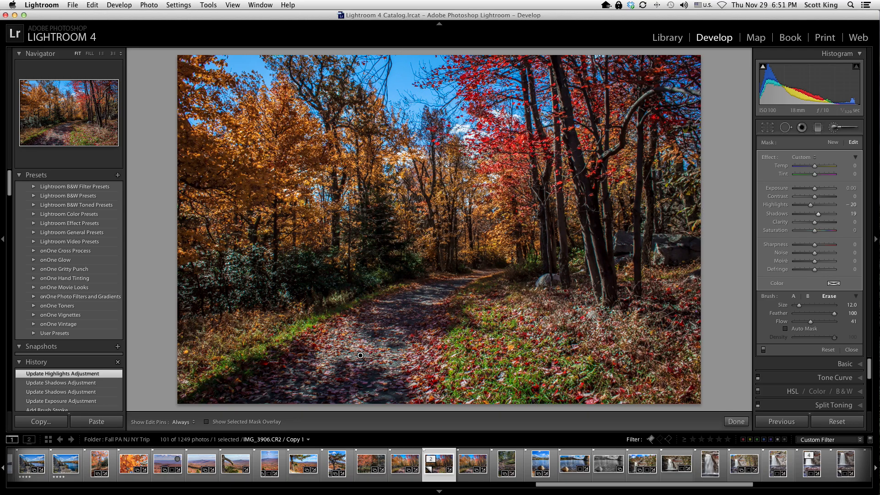
Turn Auto Mask on for brush A at size 8 and dab the mask onto the blue sky between the treetops.
{"action": "left_click", "coordinate": [794, 296]}
{"action": "left_click", "coordinate": [791, 332]}
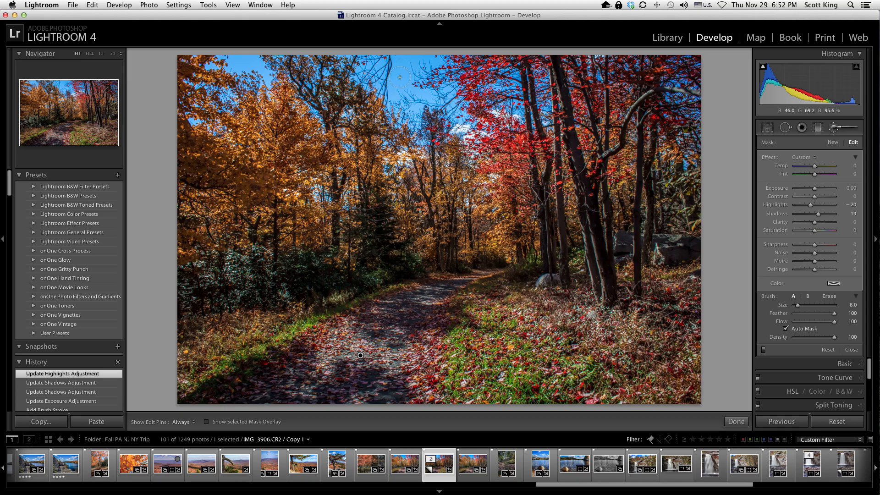
{"action": "key", "text": "h"}
{"action": "left_click_drag", "start_coordinate": [399, 78], "coordinate": [402, 79]}
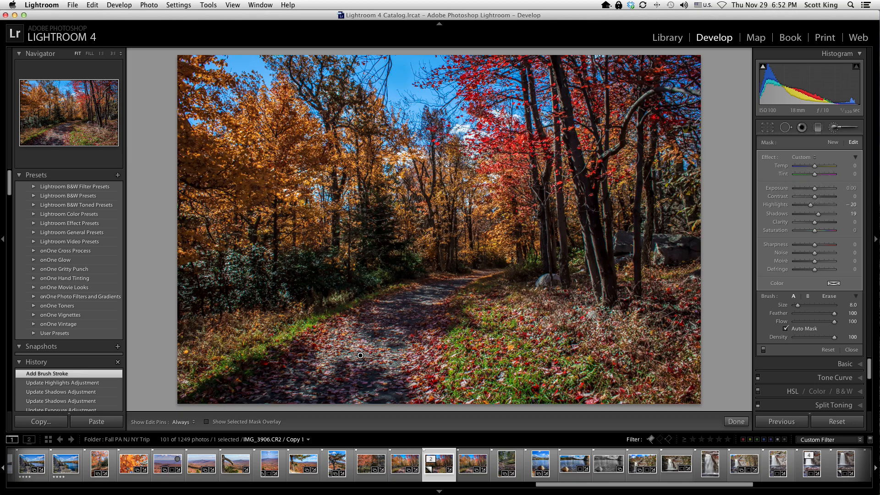
Set the brush adjustment's exposure to -4.00, undoing and redoing the change.
{"action": "mouse_move", "coordinate": [815, 188]}
{"action": "left_mouse_down"}
{"action": "mouse_move", "coordinate": [381, 88]}
{"action": "mouse_move", "coordinate": [416, 80]}
{"action": "left_mouse_up"}
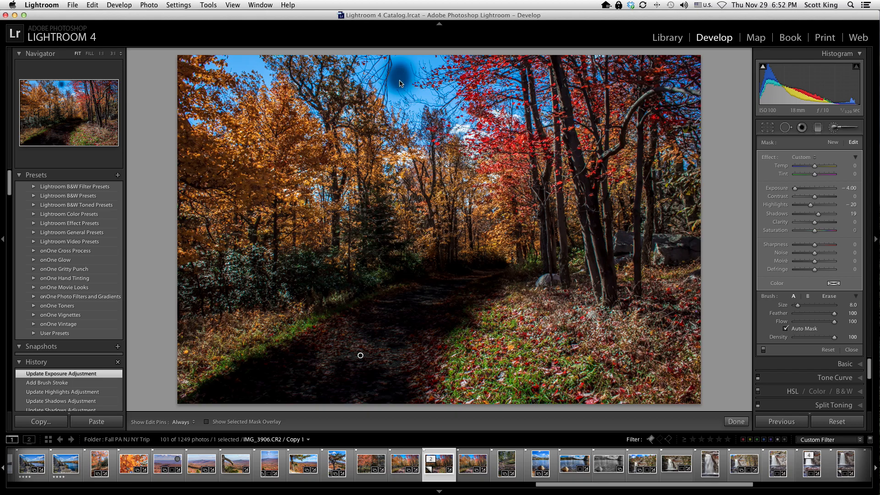
{"action": "key", "text": "super+z"}
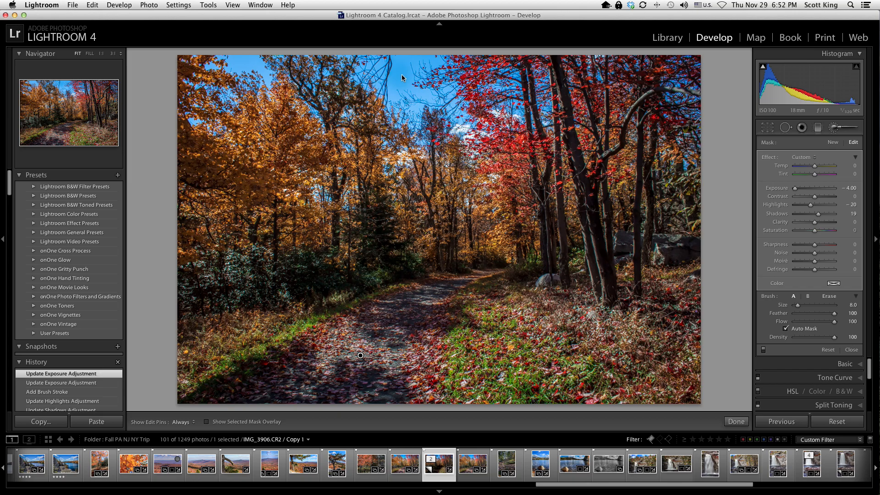
{"action": "key", "text": "super+shift+z"}
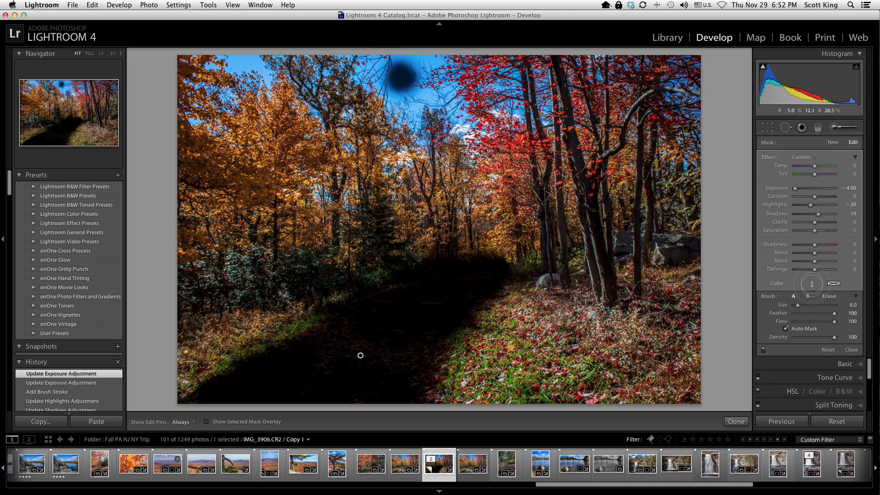
Add more Auto Mask brush strokes around the darkened sky patch and increase the brush size to 9.
{"action": "left_click_drag", "start_coordinate": [405, 81], "coordinate": [425, 91]}
{"action": "key", "text": "h"}
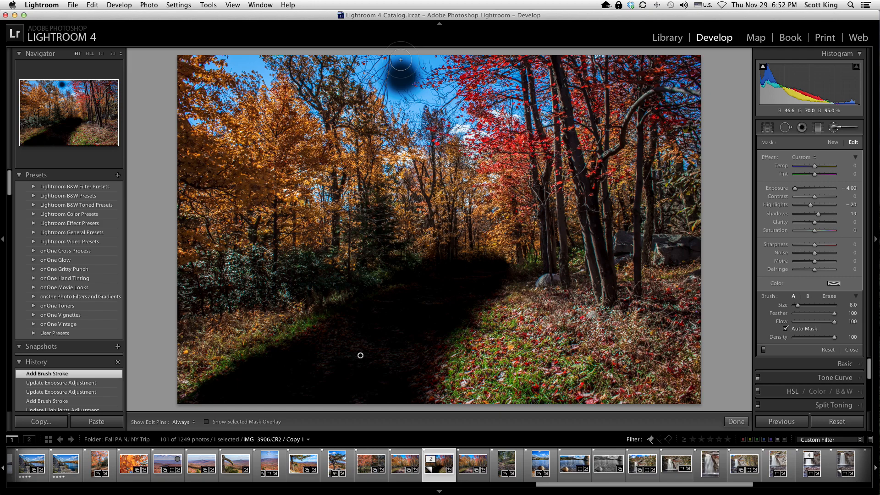
{"action": "left_click", "coordinate": [400, 59]}
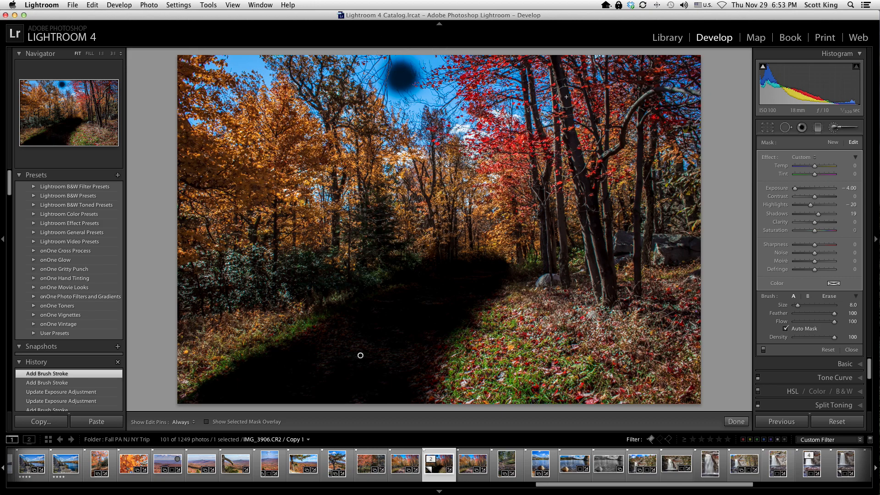
{"action": "key", "text": "bracketright"}
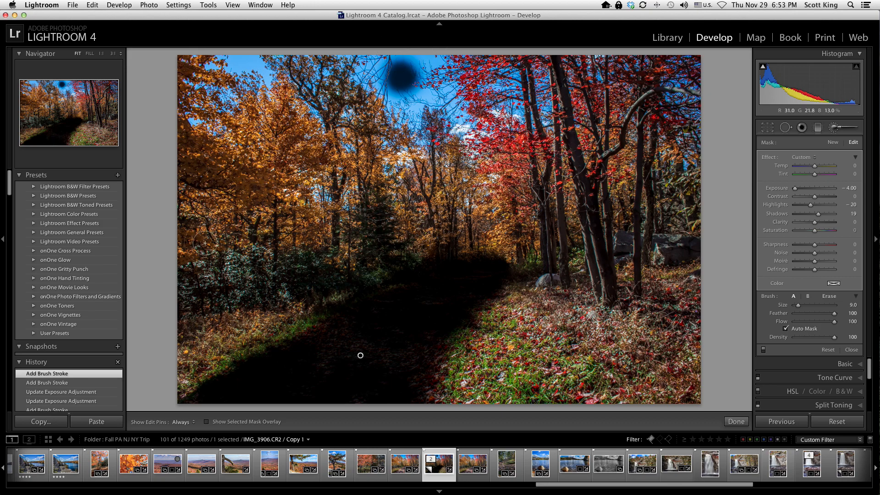